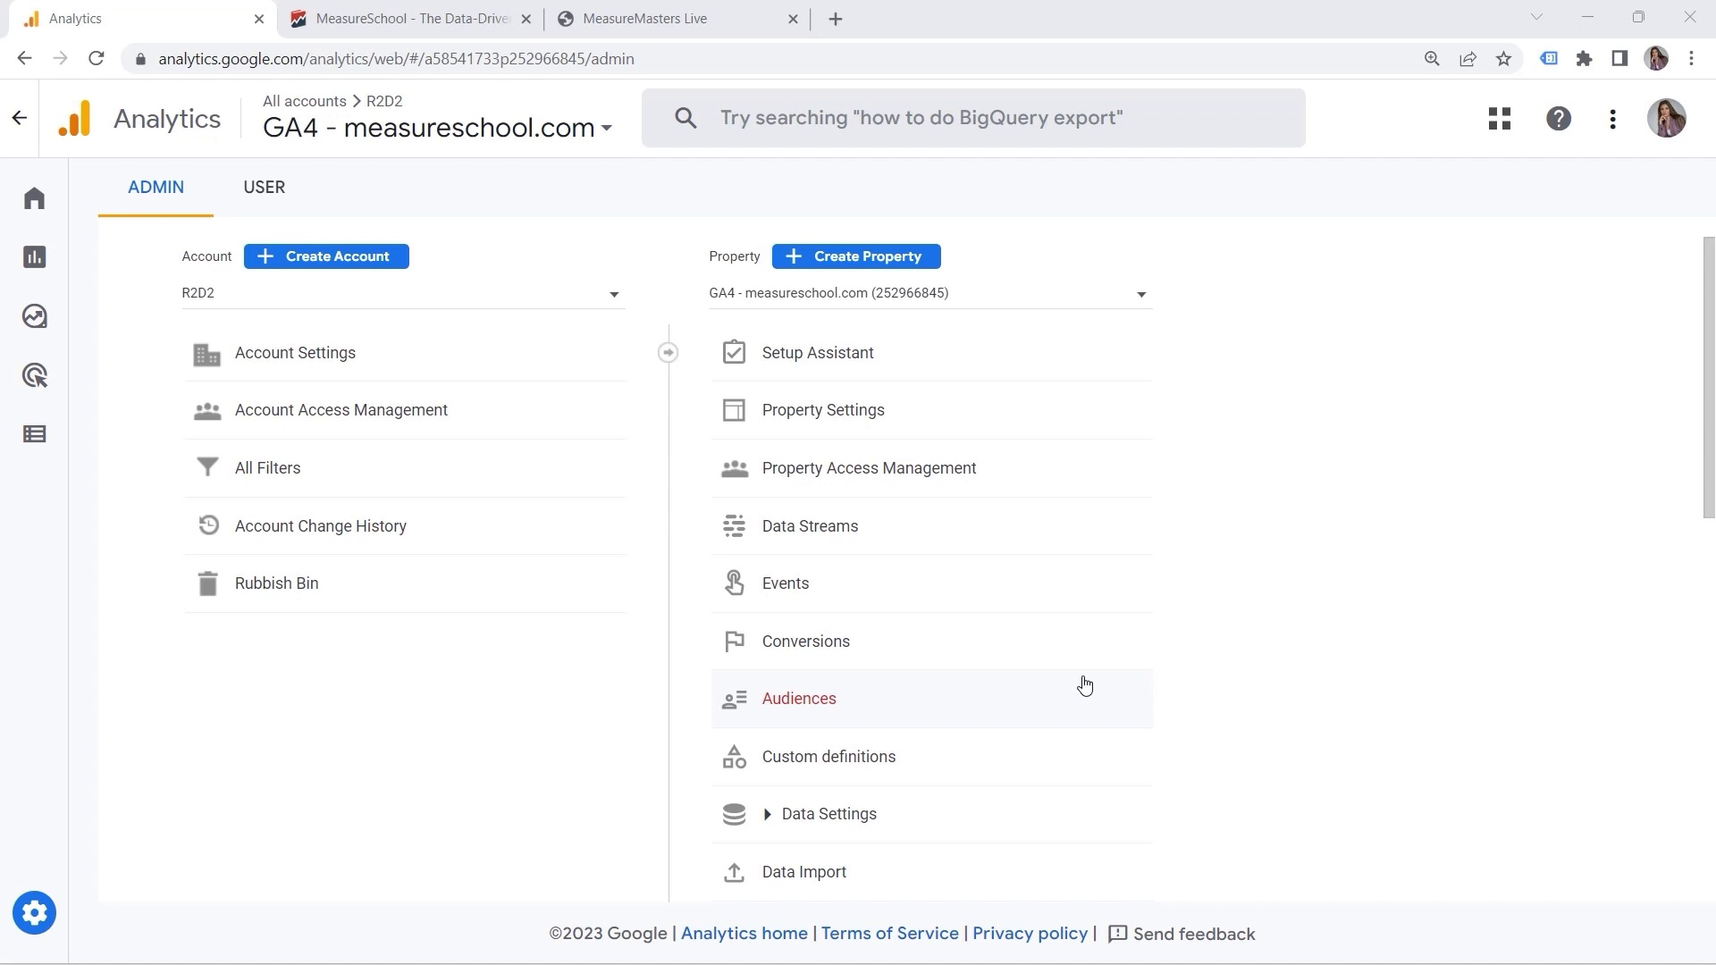
Look over the MeasureSchool main site and the MeasureMasters Live page
{"action": "left_click", "coordinate": [443, 19]}
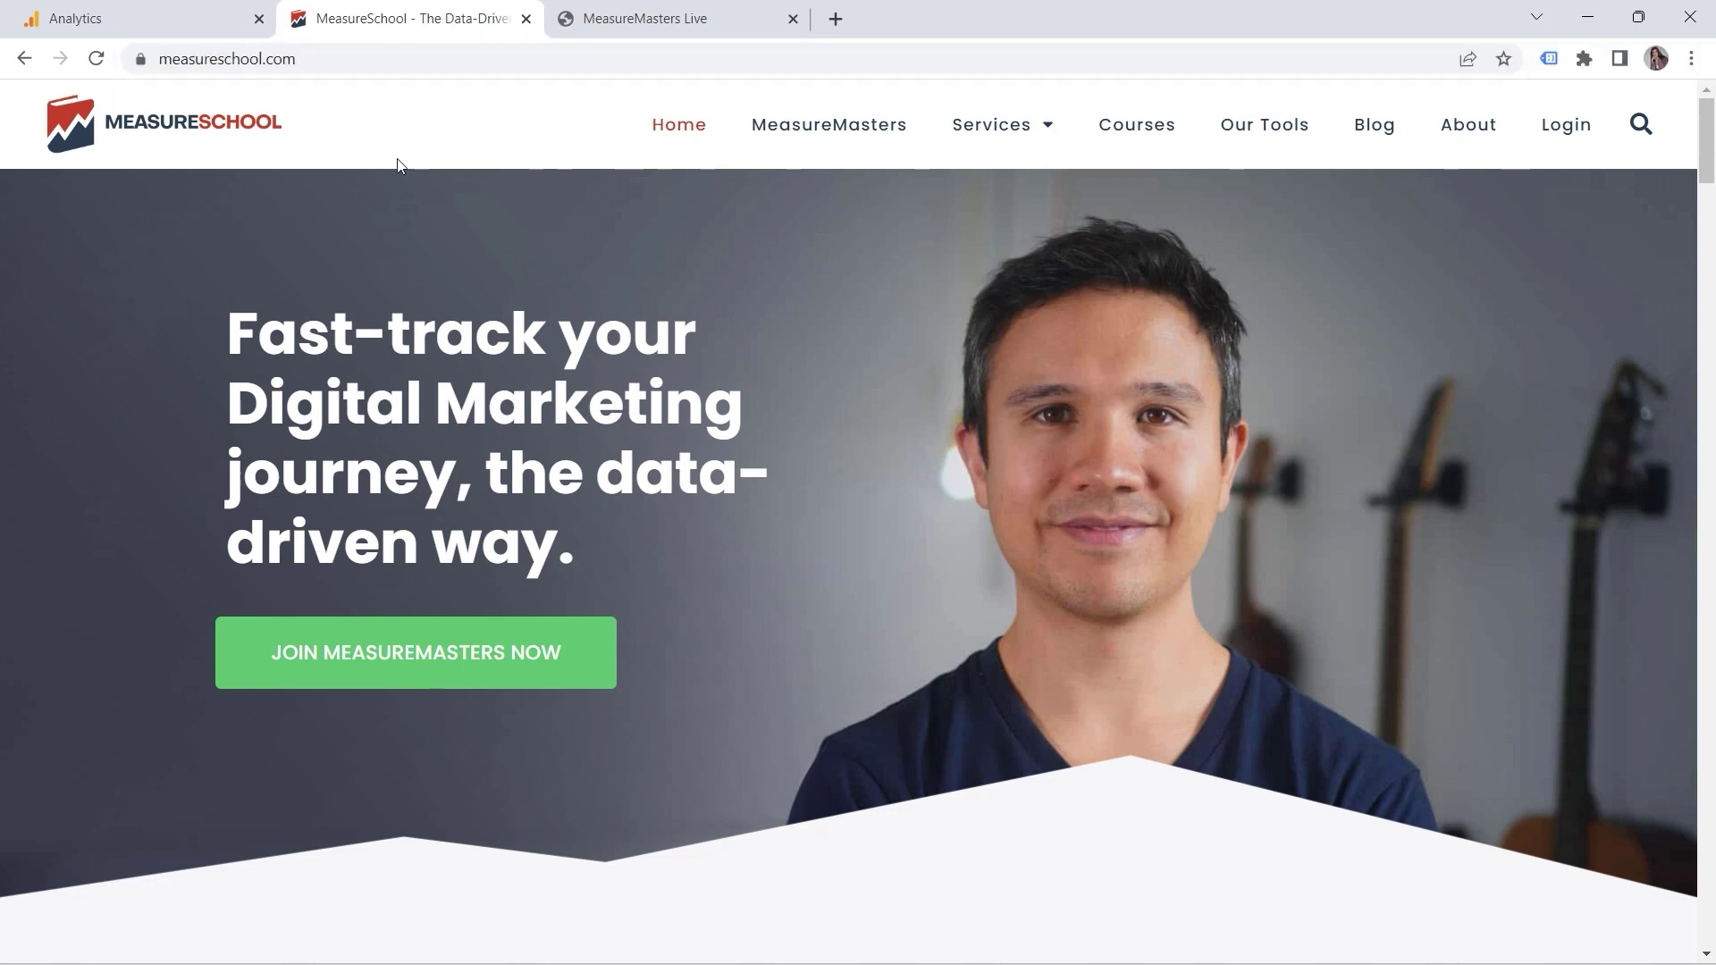
{"action": "left_click", "coordinate": [626, 13]}
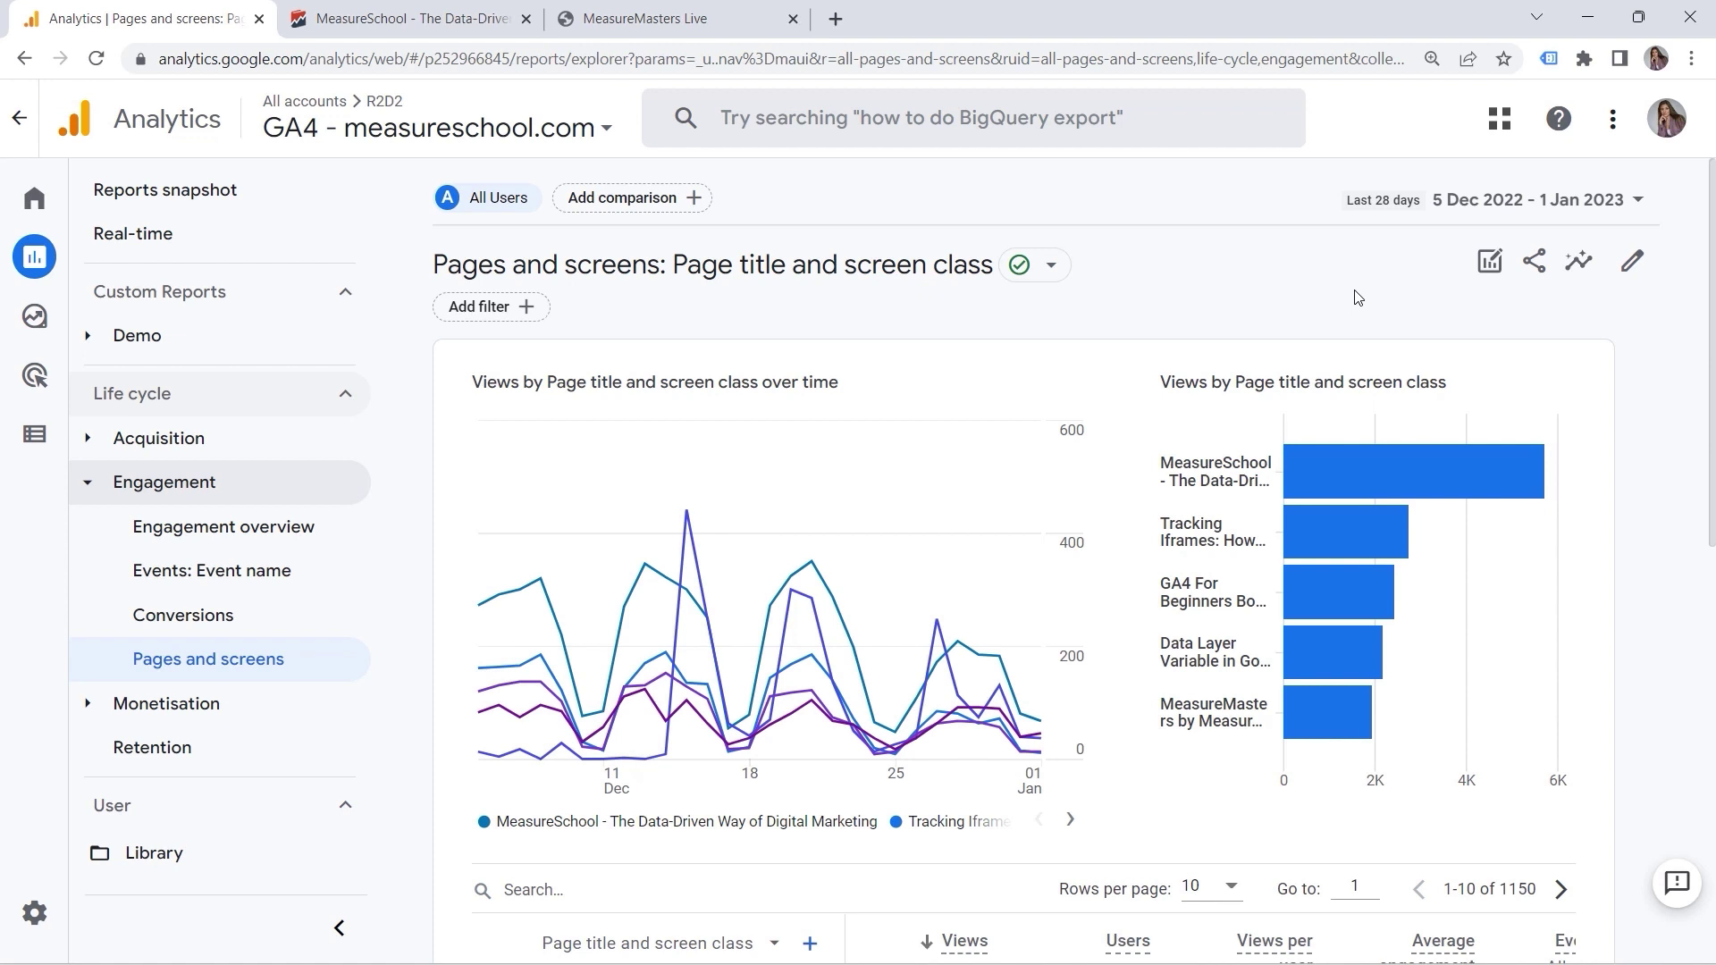
{"action": "left_click", "coordinate": [1488, 261]}
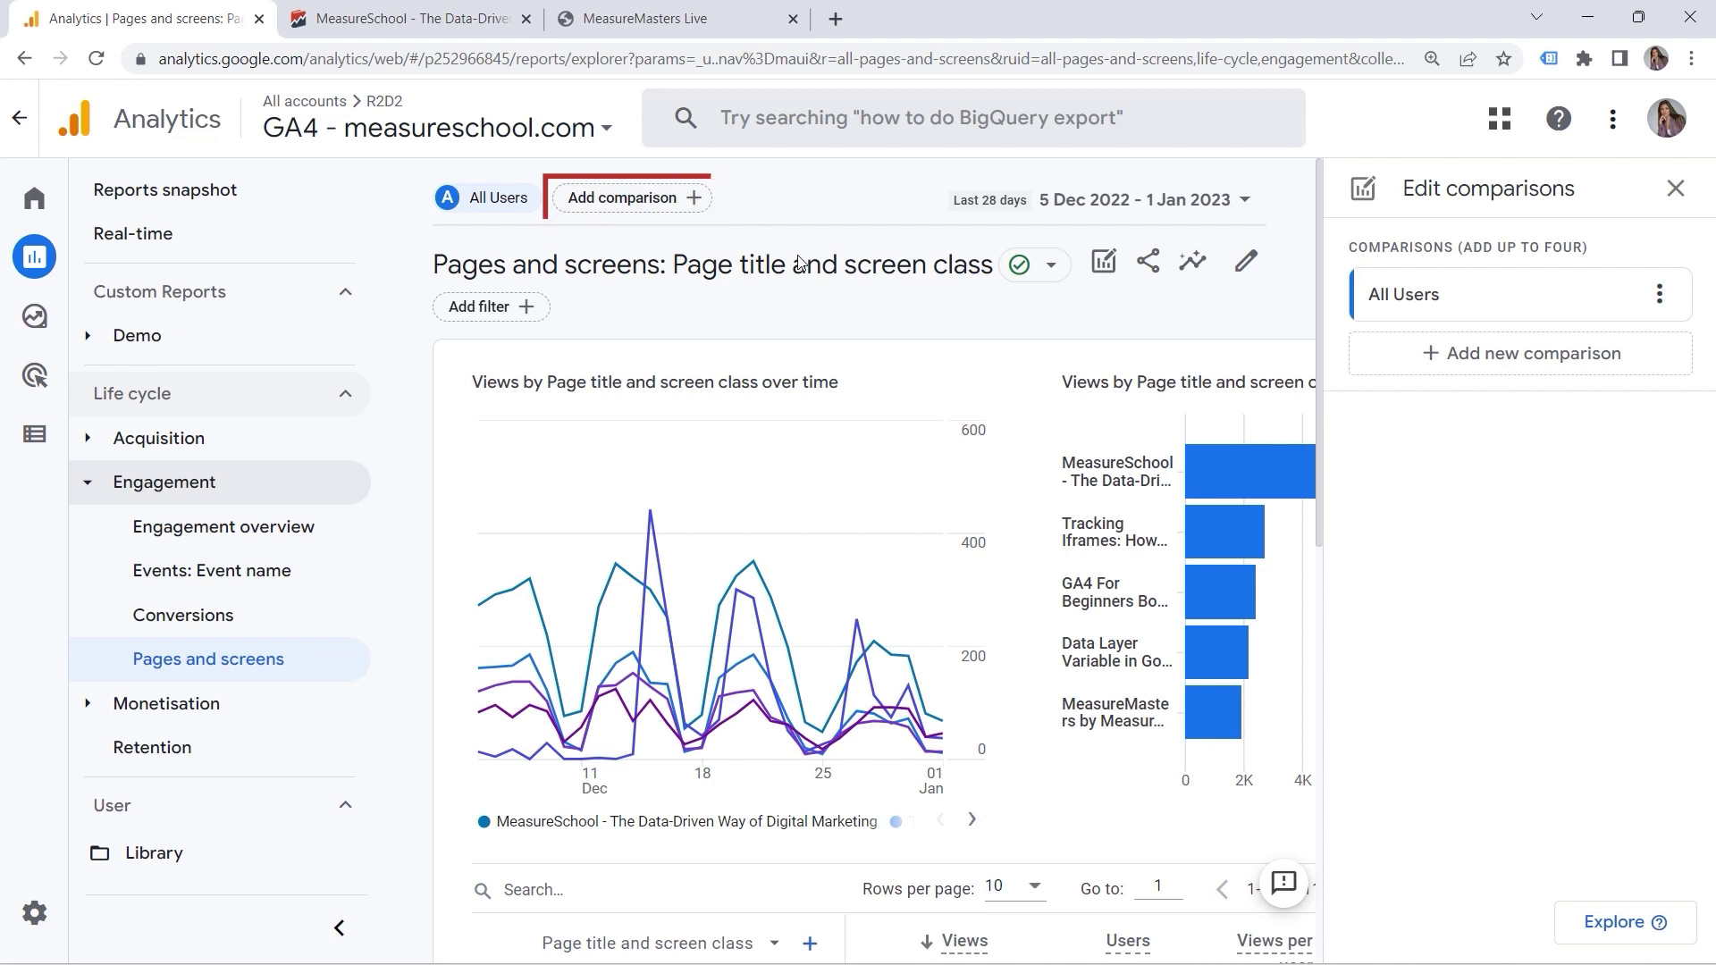
{"action": "left_click", "coordinate": [1528, 356]}
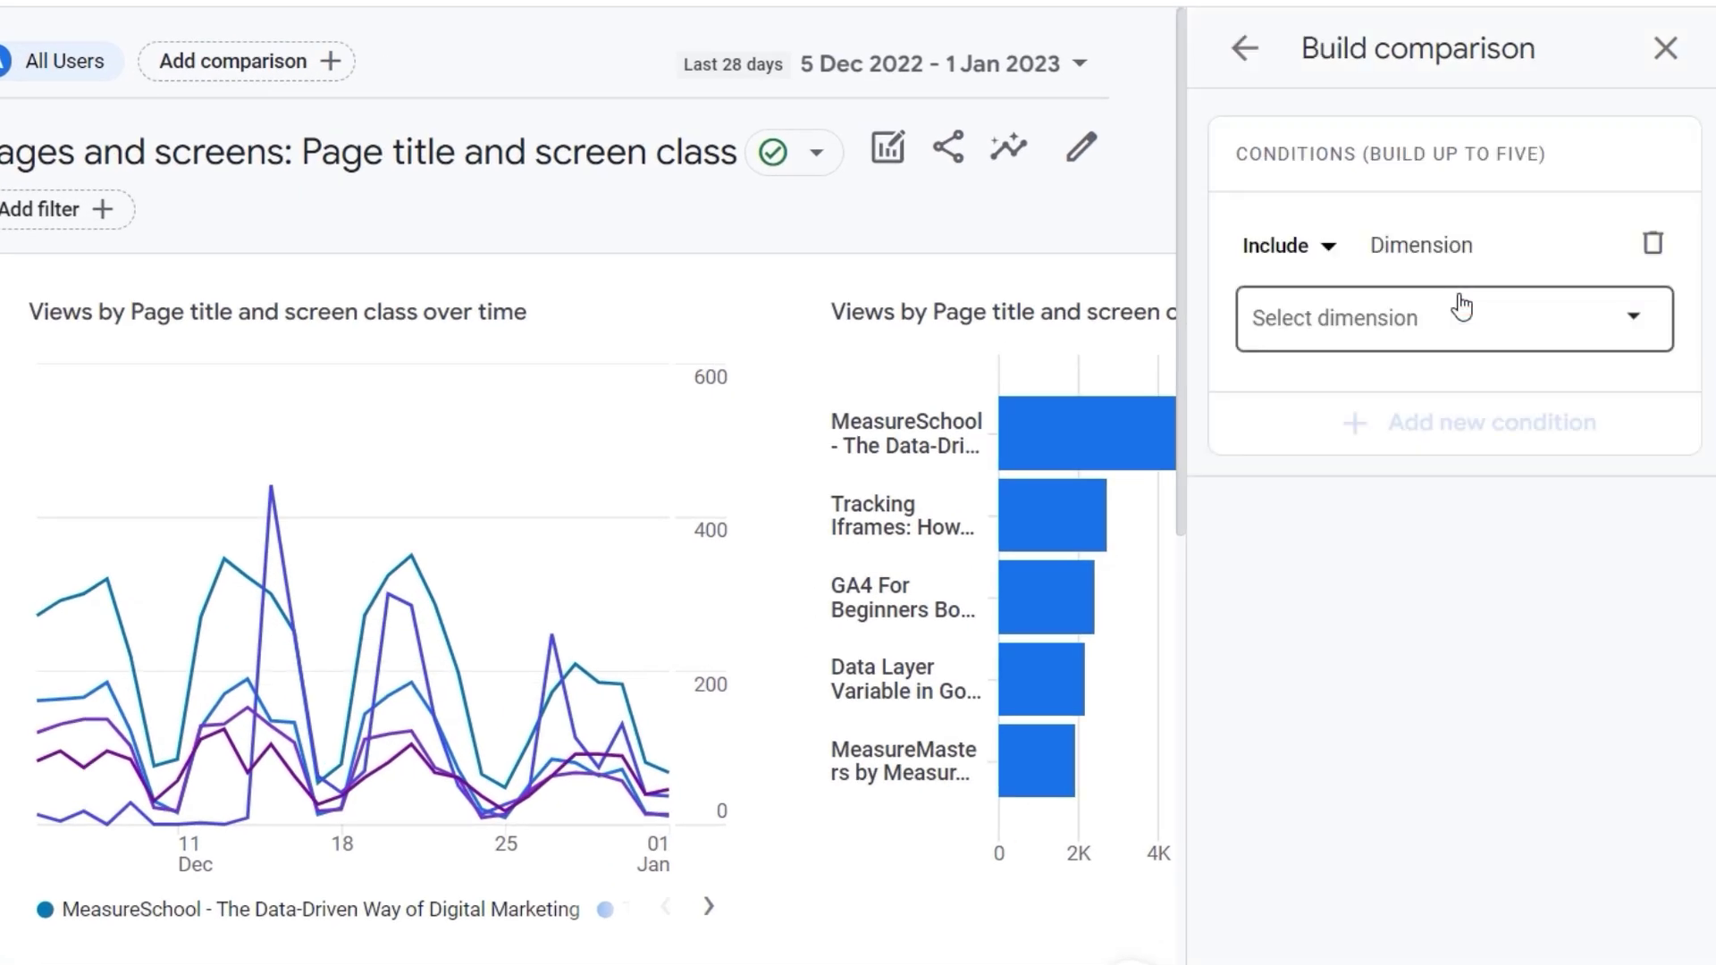
{"action": "left_click", "coordinate": [1392, 337]}
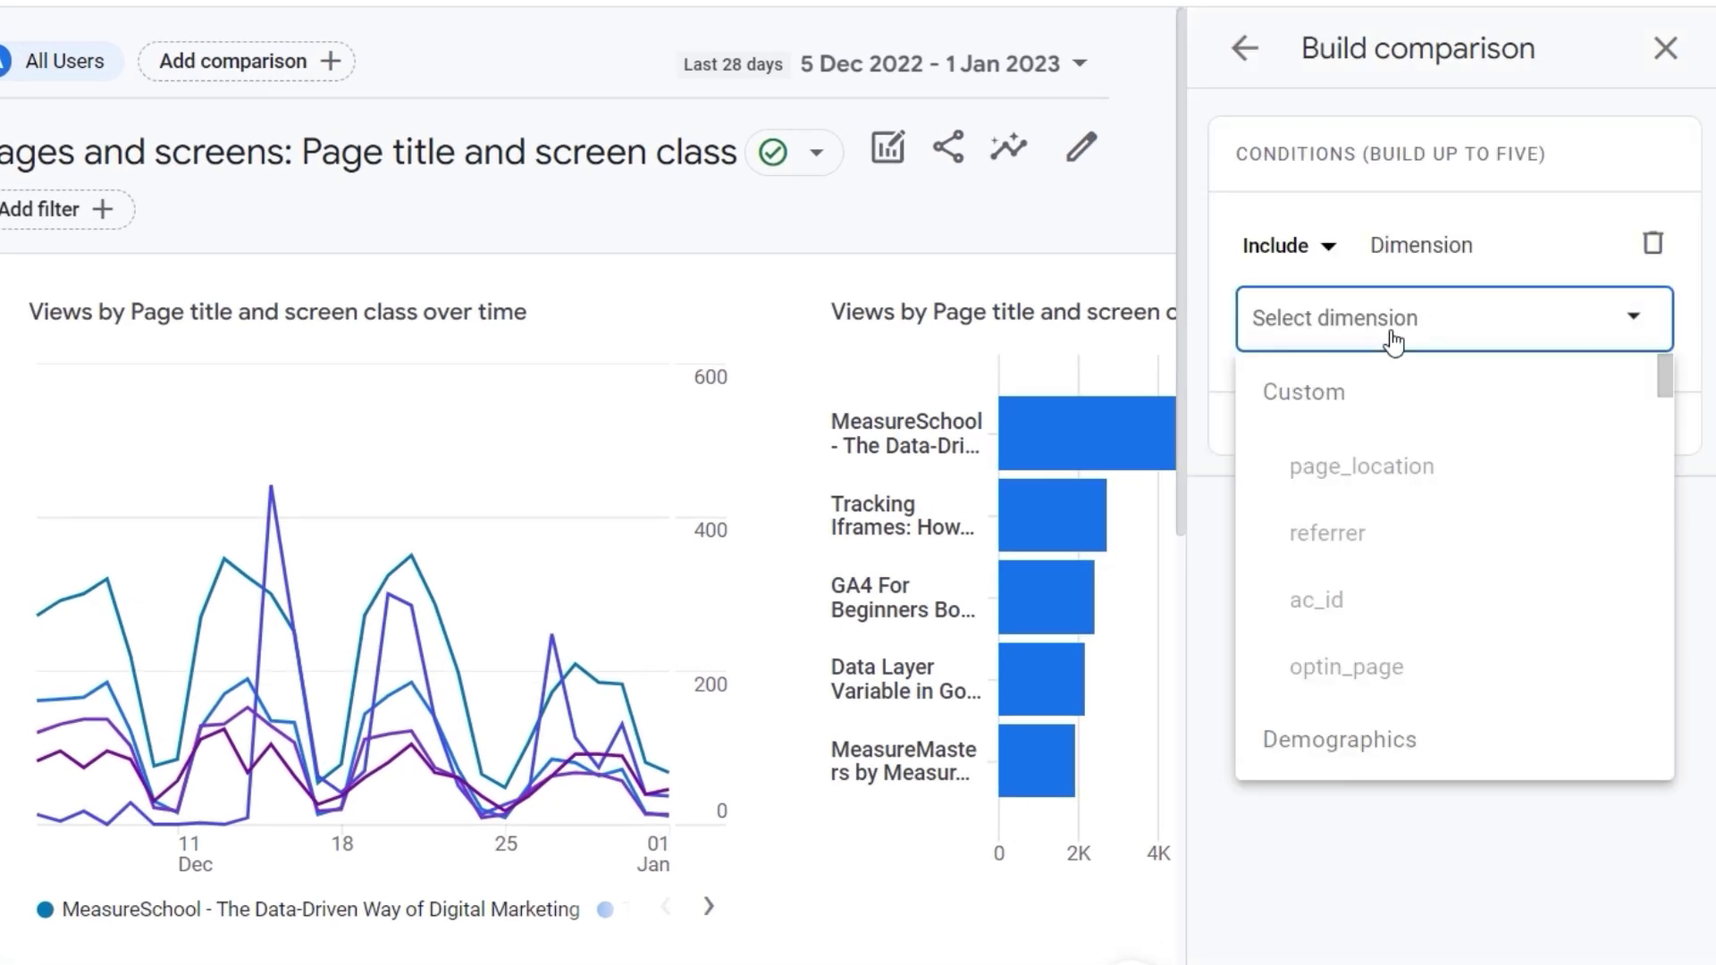
{"action": "type", "text": "hos"}
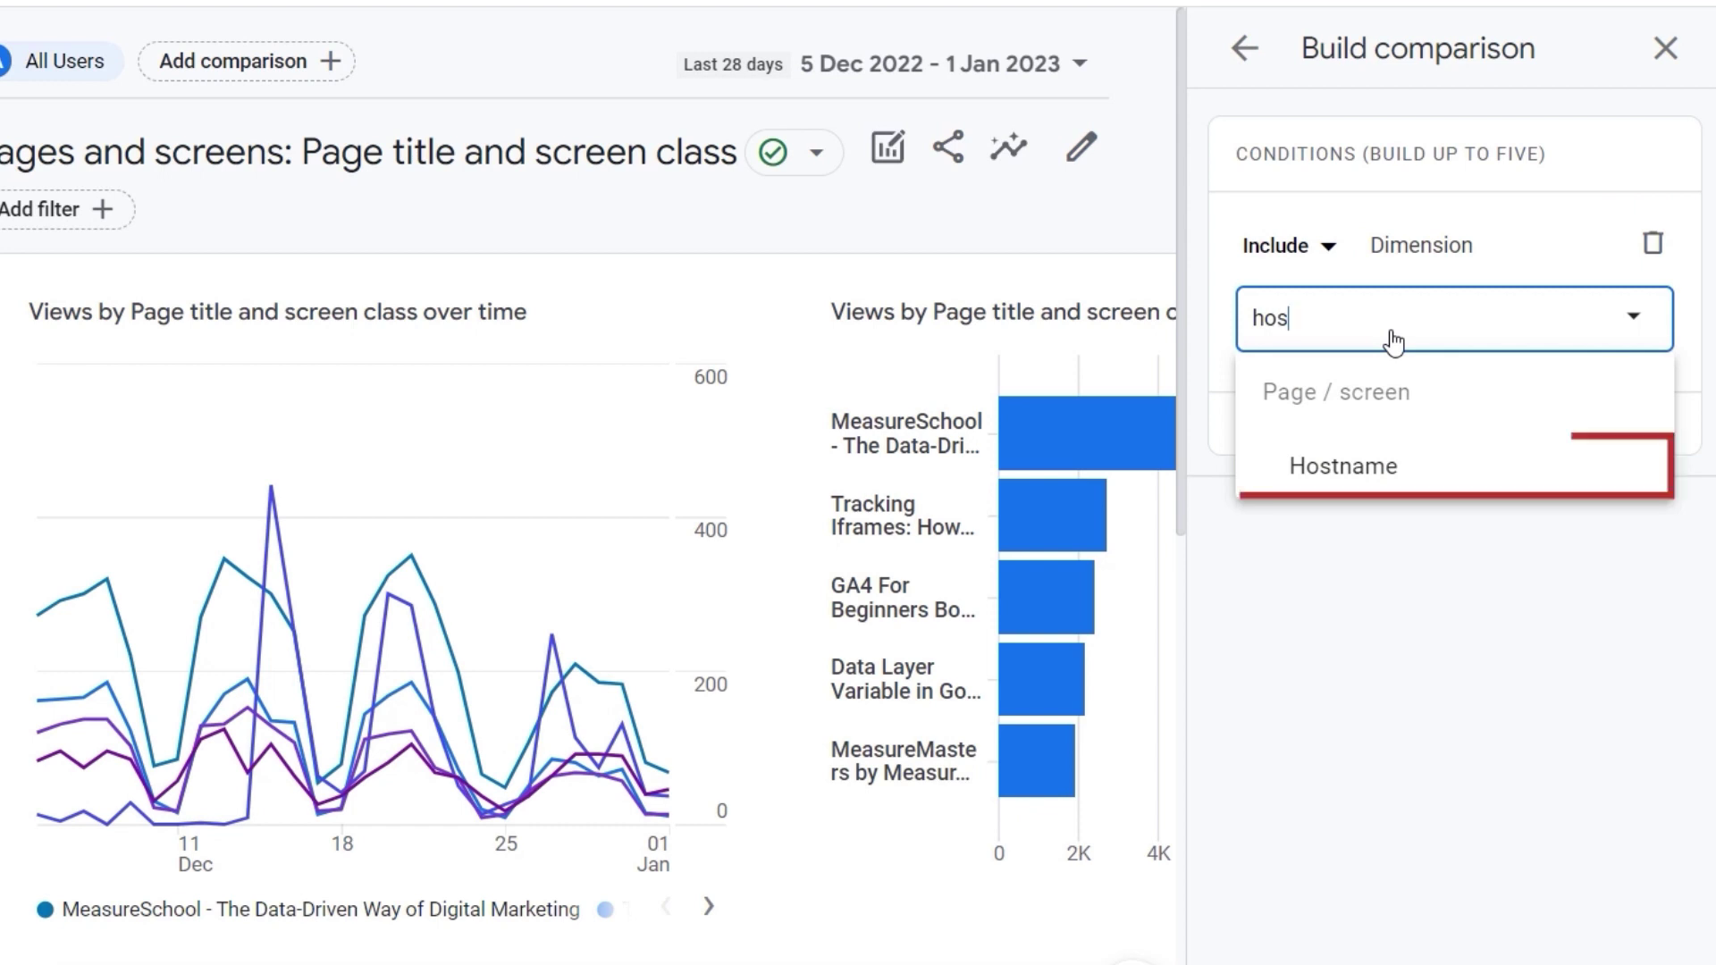
{"action": "left_click", "coordinate": [1379, 469]}
{"action": "left_click", "coordinate": [1361, 429]}
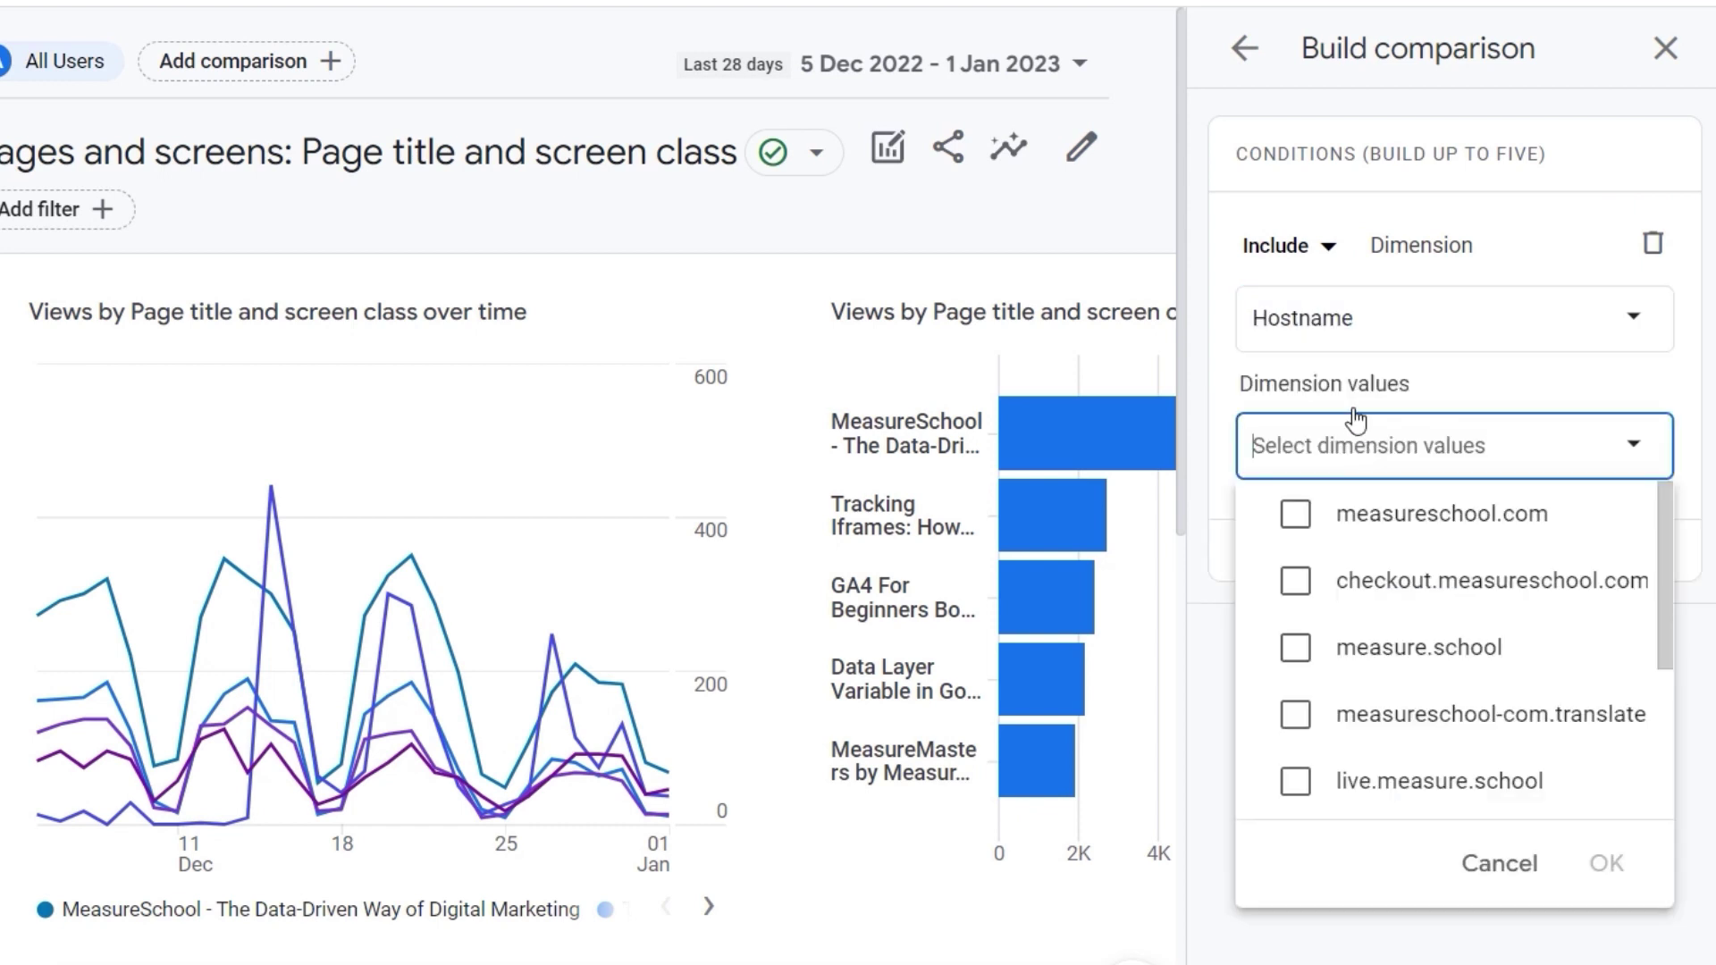
{"action": "left_click", "coordinate": [1292, 786]}
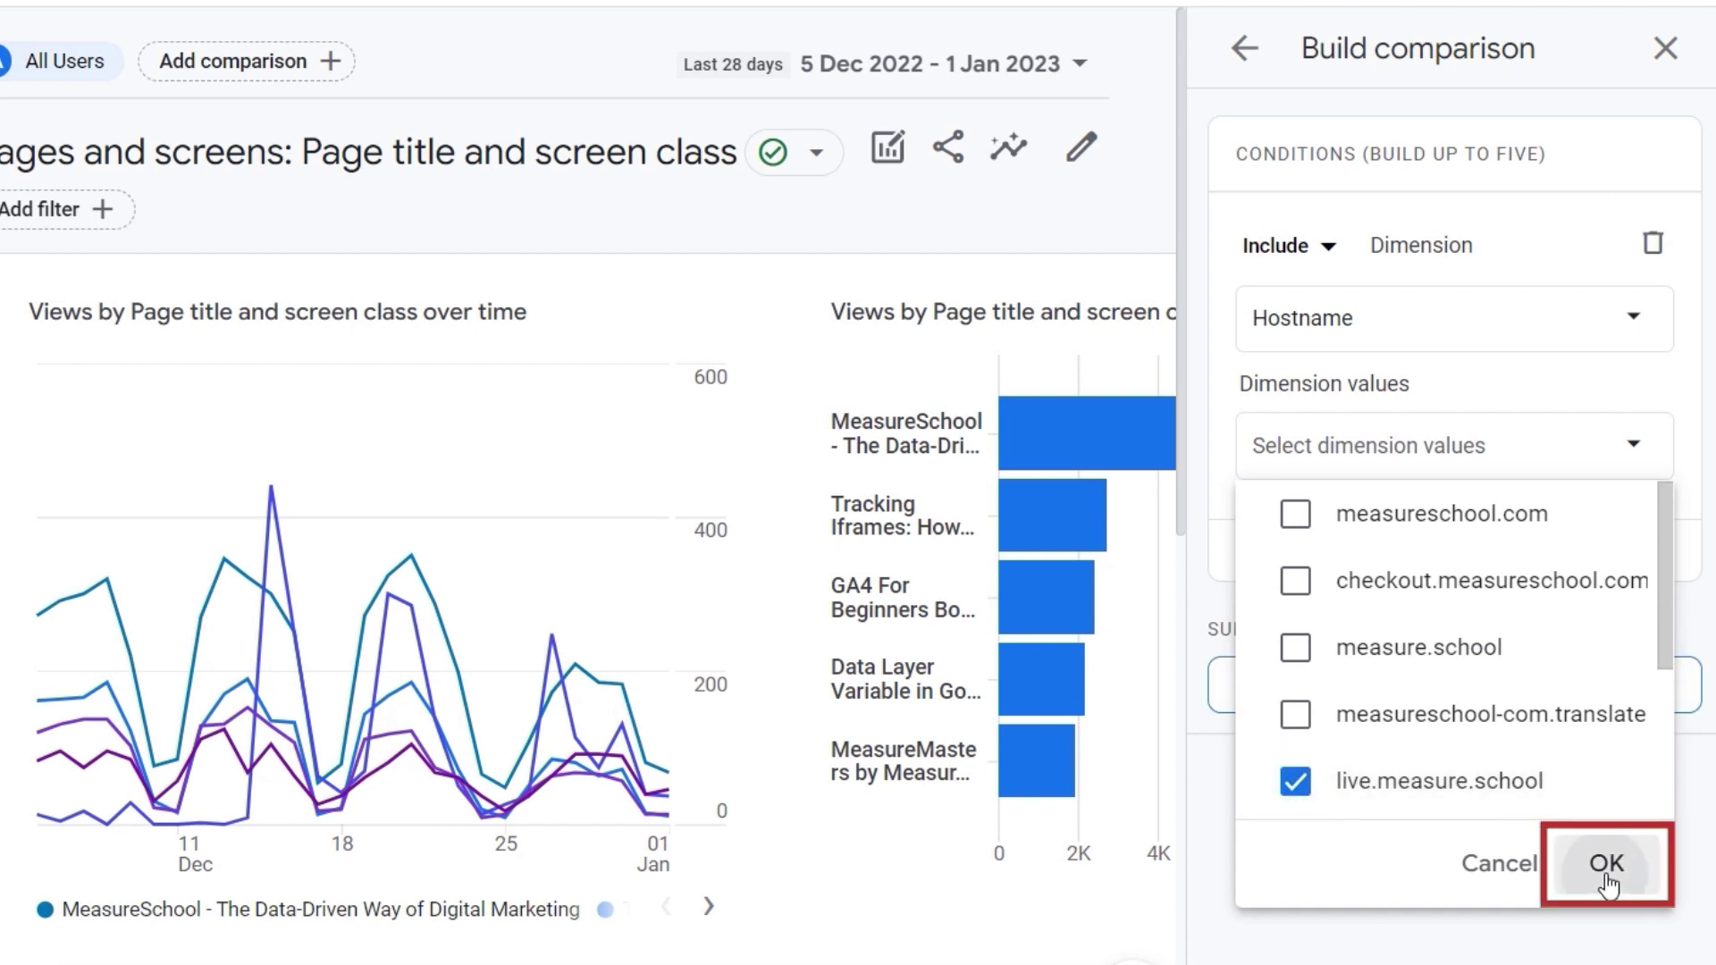
{"action": "left_click", "coordinate": [1605, 869]}
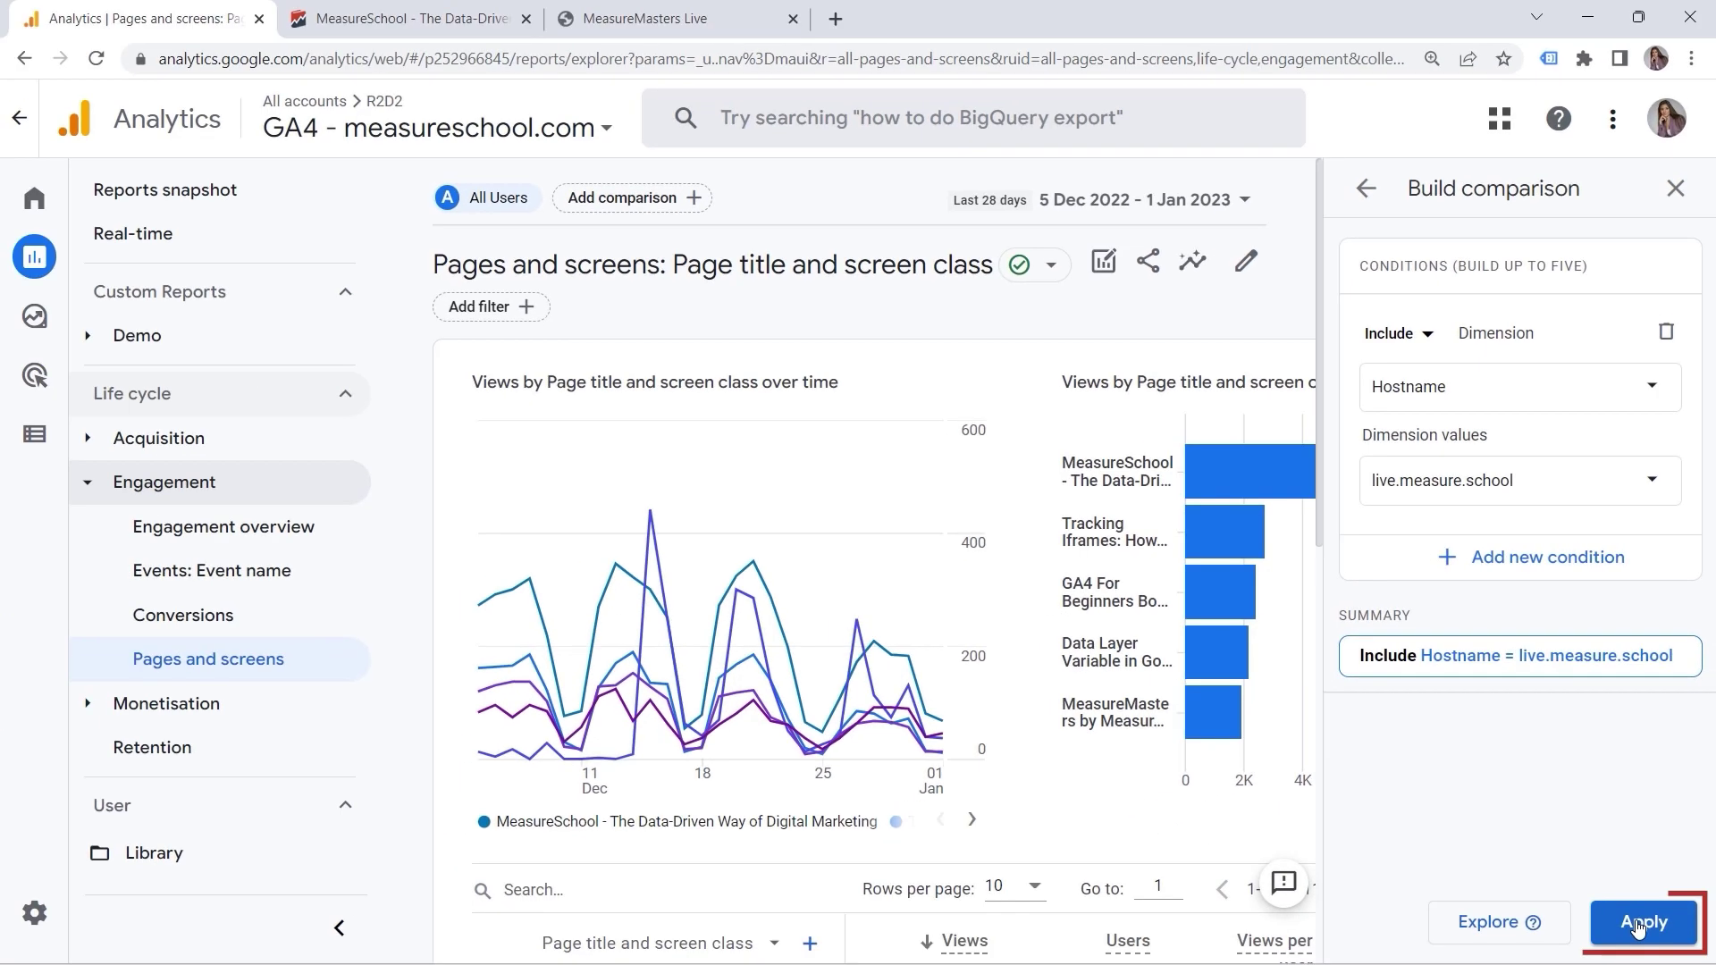
{"action": "left_click", "coordinate": [1635, 924]}
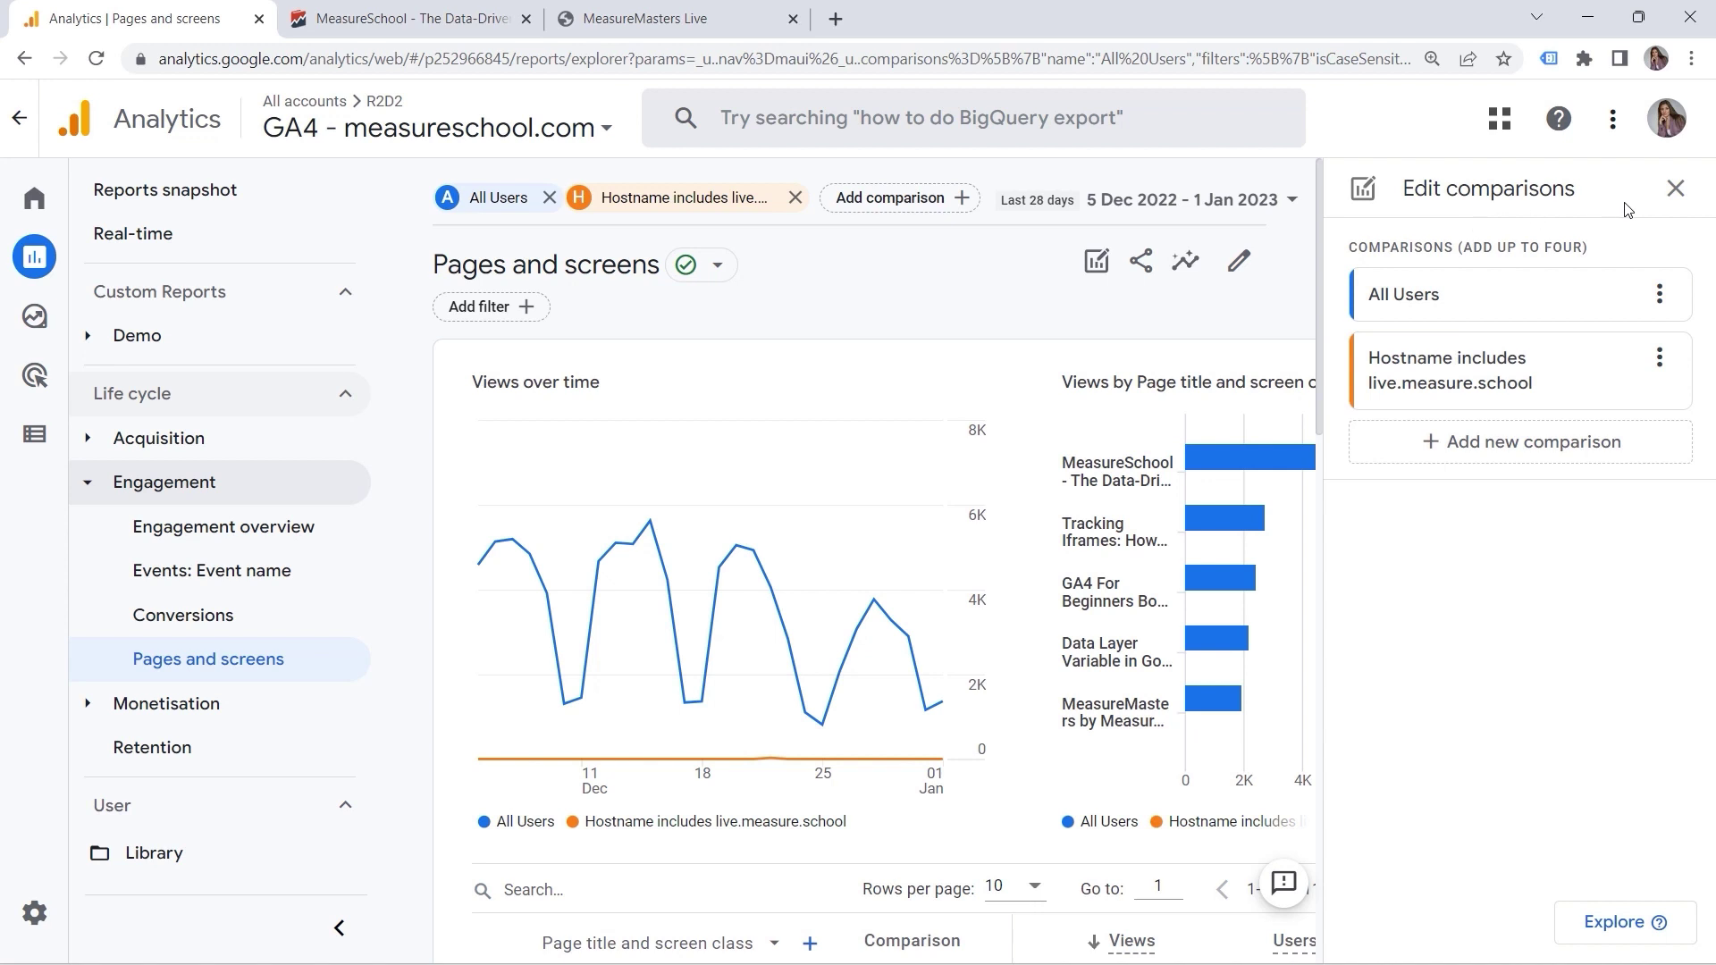
{"action": "left_click", "coordinate": [1675, 187]}
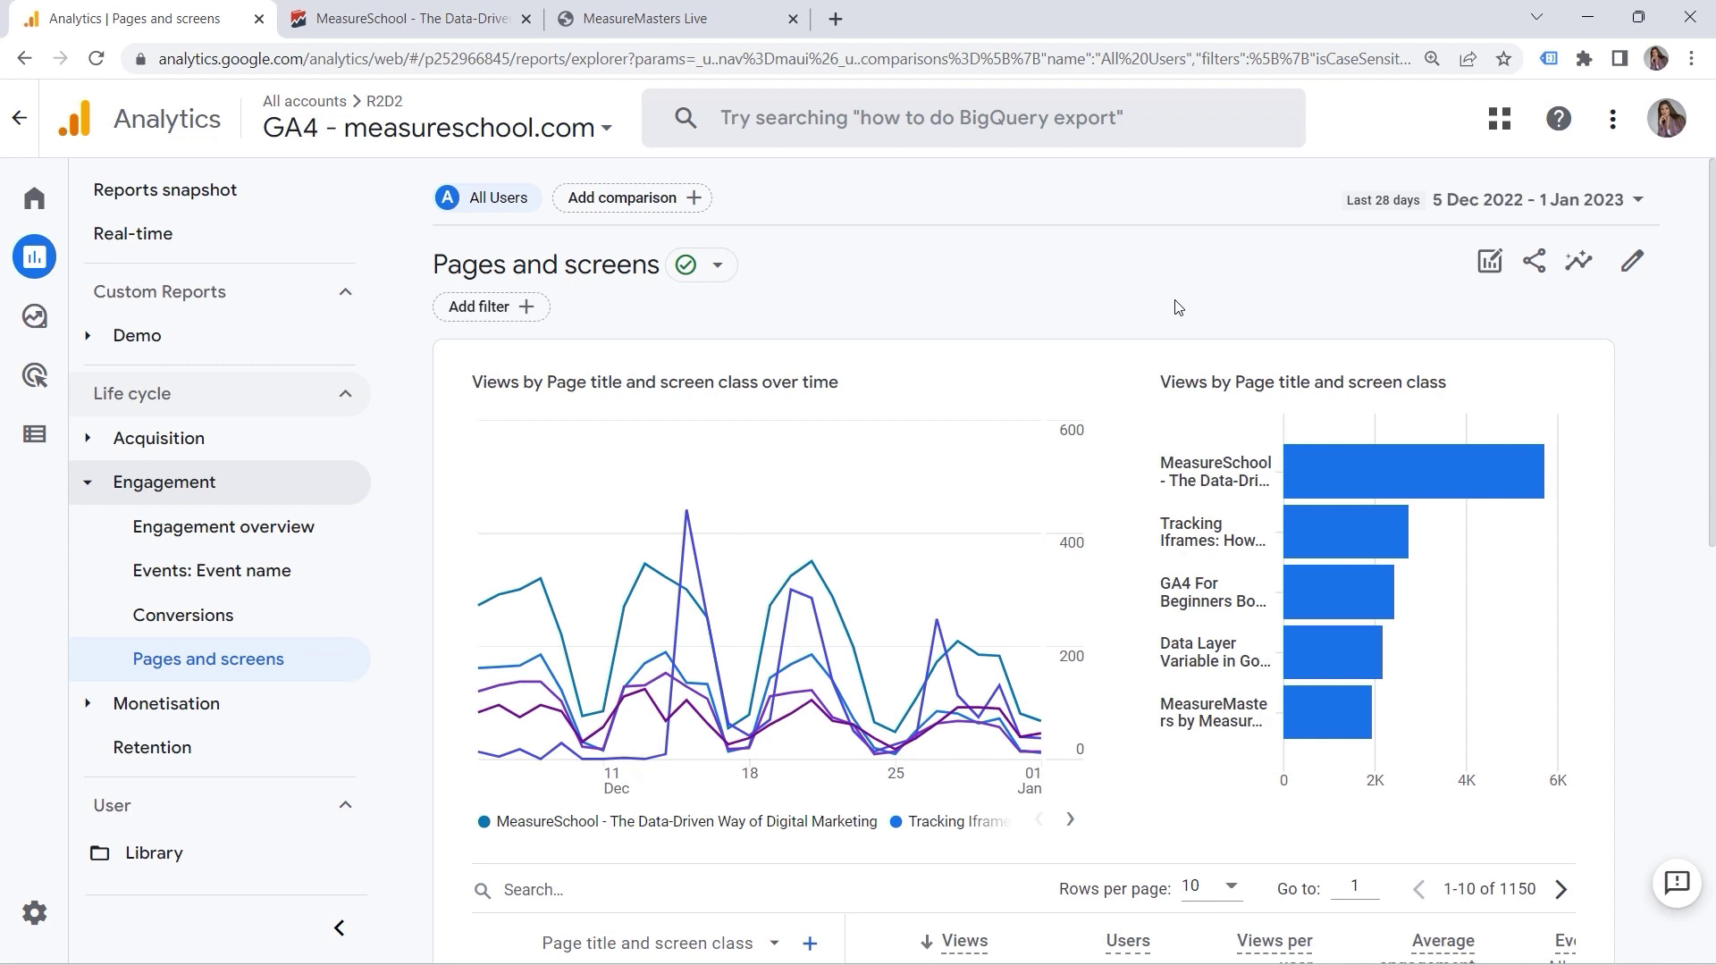
Customise the report with a filter where Hostname is live.measure.school and apply it
{"action": "left_click", "coordinate": [1629, 275]}
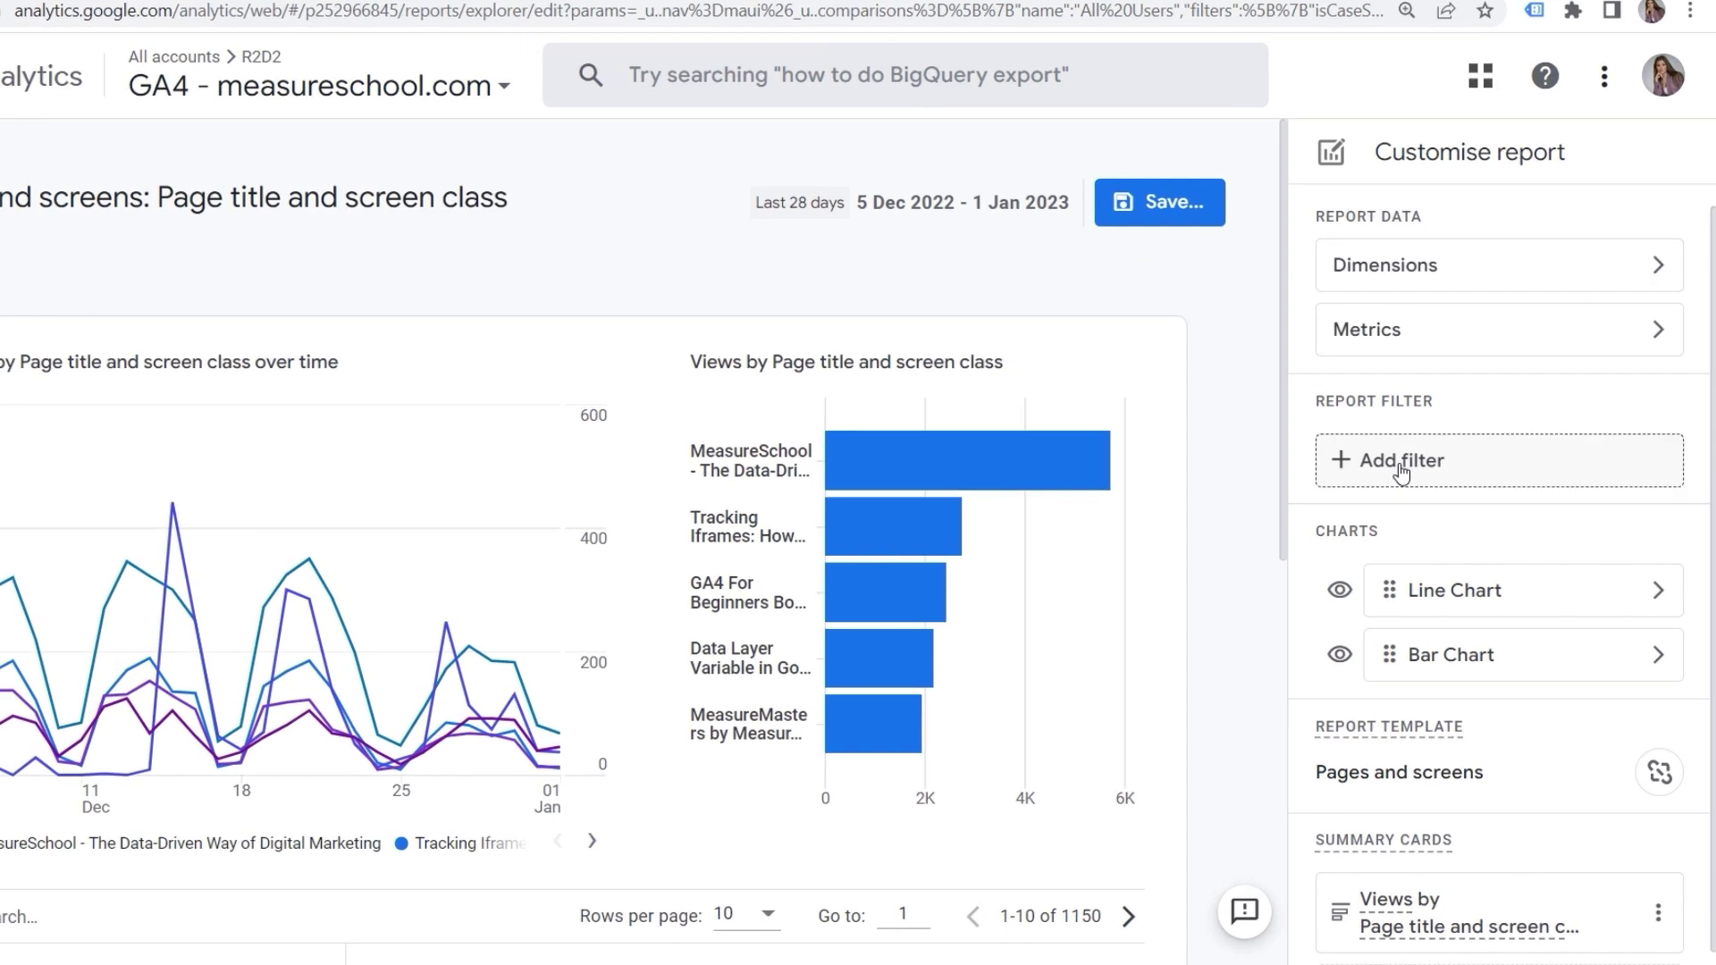
{"action": "left_click", "coordinate": [1421, 469]}
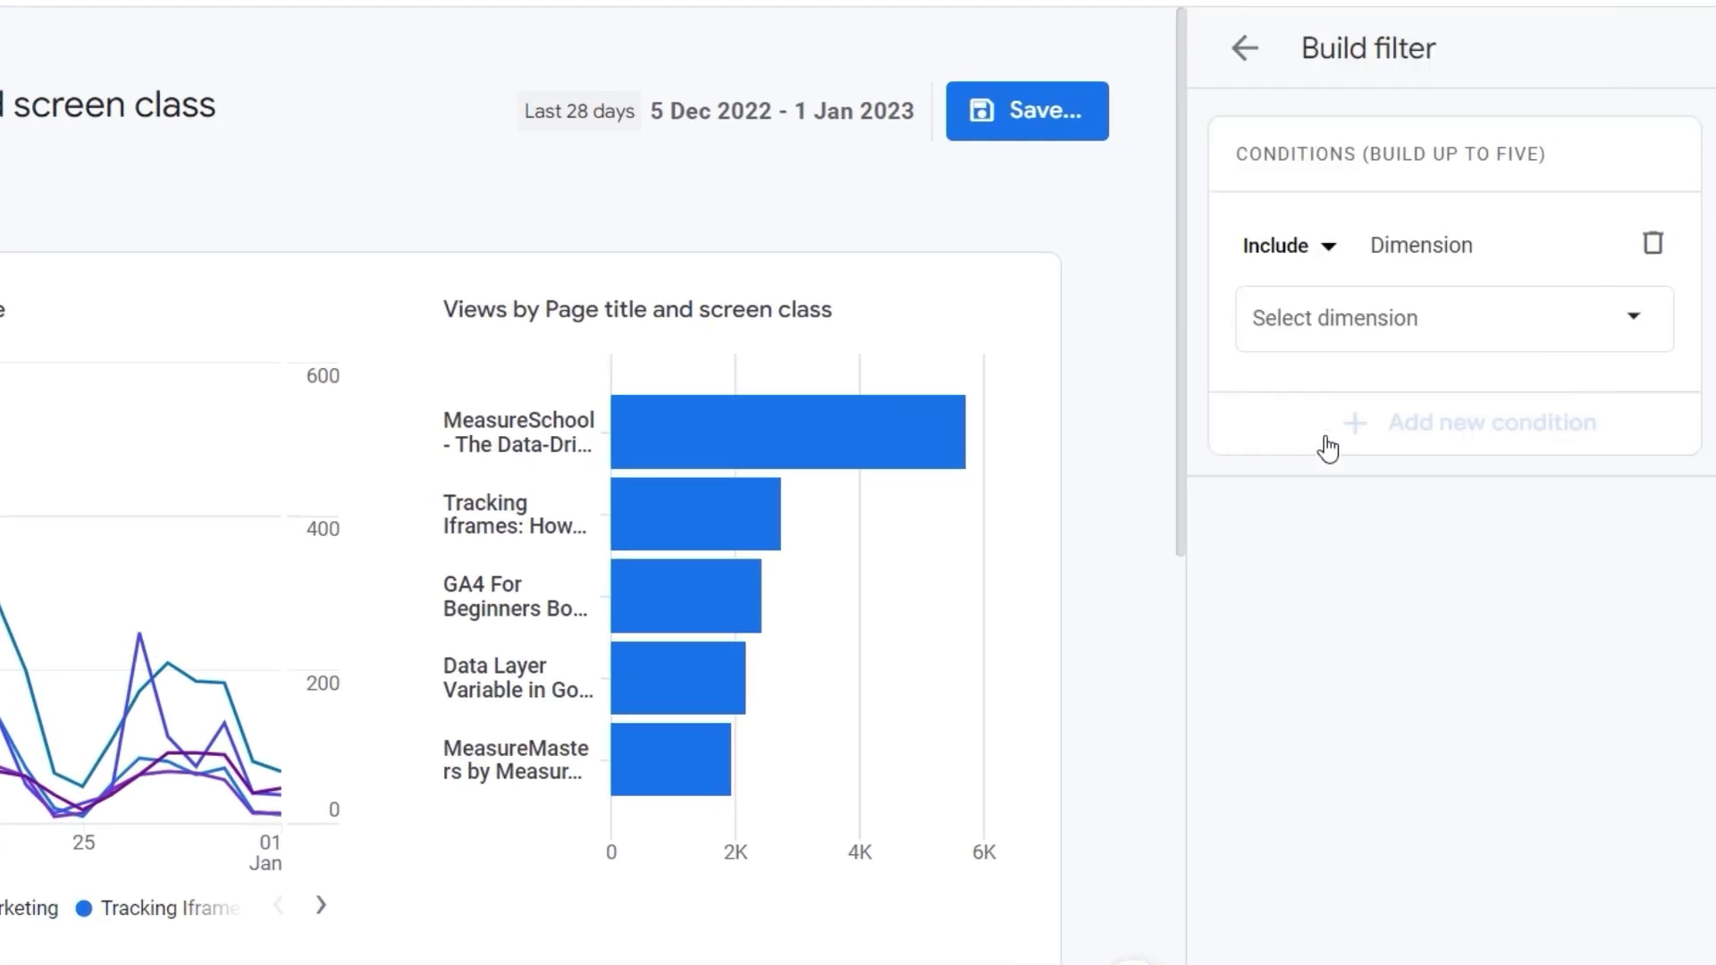
{"action": "left_click", "coordinate": [1314, 343]}
{"action": "left_click", "coordinate": [1263, 305]}
{"action": "type", "text": "ho"}
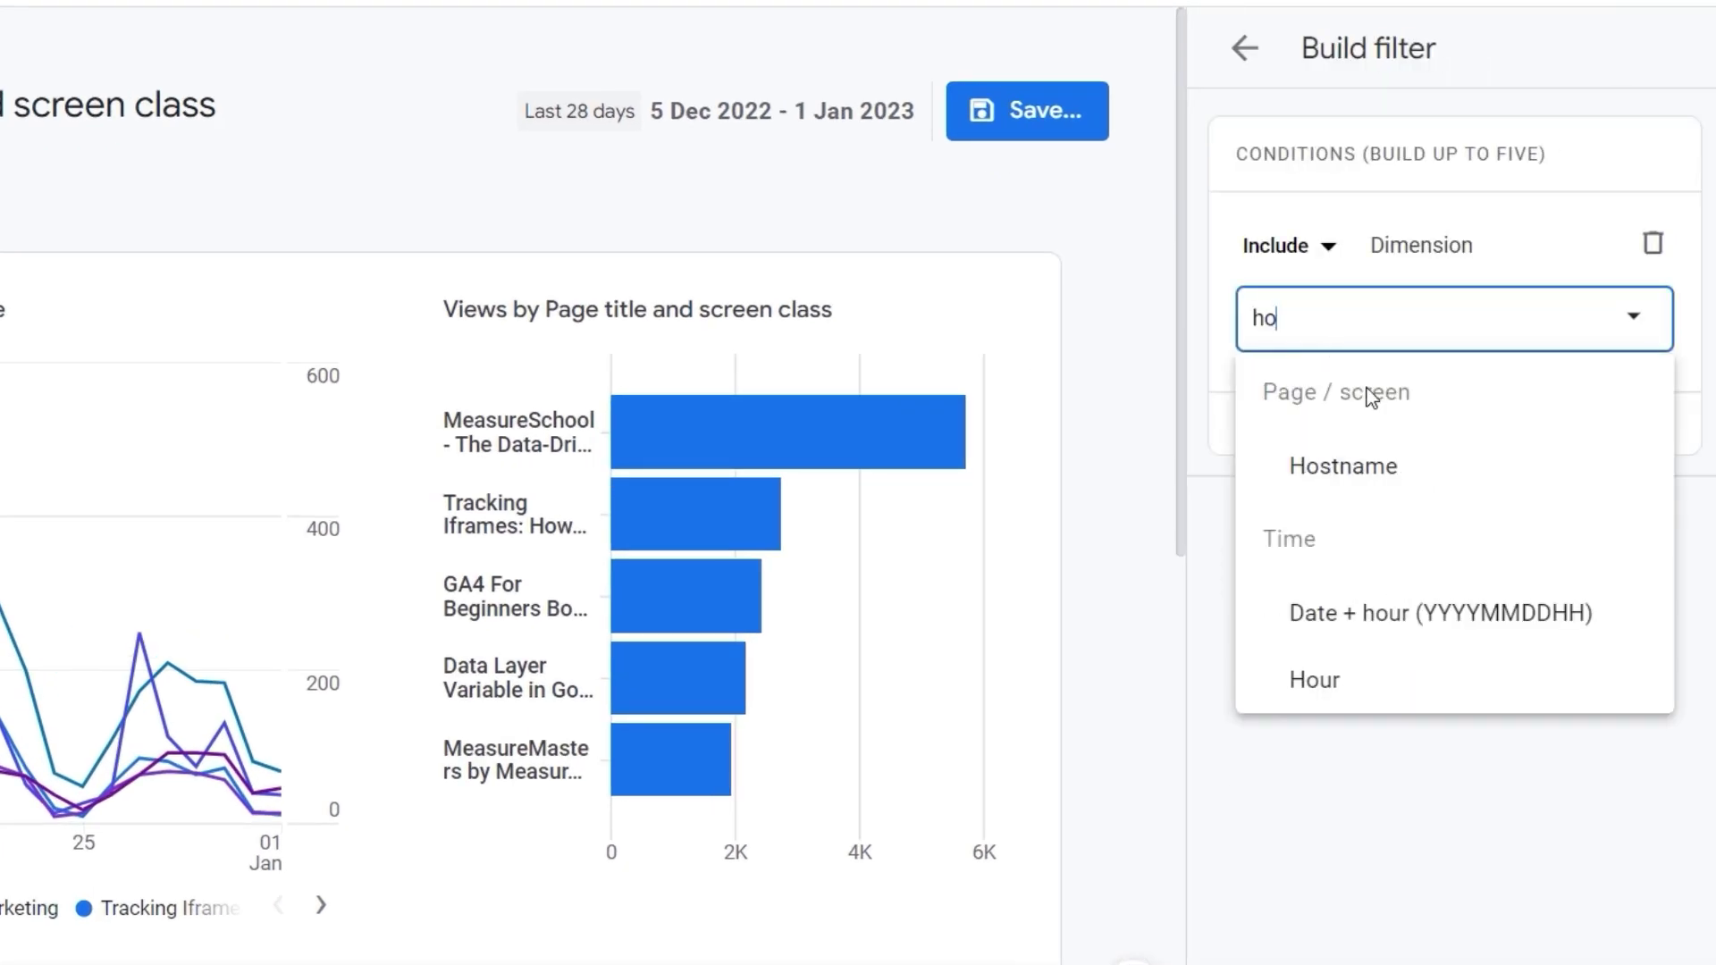
{"action": "left_click", "coordinate": [1391, 451]}
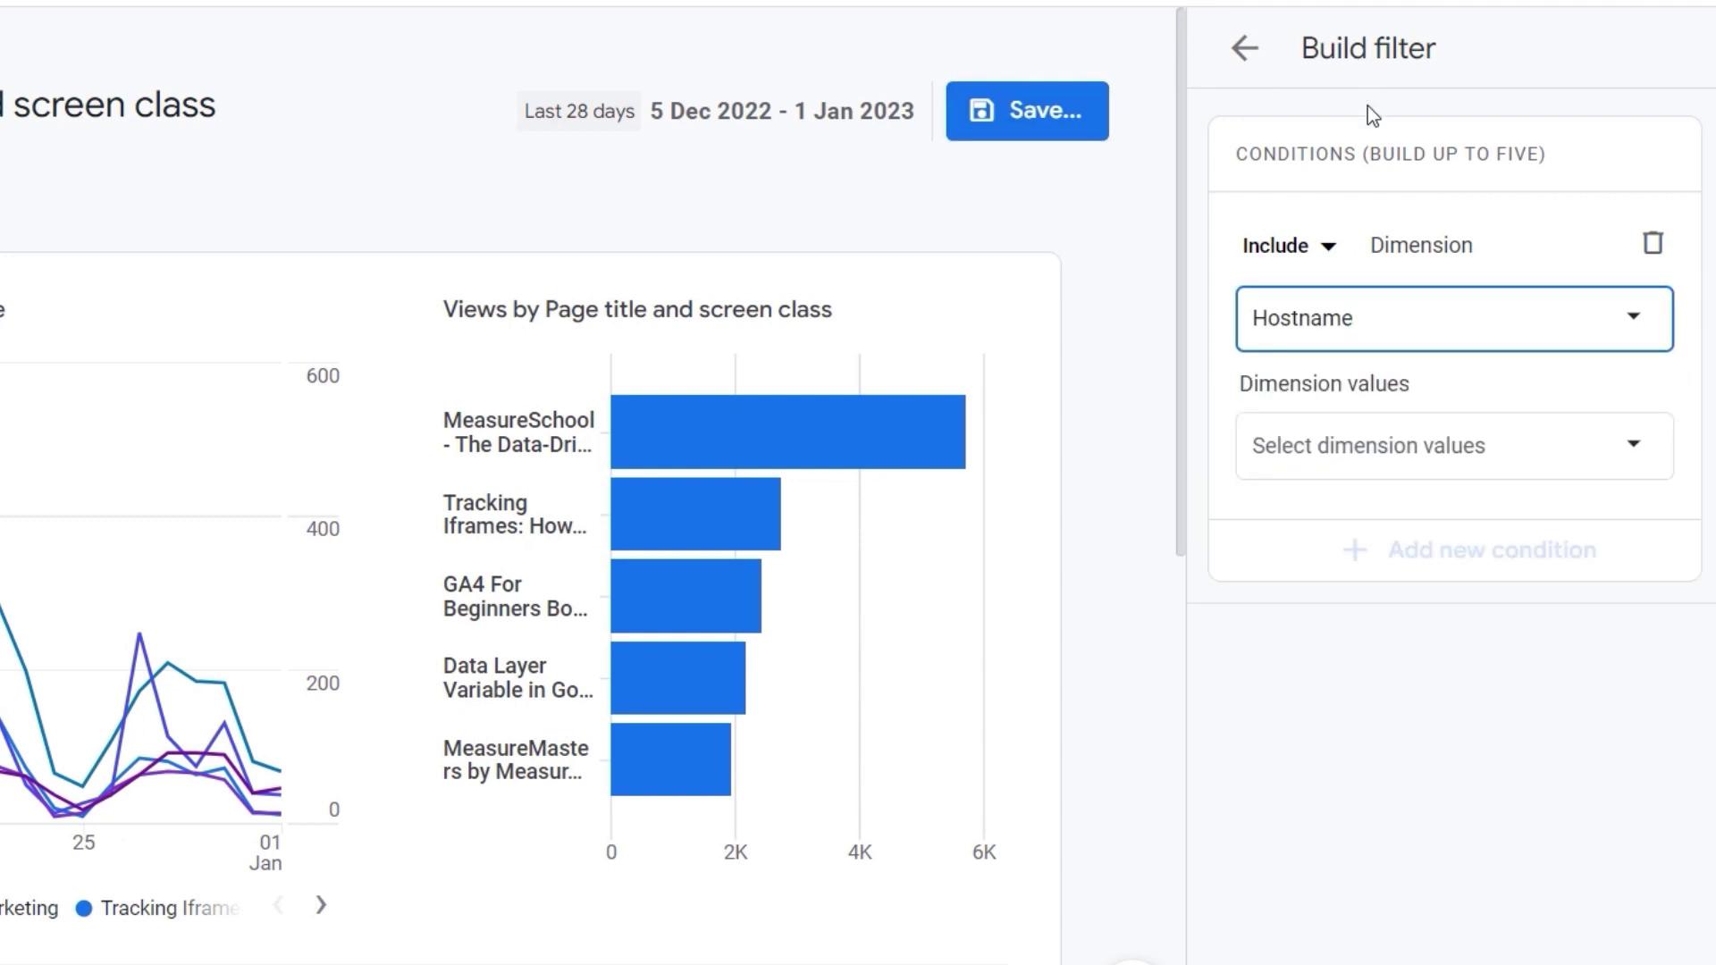
{"action": "left_click", "coordinate": [1367, 440]}
{"action": "left_click", "coordinate": [1293, 788]}
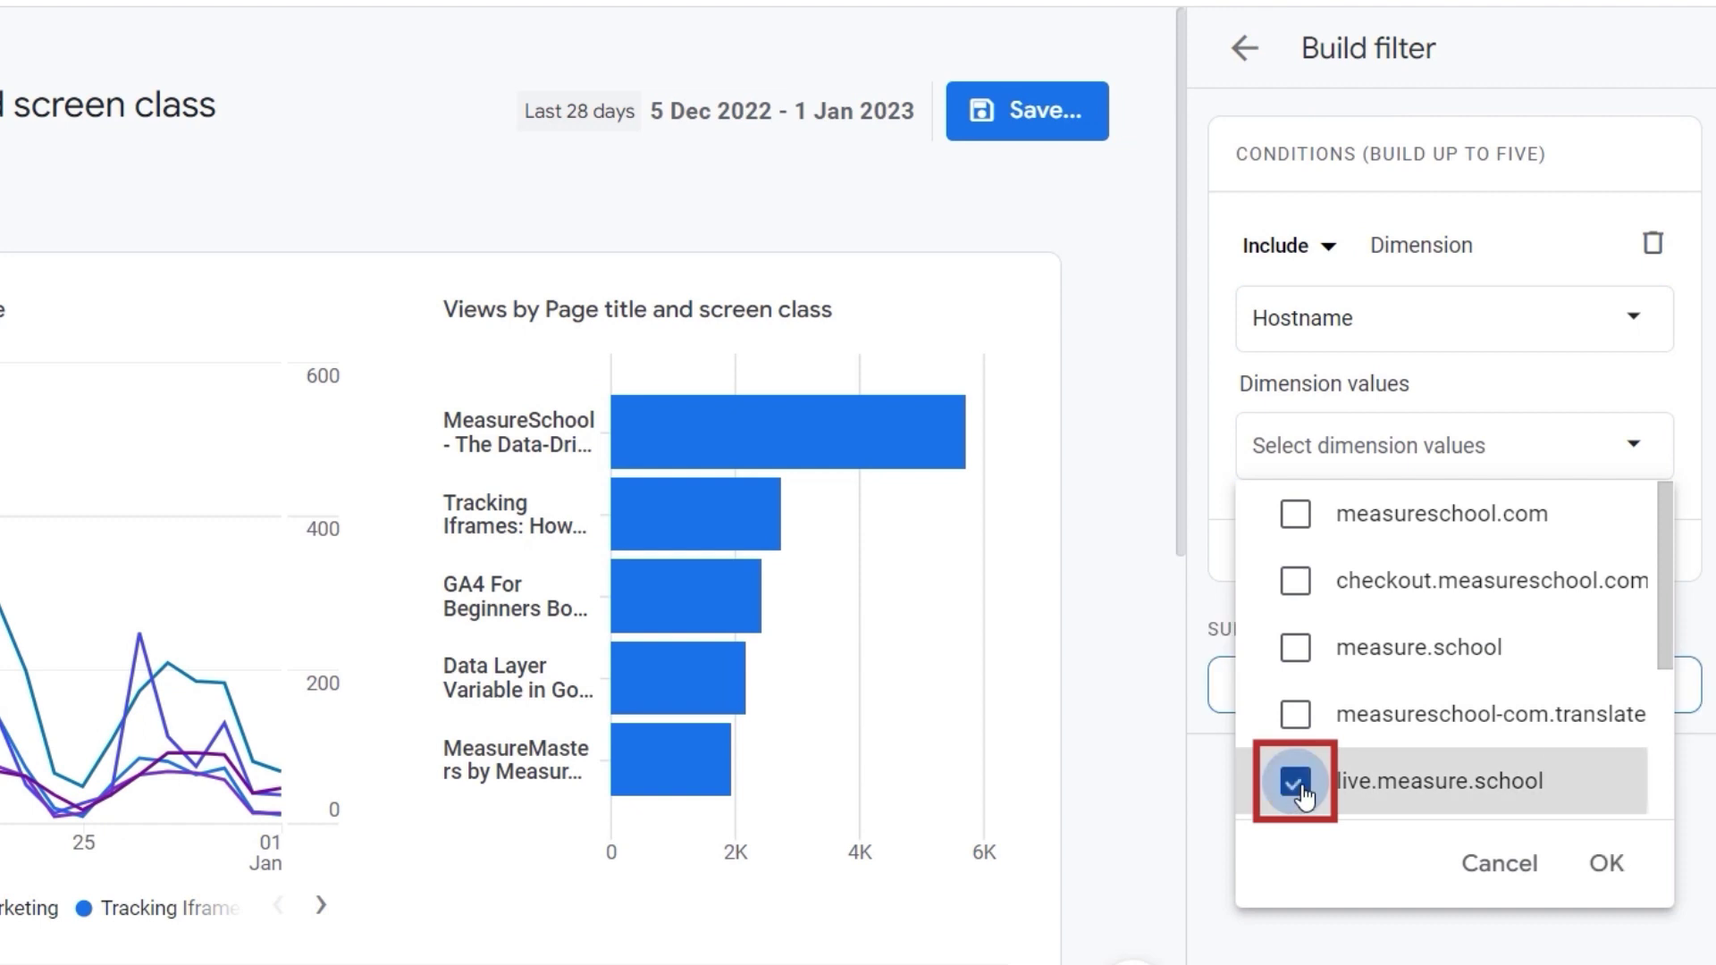
{"action": "left_click", "coordinate": [1599, 869]}
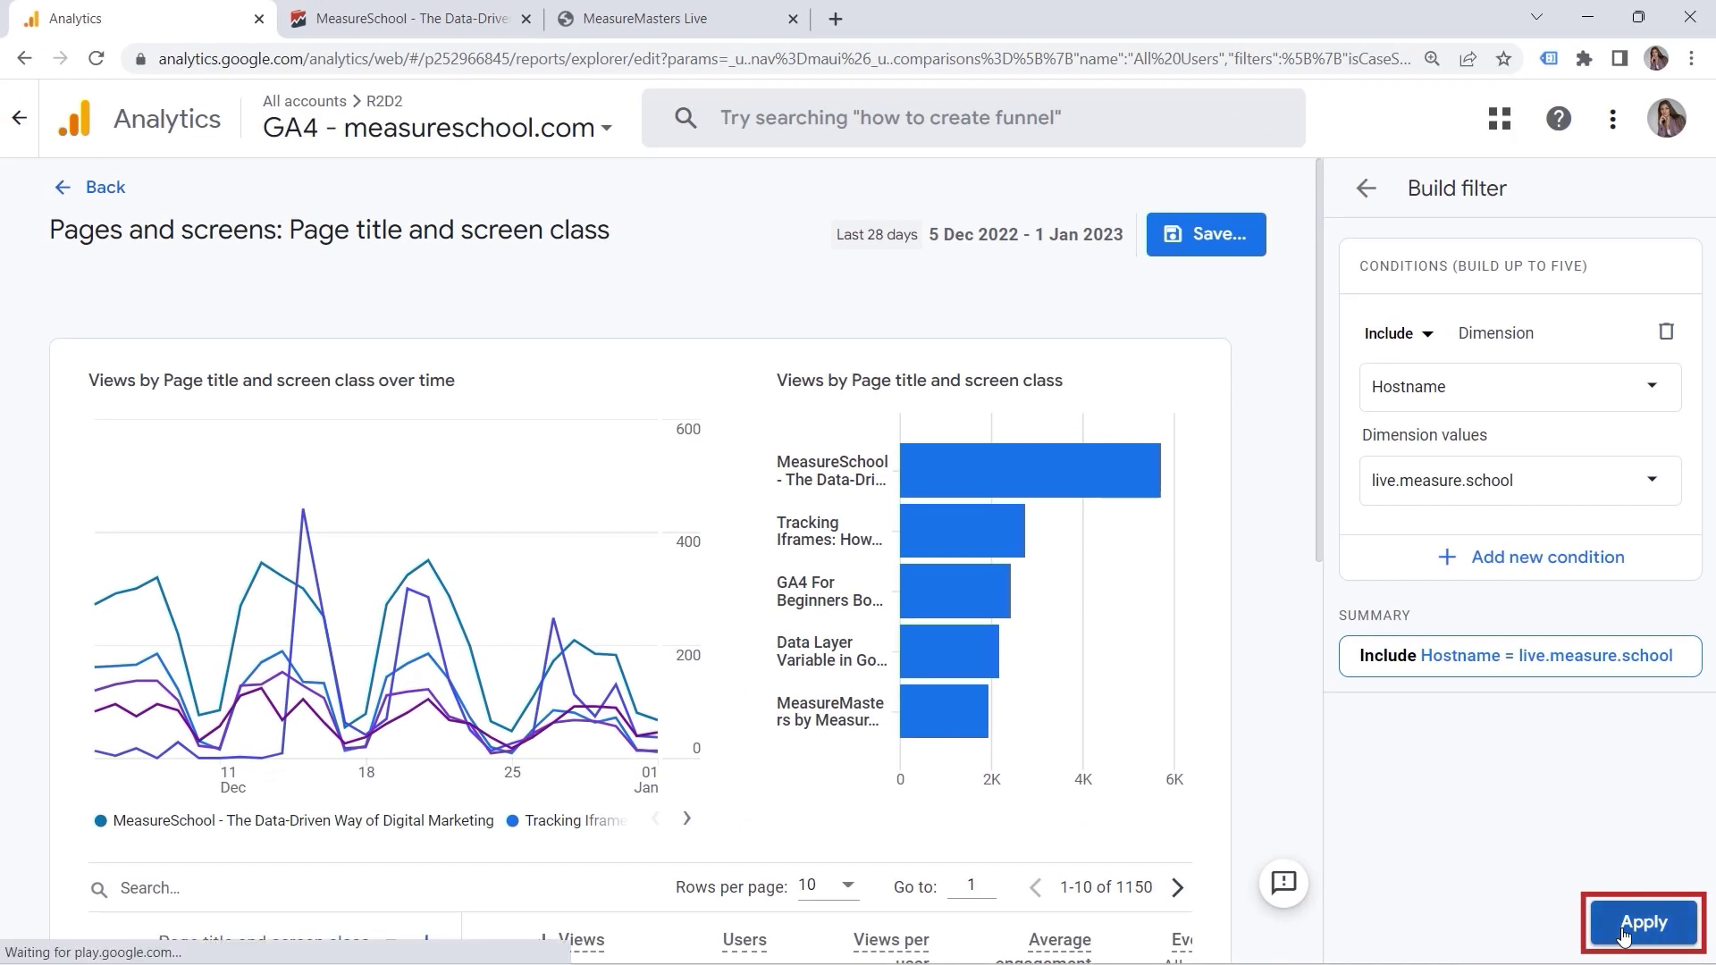
{"action": "left_click", "coordinate": [1623, 928]}
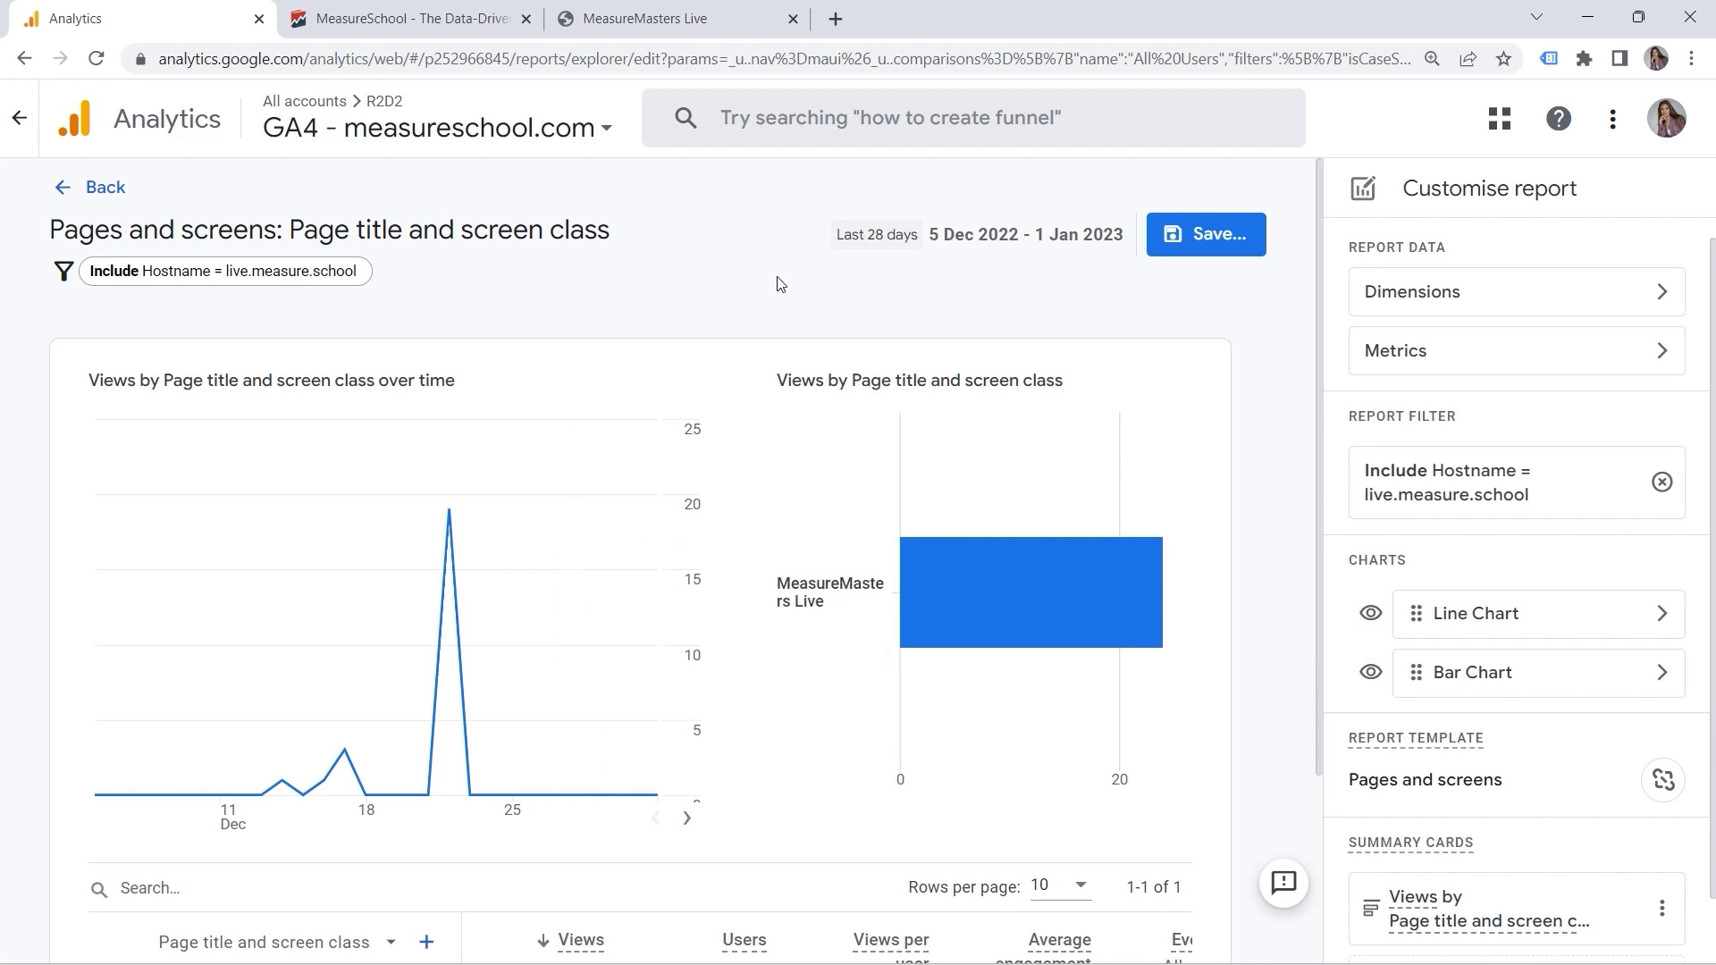
Save it as a new report renamed to 'Pages and screens: LMS'
{"action": "left_click", "coordinate": [1195, 233]}
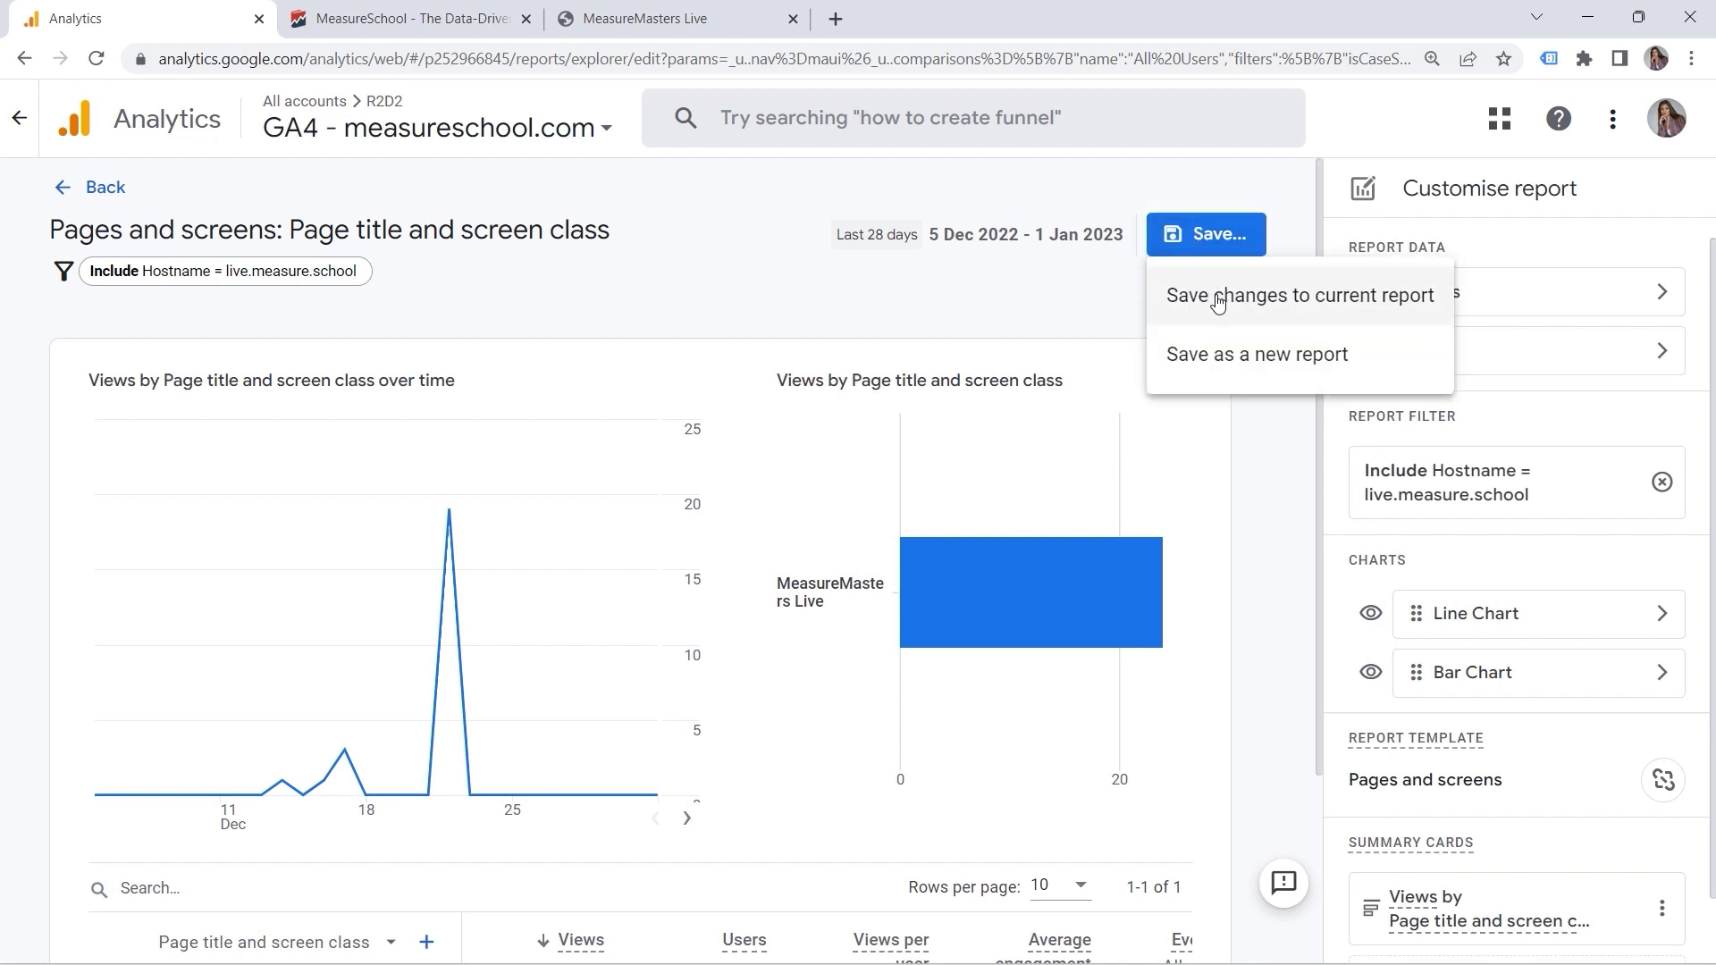
{"action": "left_click", "coordinate": [1255, 355]}
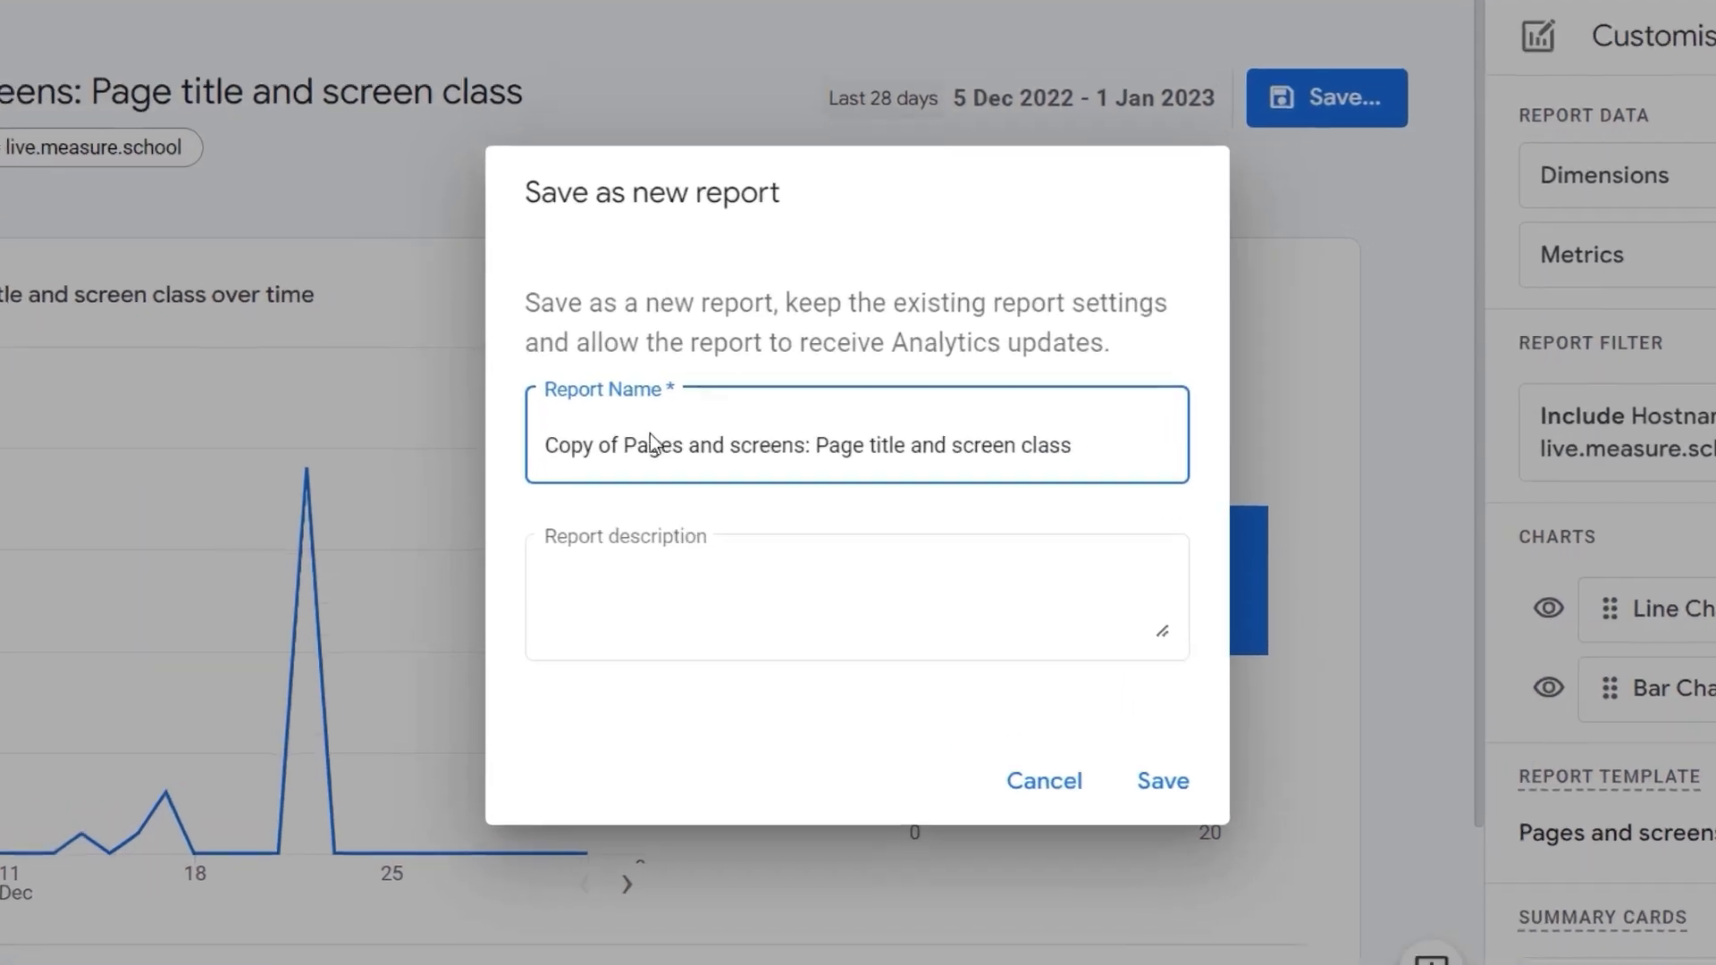
{"action": "left_click_drag", "start_coordinate": [685, 493], "coordinate": [588, 499]}
{"action": "key", "text": "BackSpace"}
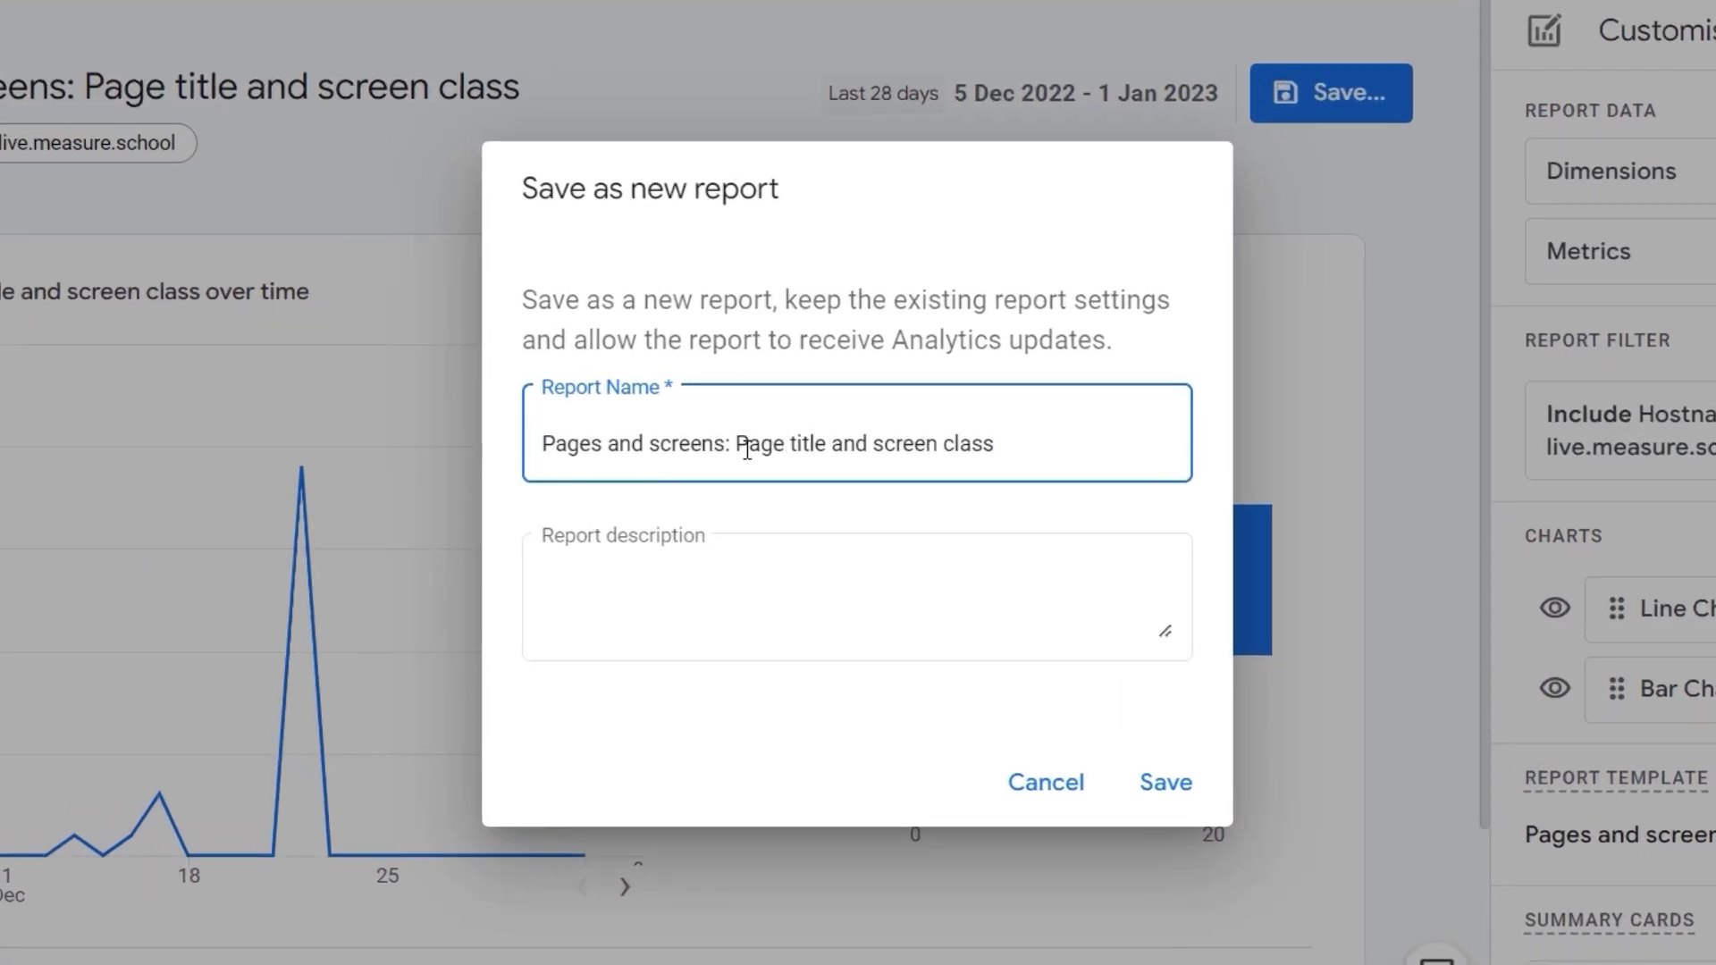
{"action": "left_click_drag", "start_coordinate": [735, 443], "coordinate": [1020, 472]}
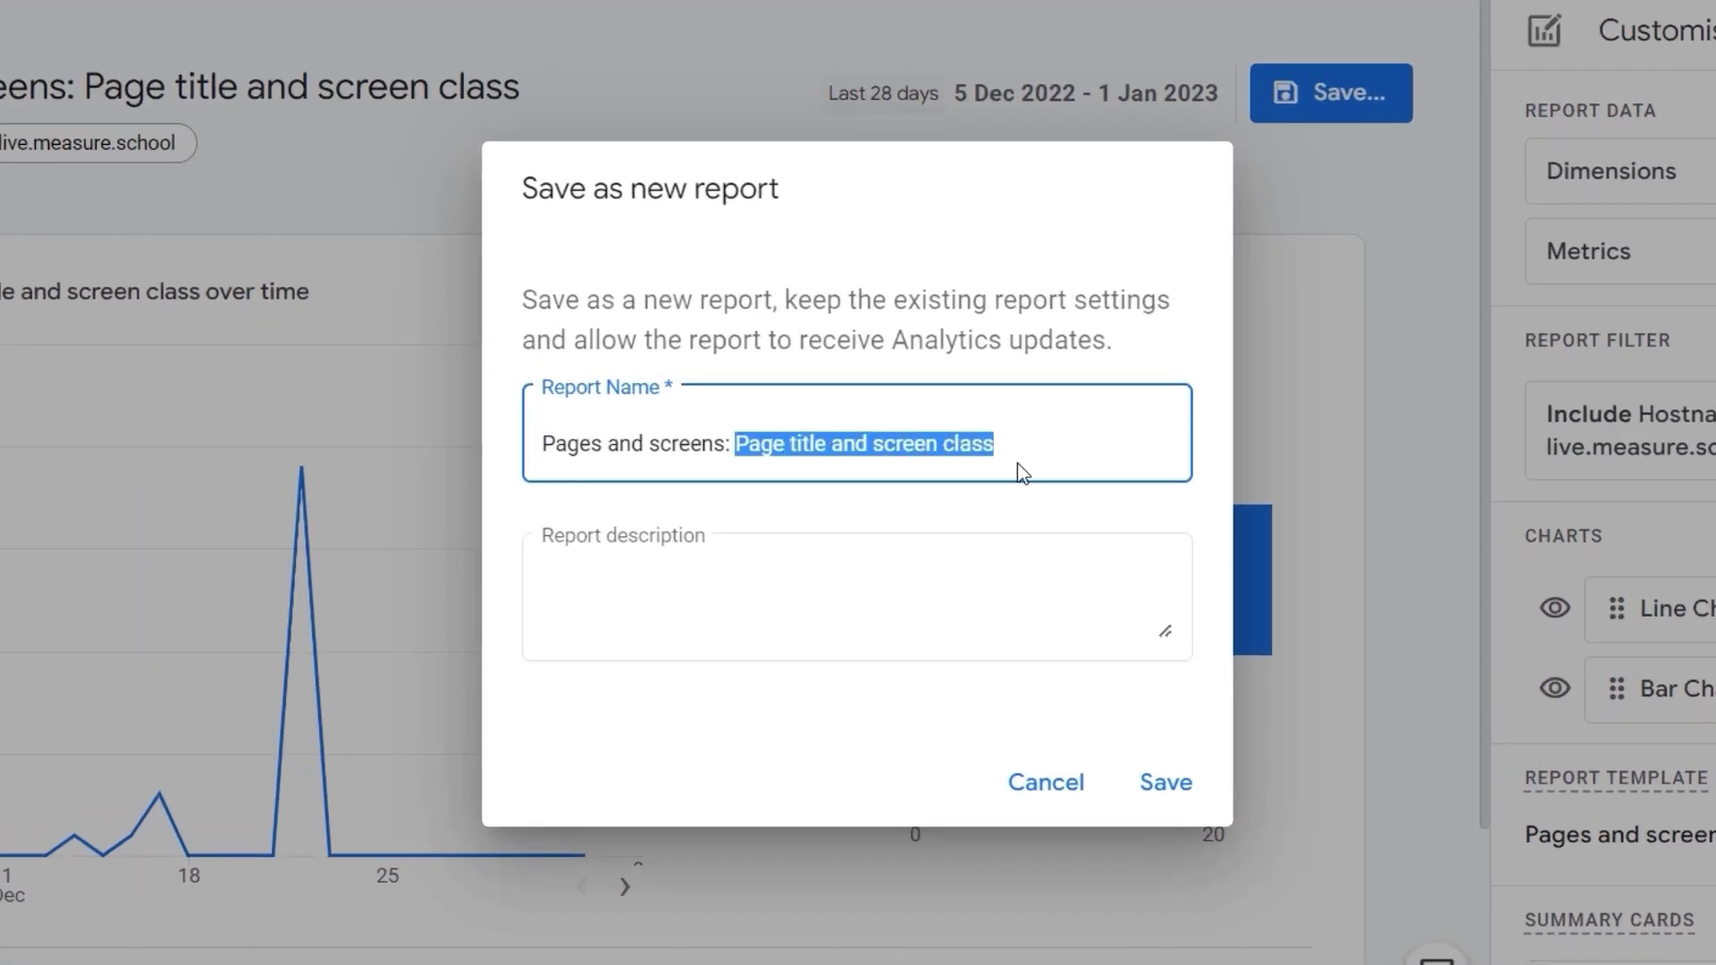
{"action": "type", "text": "LMS"}
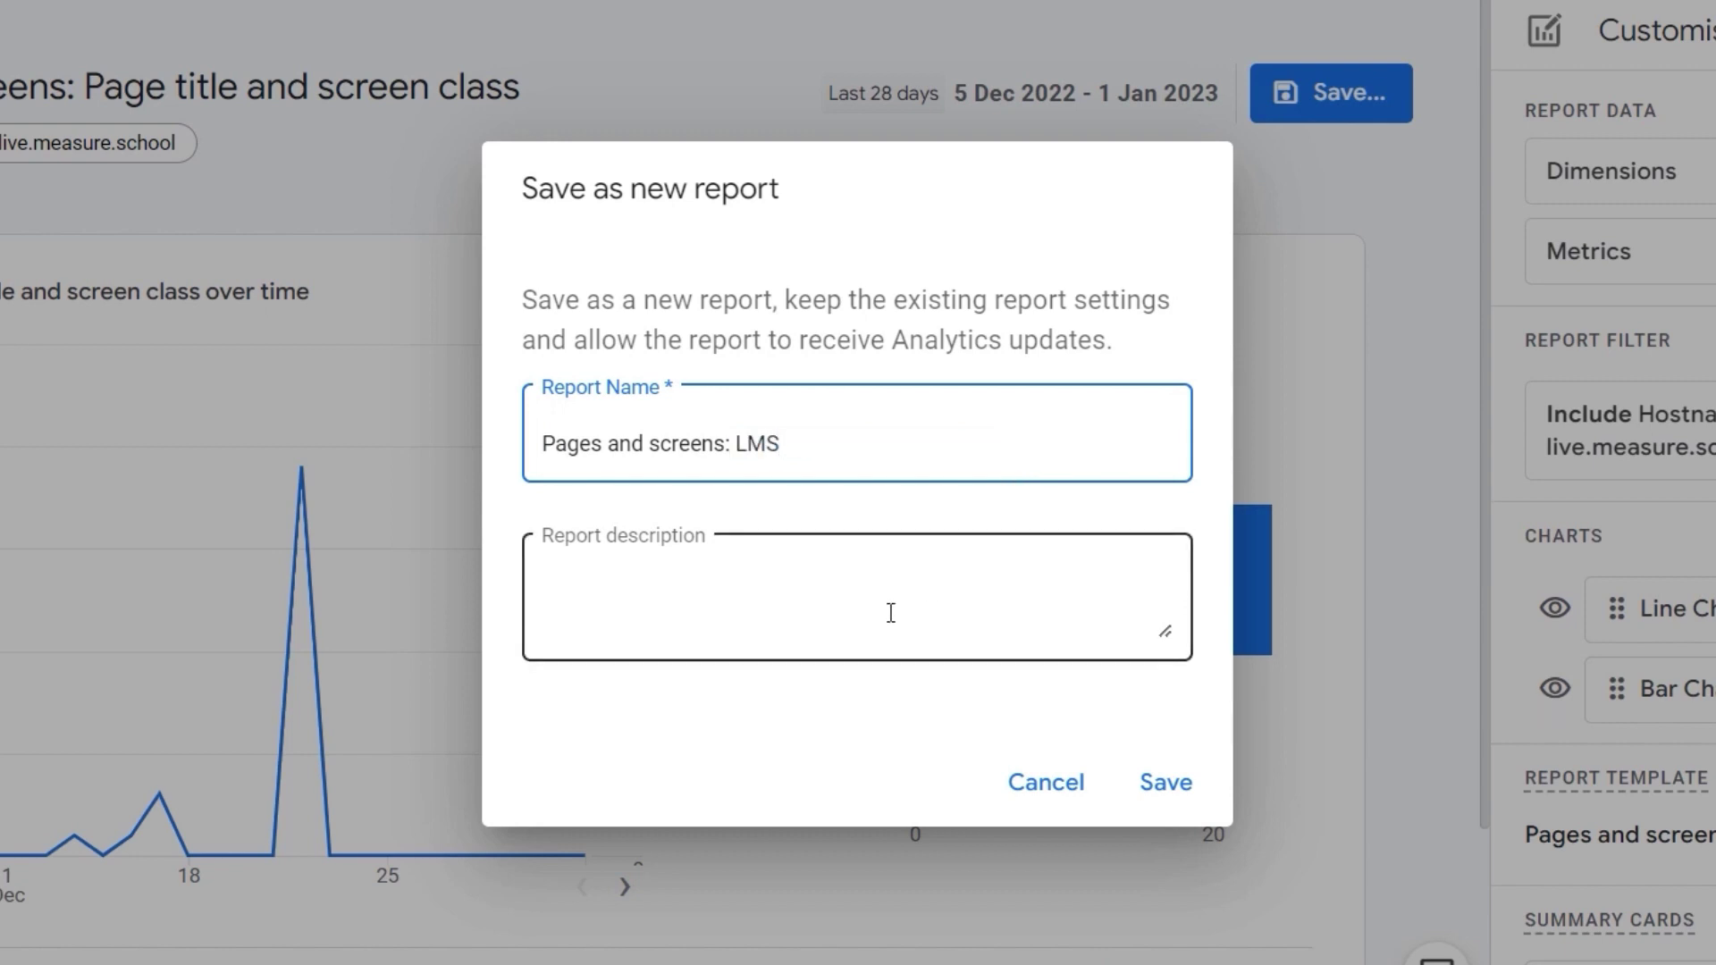
{"action": "left_click", "coordinate": [1146, 789]}
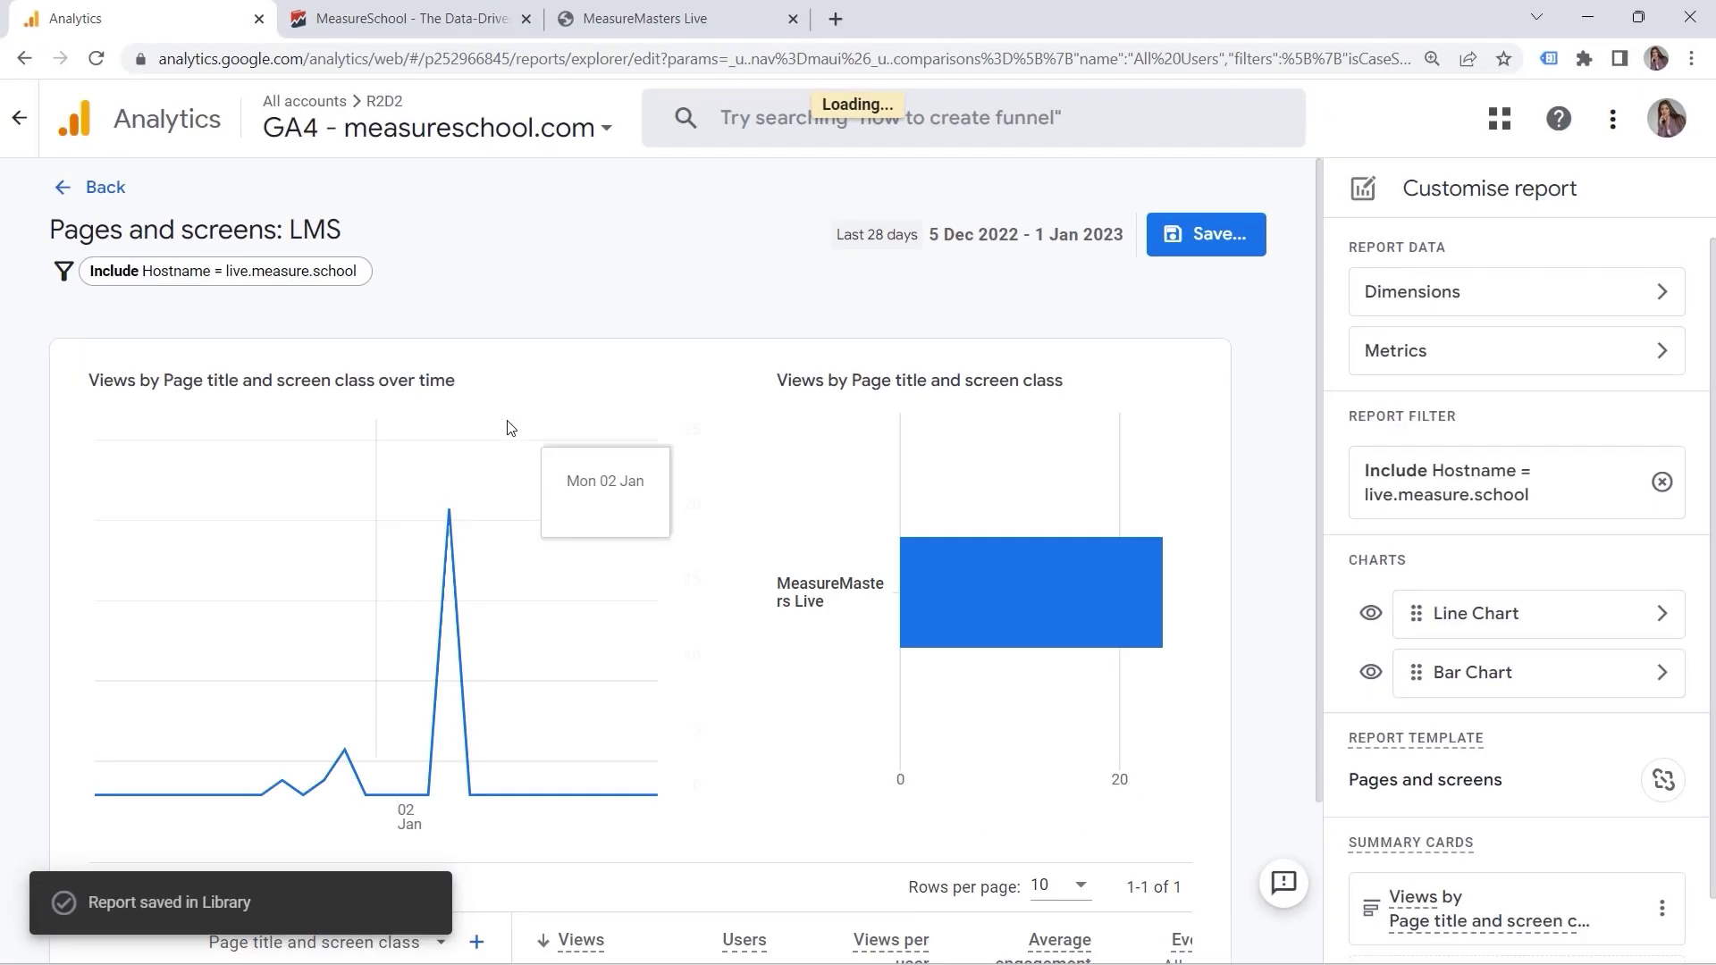
Navigate via Reports > Engagement to the Library and start editing the Life cycle collection
{"action": "left_click", "coordinate": [74, 186]}
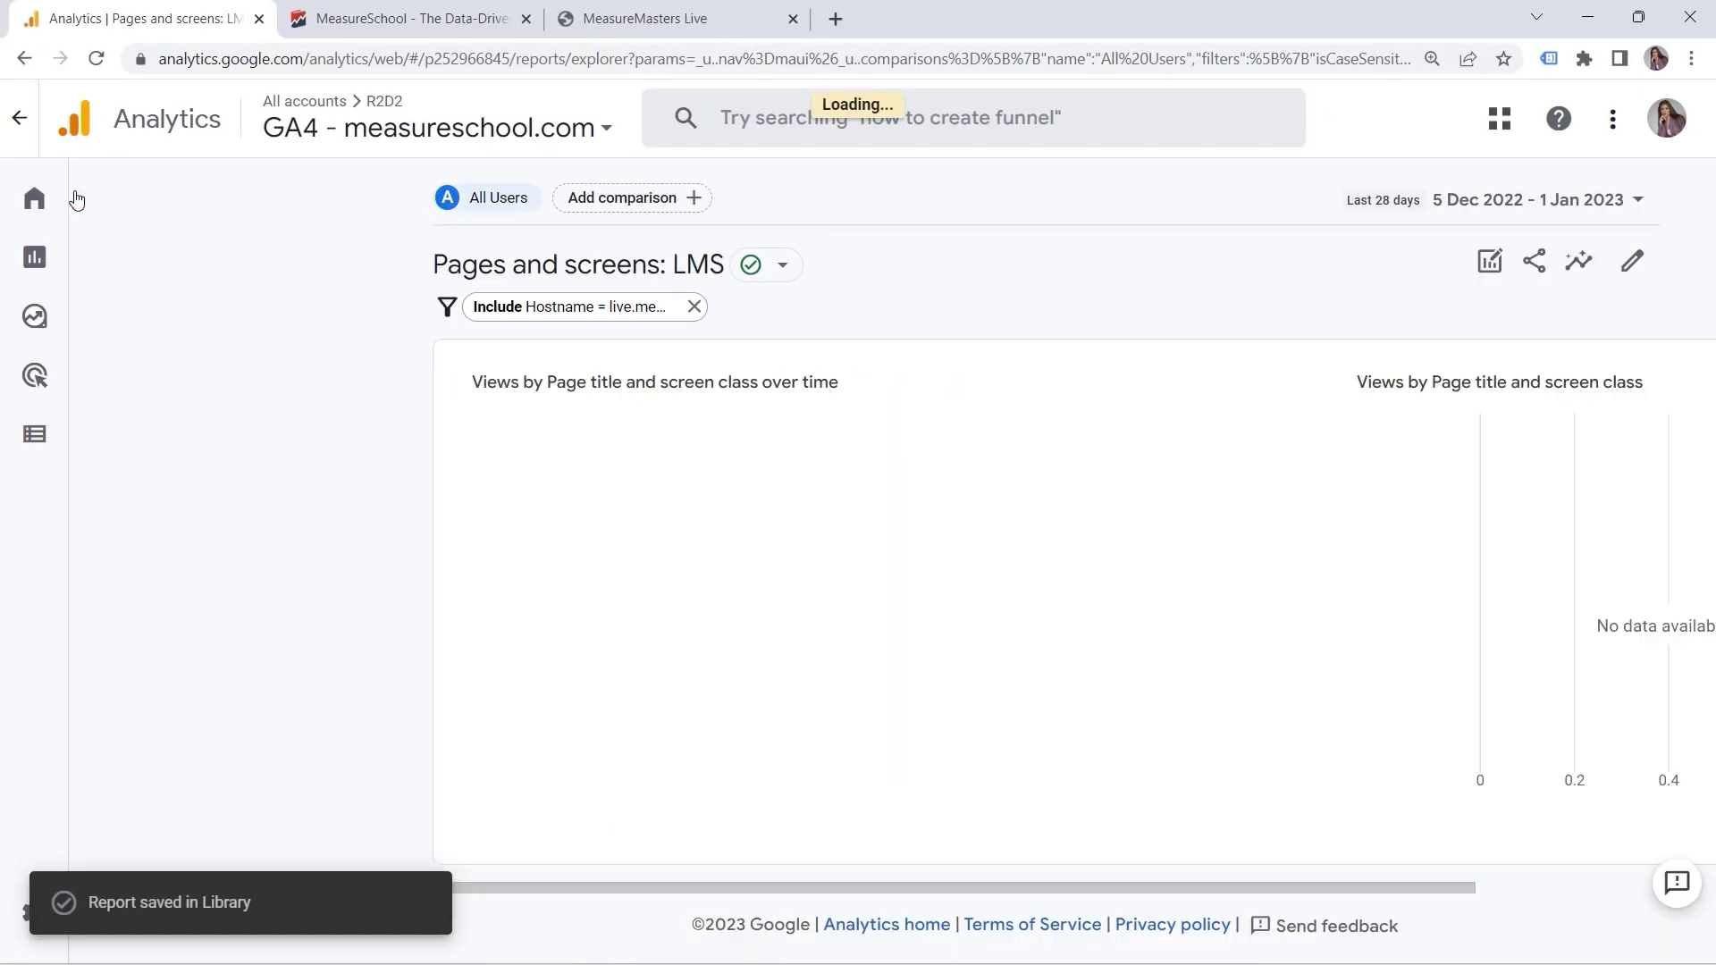
{"action": "left_click", "coordinate": [53, 269]}
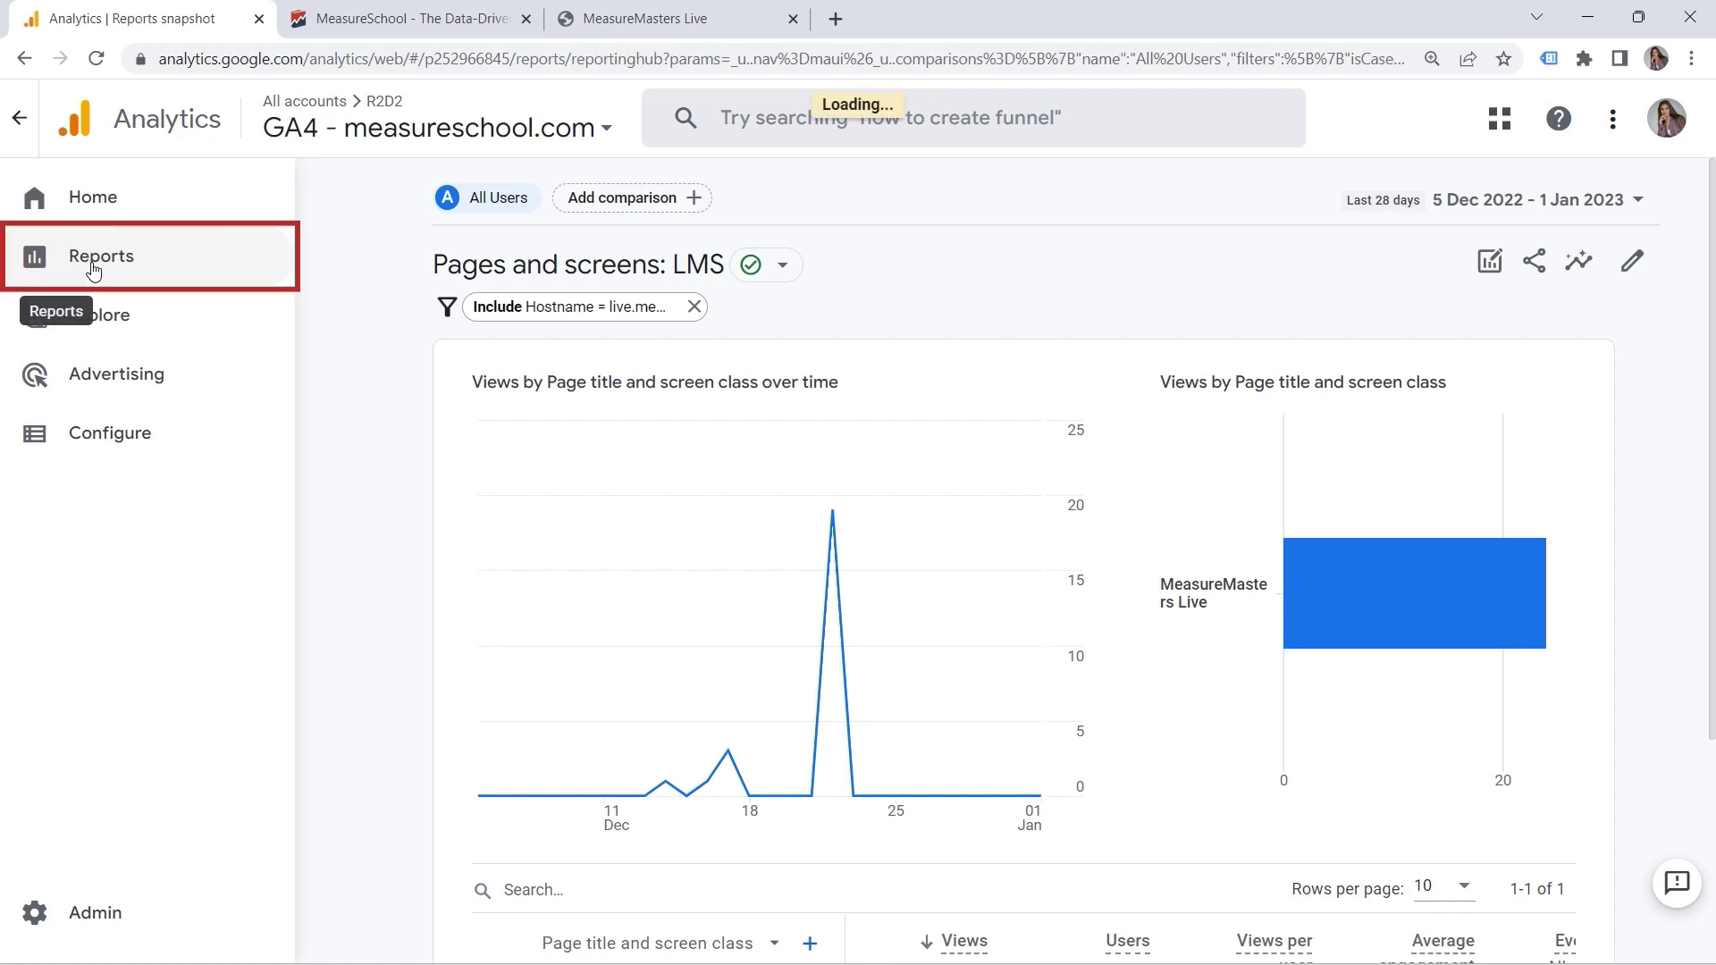
{"action": "left_click", "coordinate": [94, 481]}
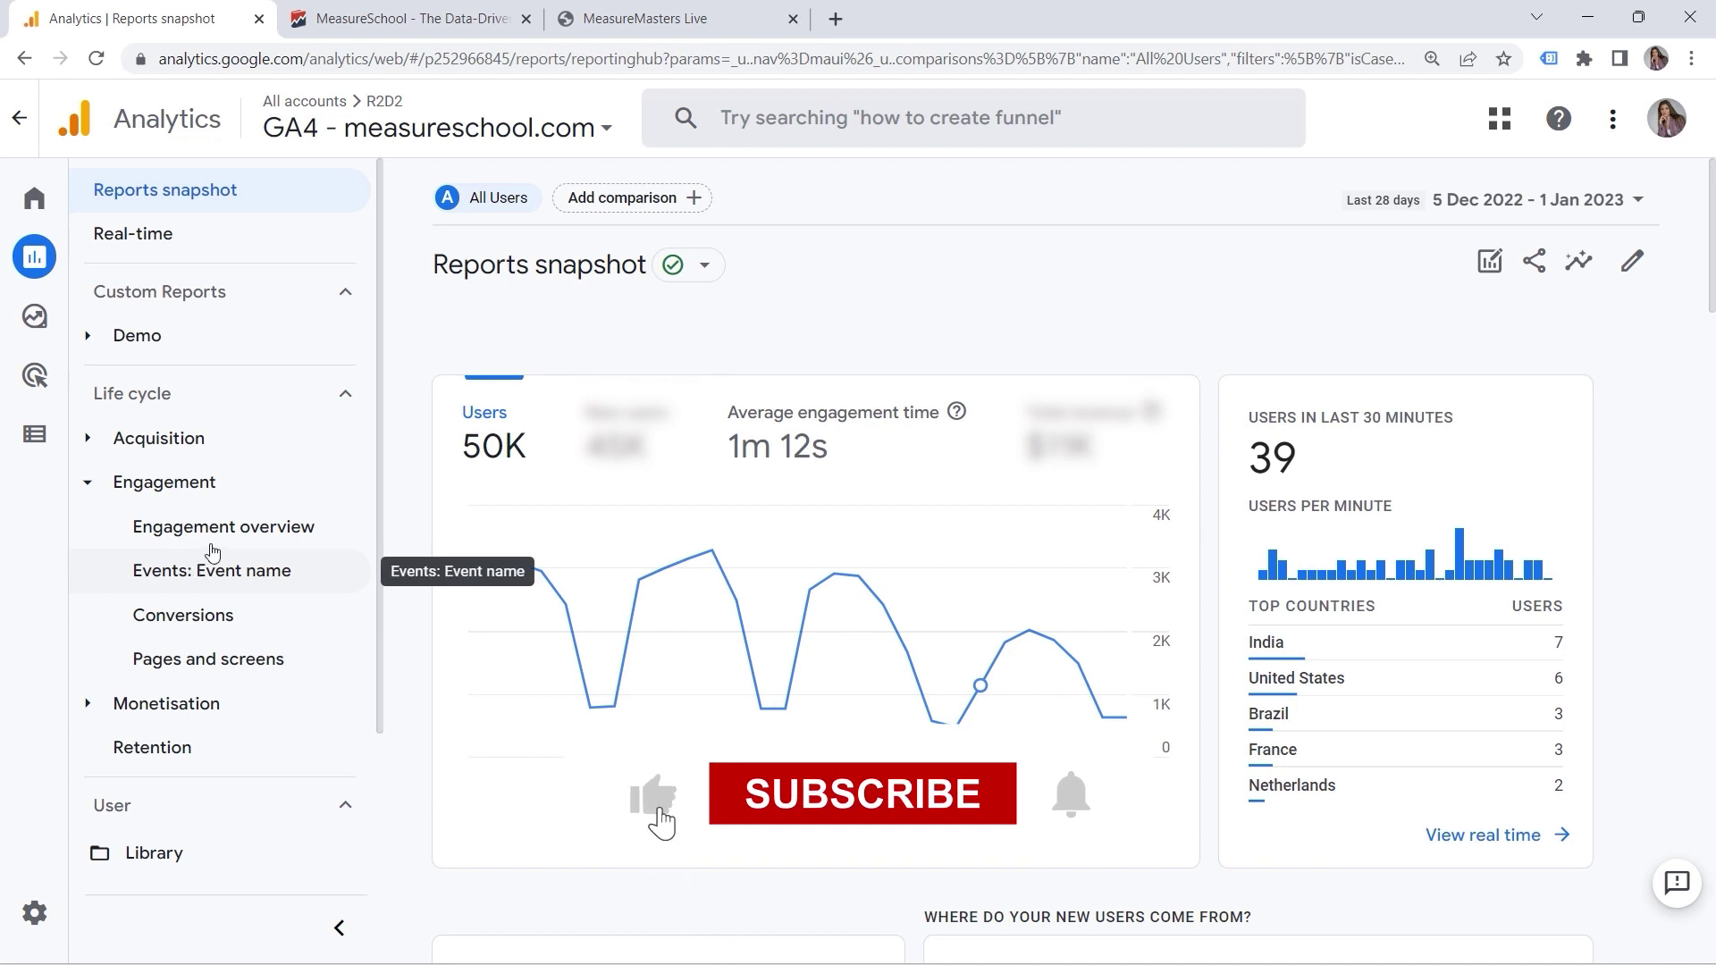
{"action": "left_click", "coordinate": [154, 853]}
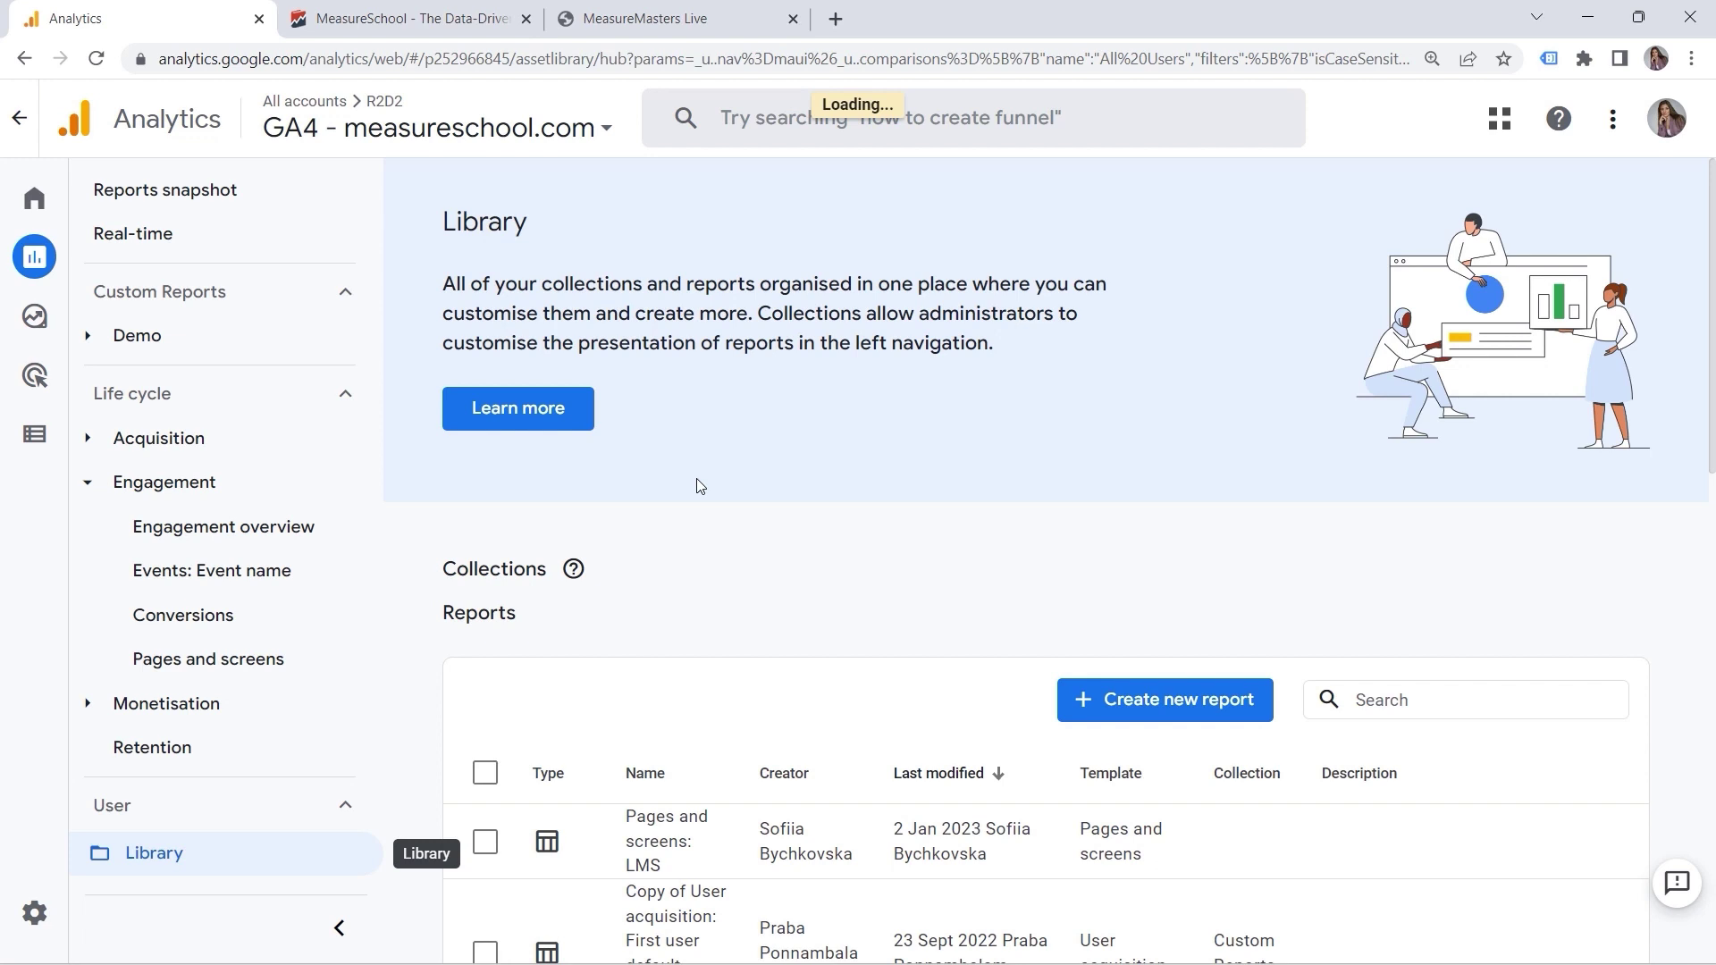
{"action": "scroll", "coordinate": [750, 670], "scroll_direction": "down", "scroll_amount": 2}
{"action": "scroll", "coordinate": [786, 590], "scroll_direction": "down", "scroll_amount": 2}
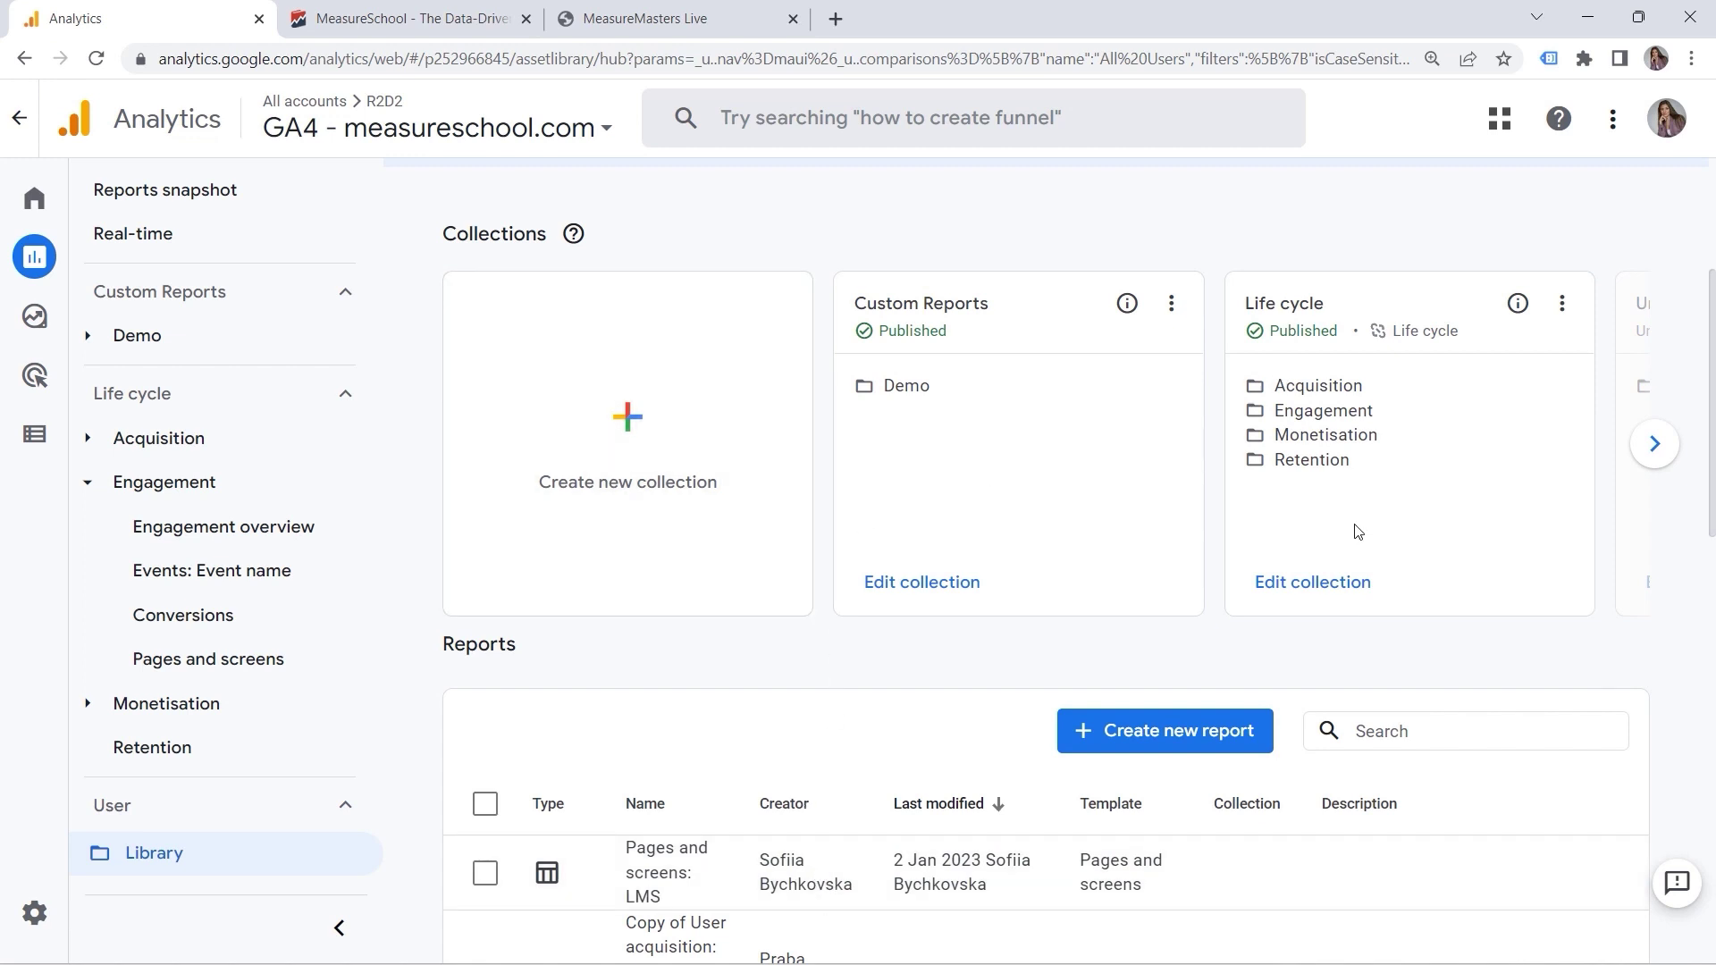
{"action": "left_click", "coordinate": [1308, 592]}
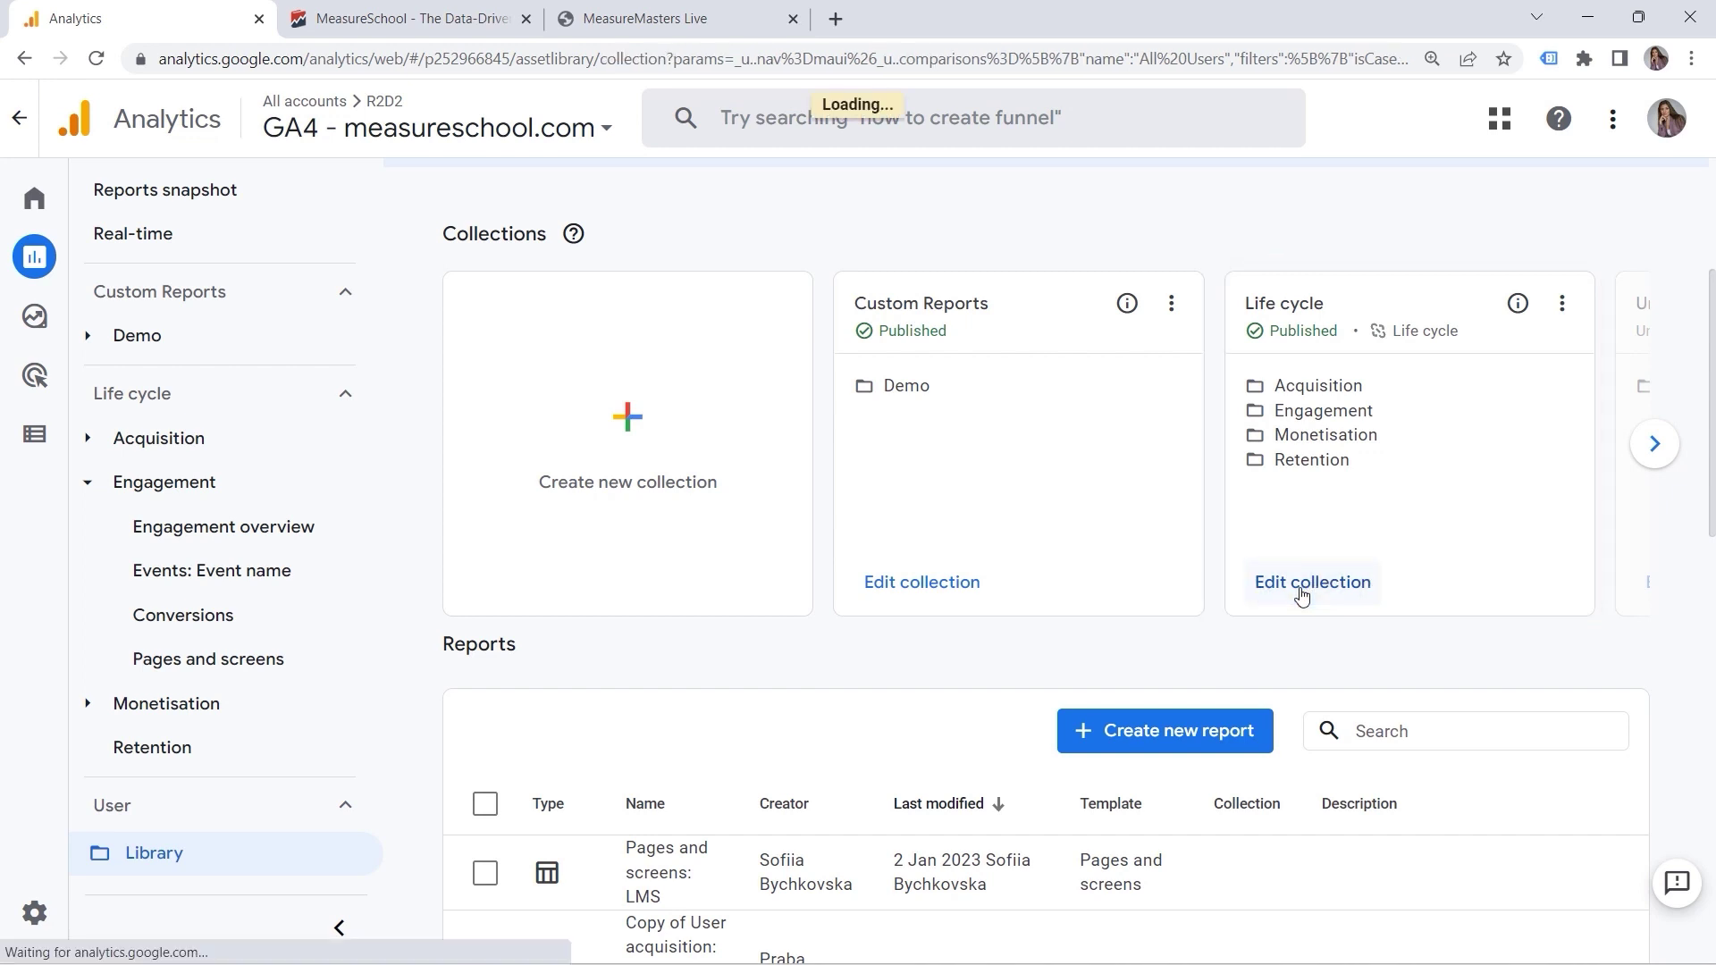
Drag Pages and screens: LMS under Engagement, save to the current Life cycle collection, and verify it in the nav
{"action": "left_click", "coordinate": [1011, 386]}
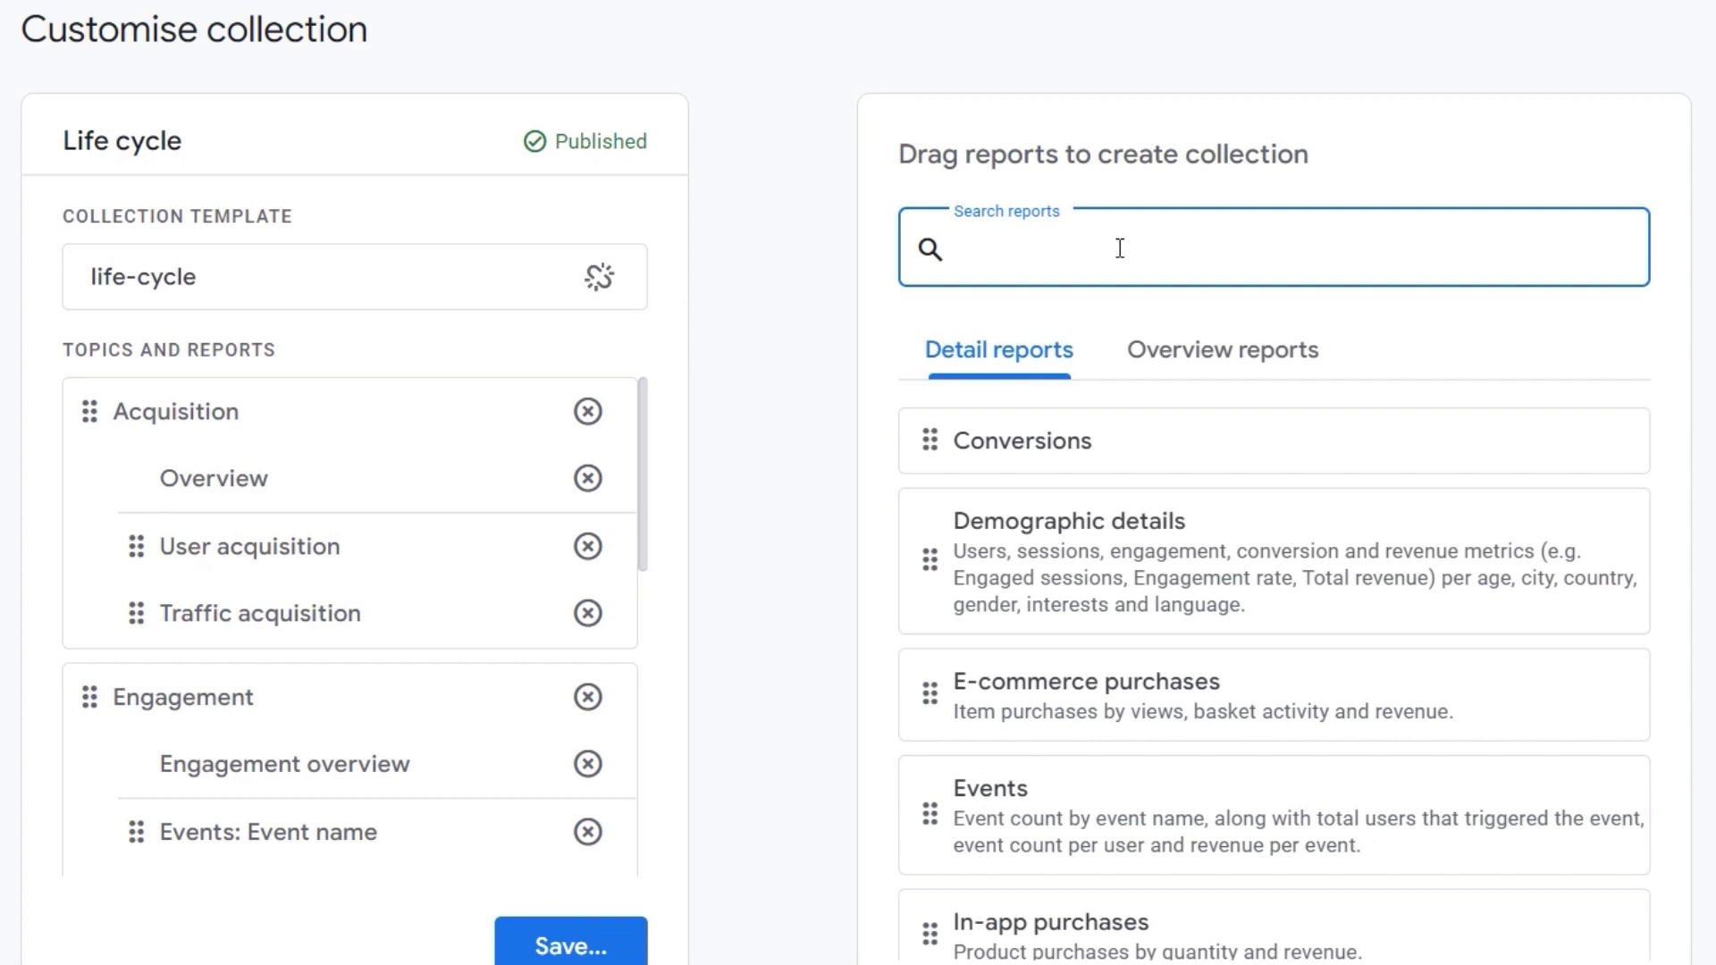
{"action": "type", "text": "pa"}
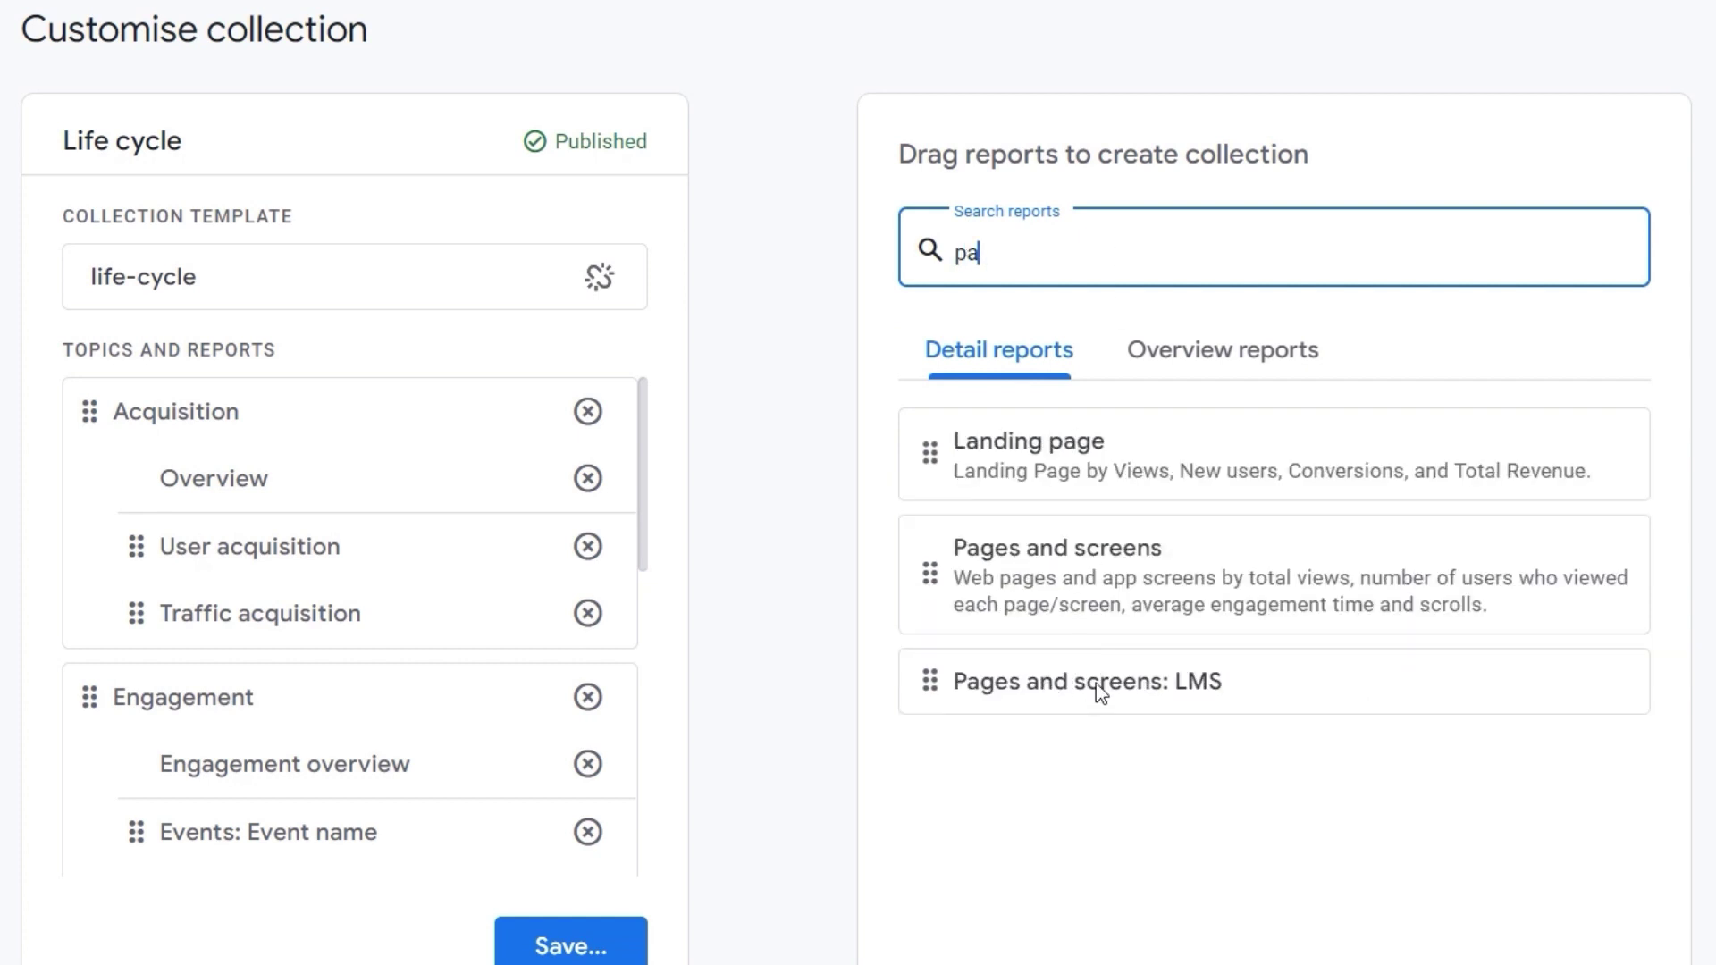
{"action": "scroll", "coordinate": [451, 572], "scroll_direction": "down", "scroll_amount": 2}
{"action": "scroll", "coordinate": [451, 573], "scroll_direction": "down", "scroll_amount": 2}
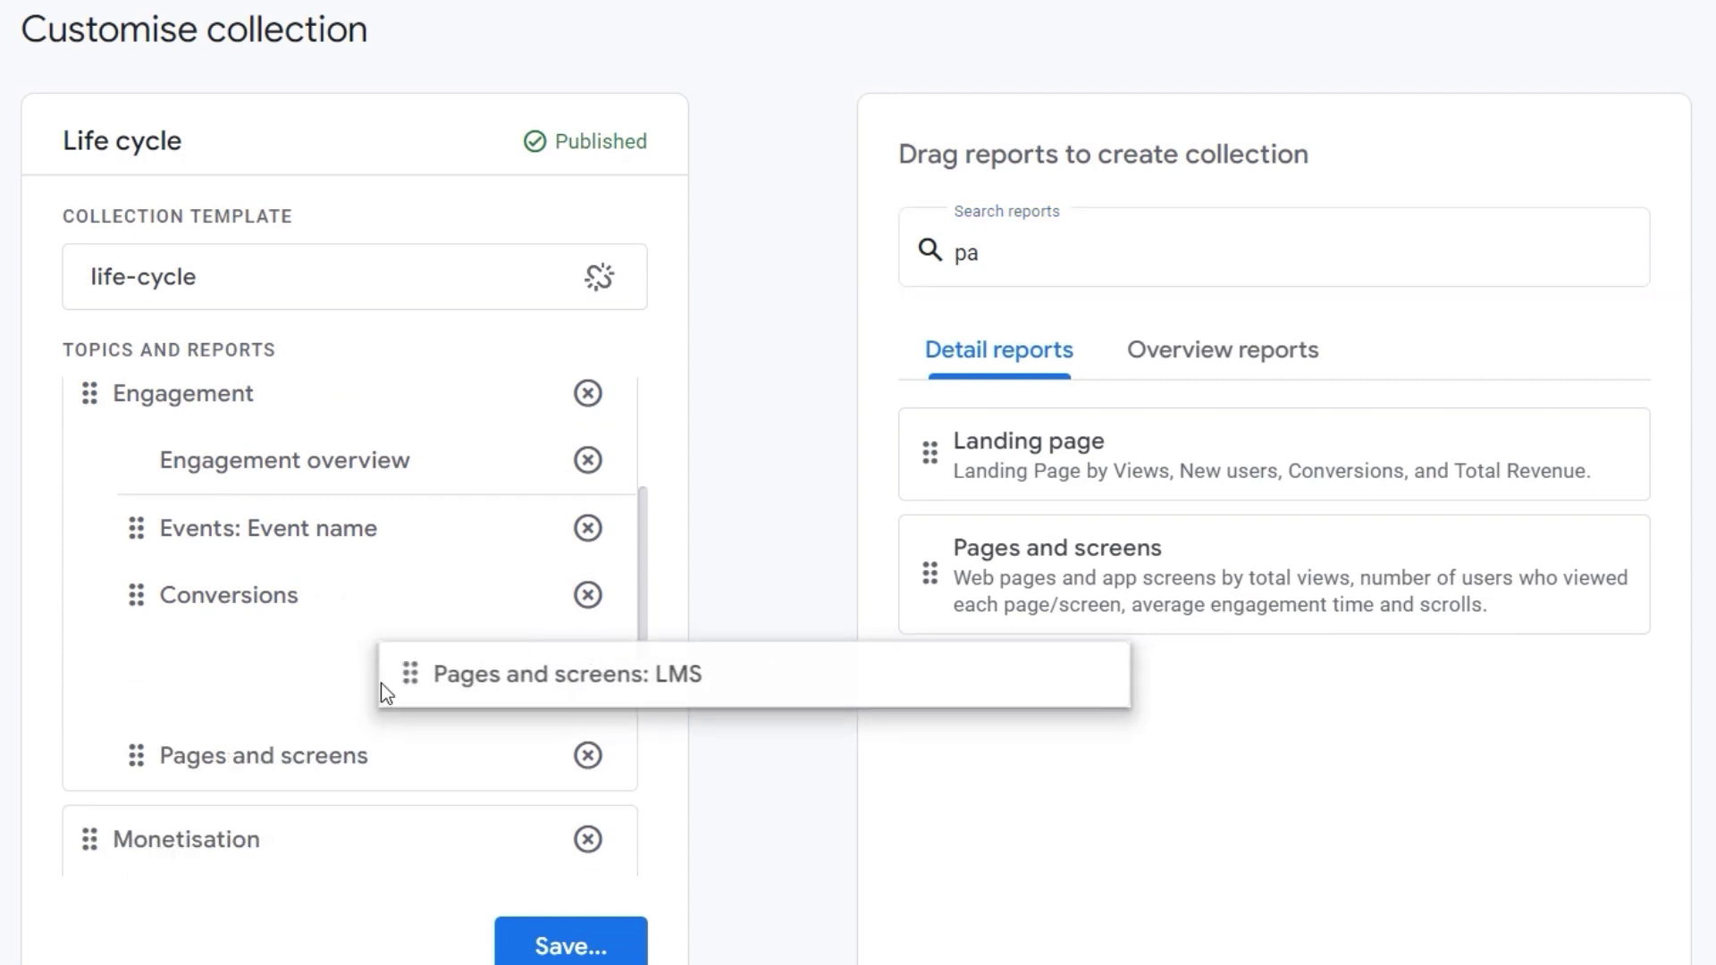
{"action": "left_click_drag", "start_coordinate": [1026, 695], "coordinate": [333, 718]}
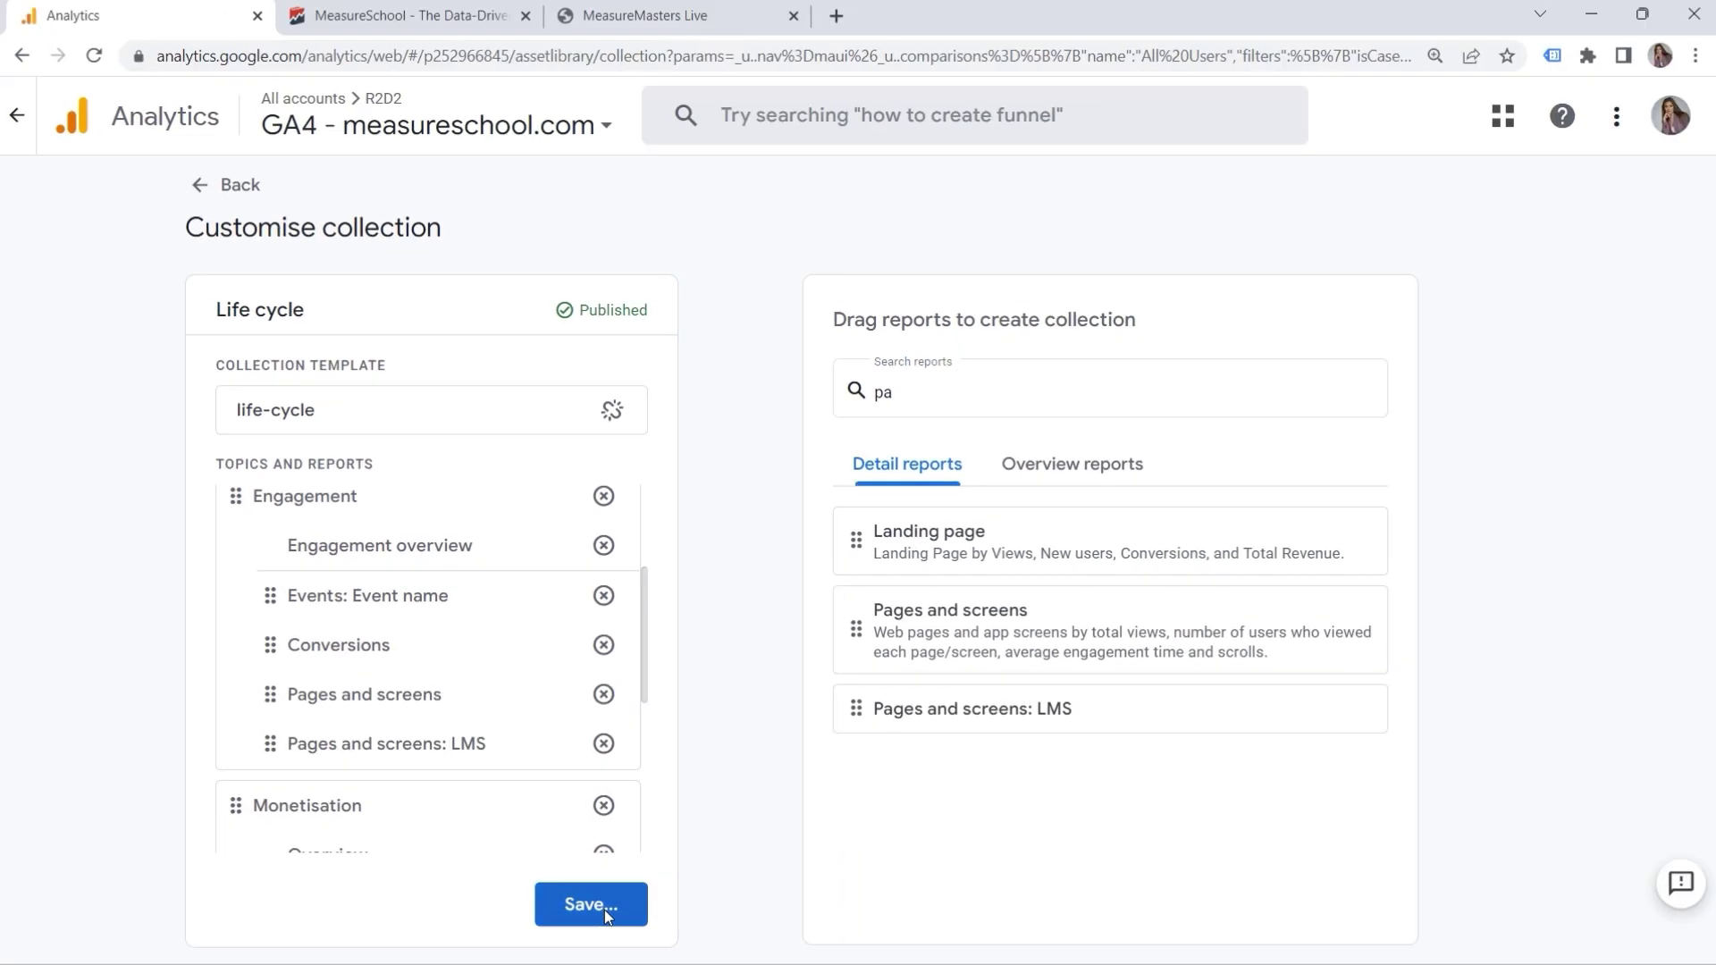
{"action": "left_click", "coordinate": [596, 906]}
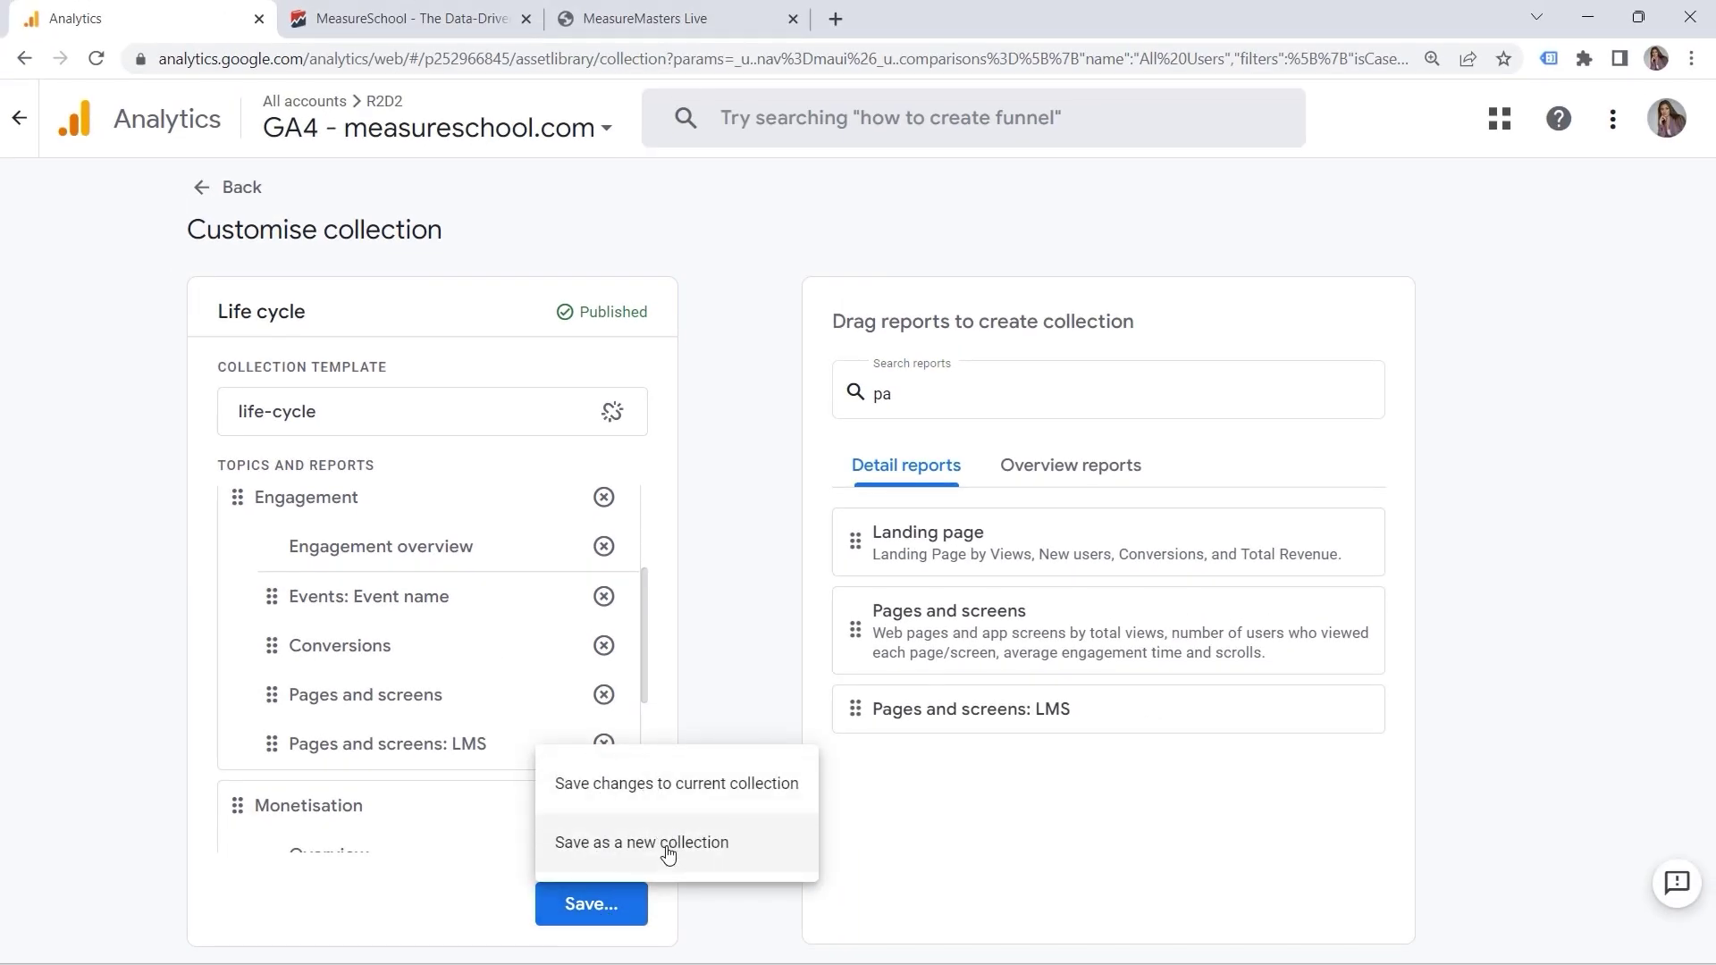
{"action": "left_click", "coordinate": [672, 802]}
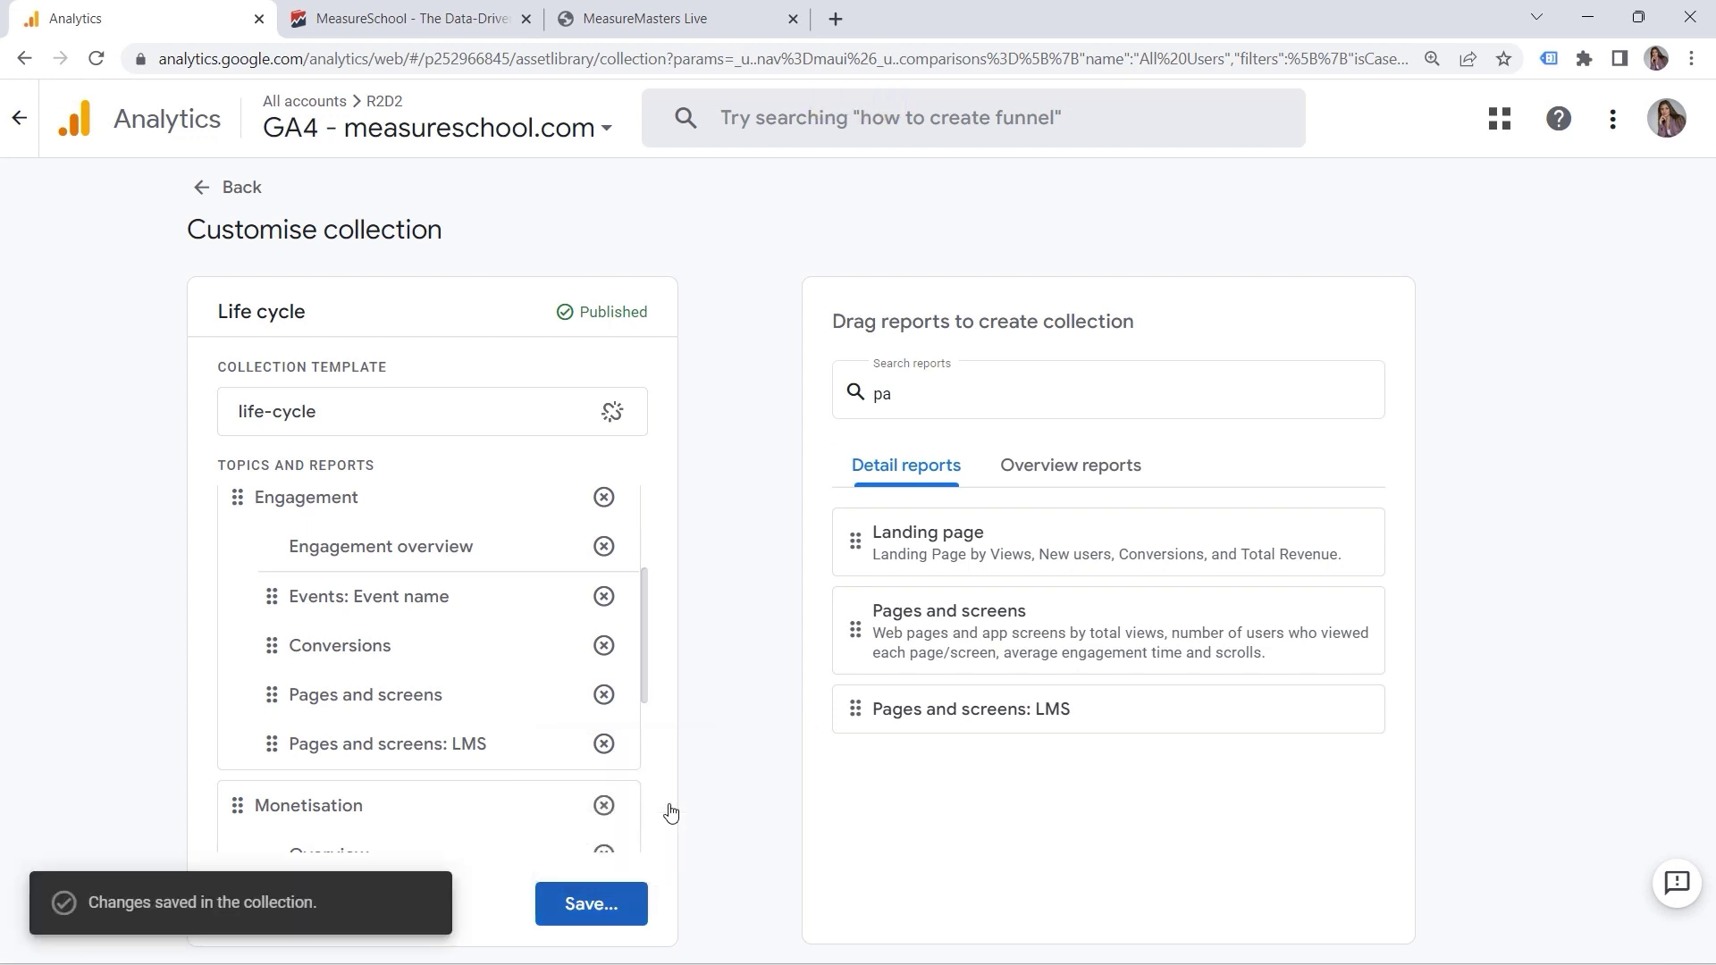
{"action": "left_click", "coordinate": [204, 192]}
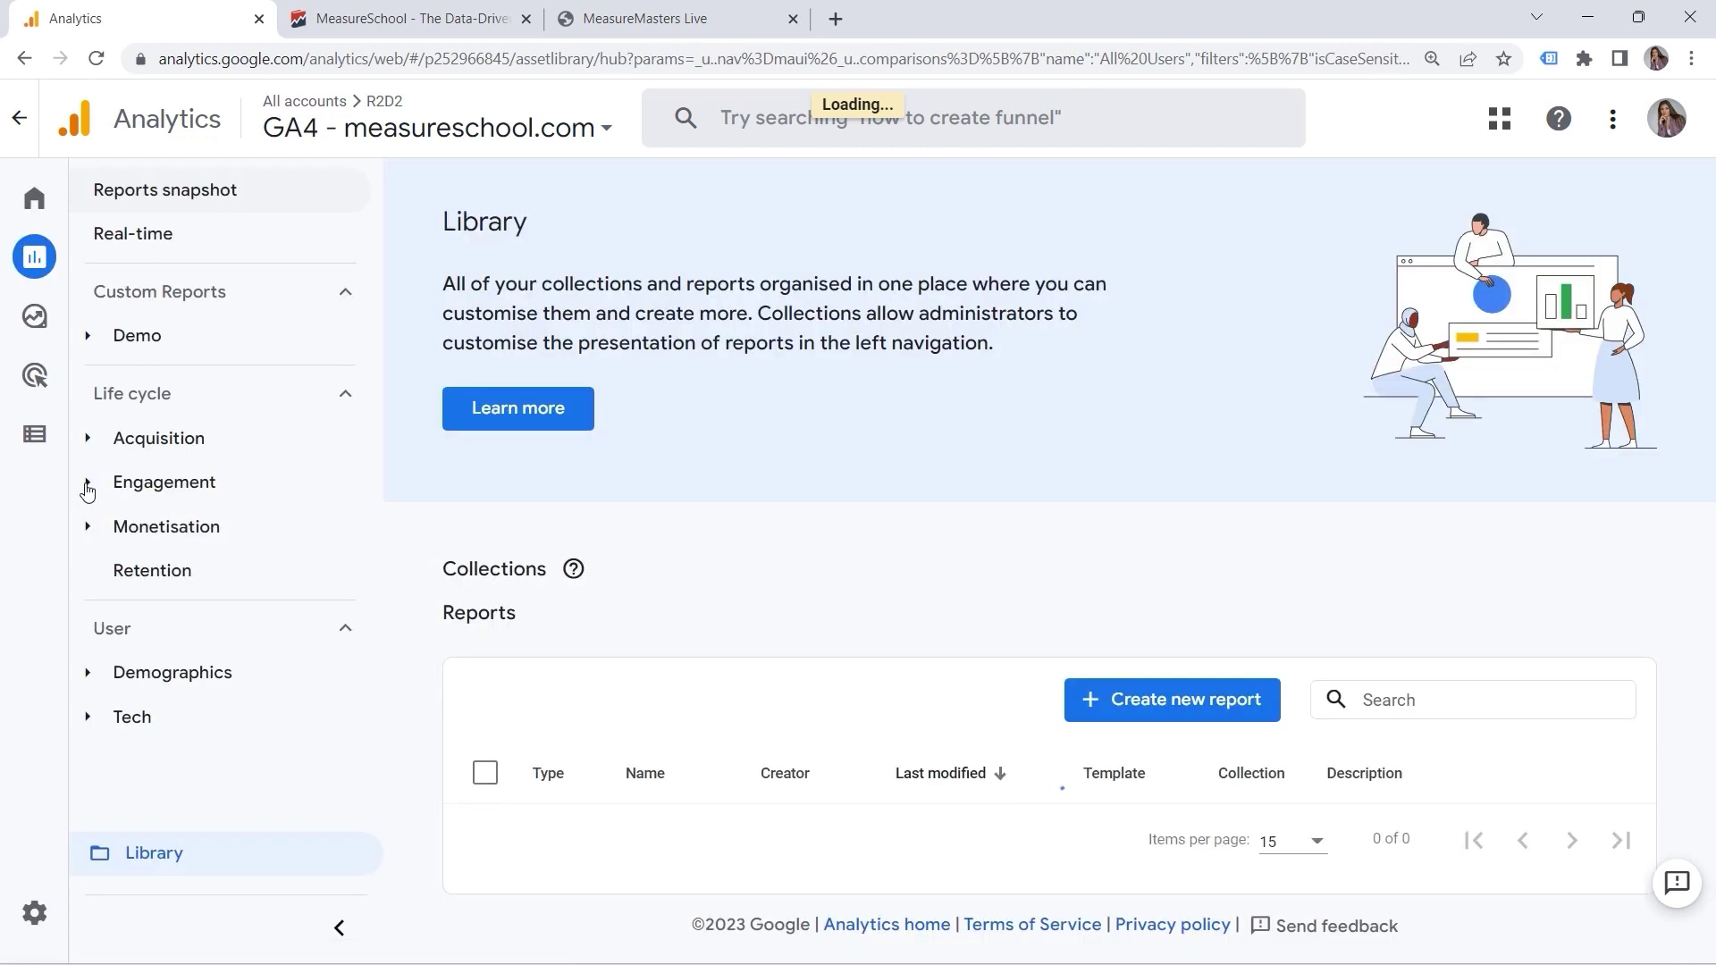
{"action": "left_click", "coordinate": [88, 483]}
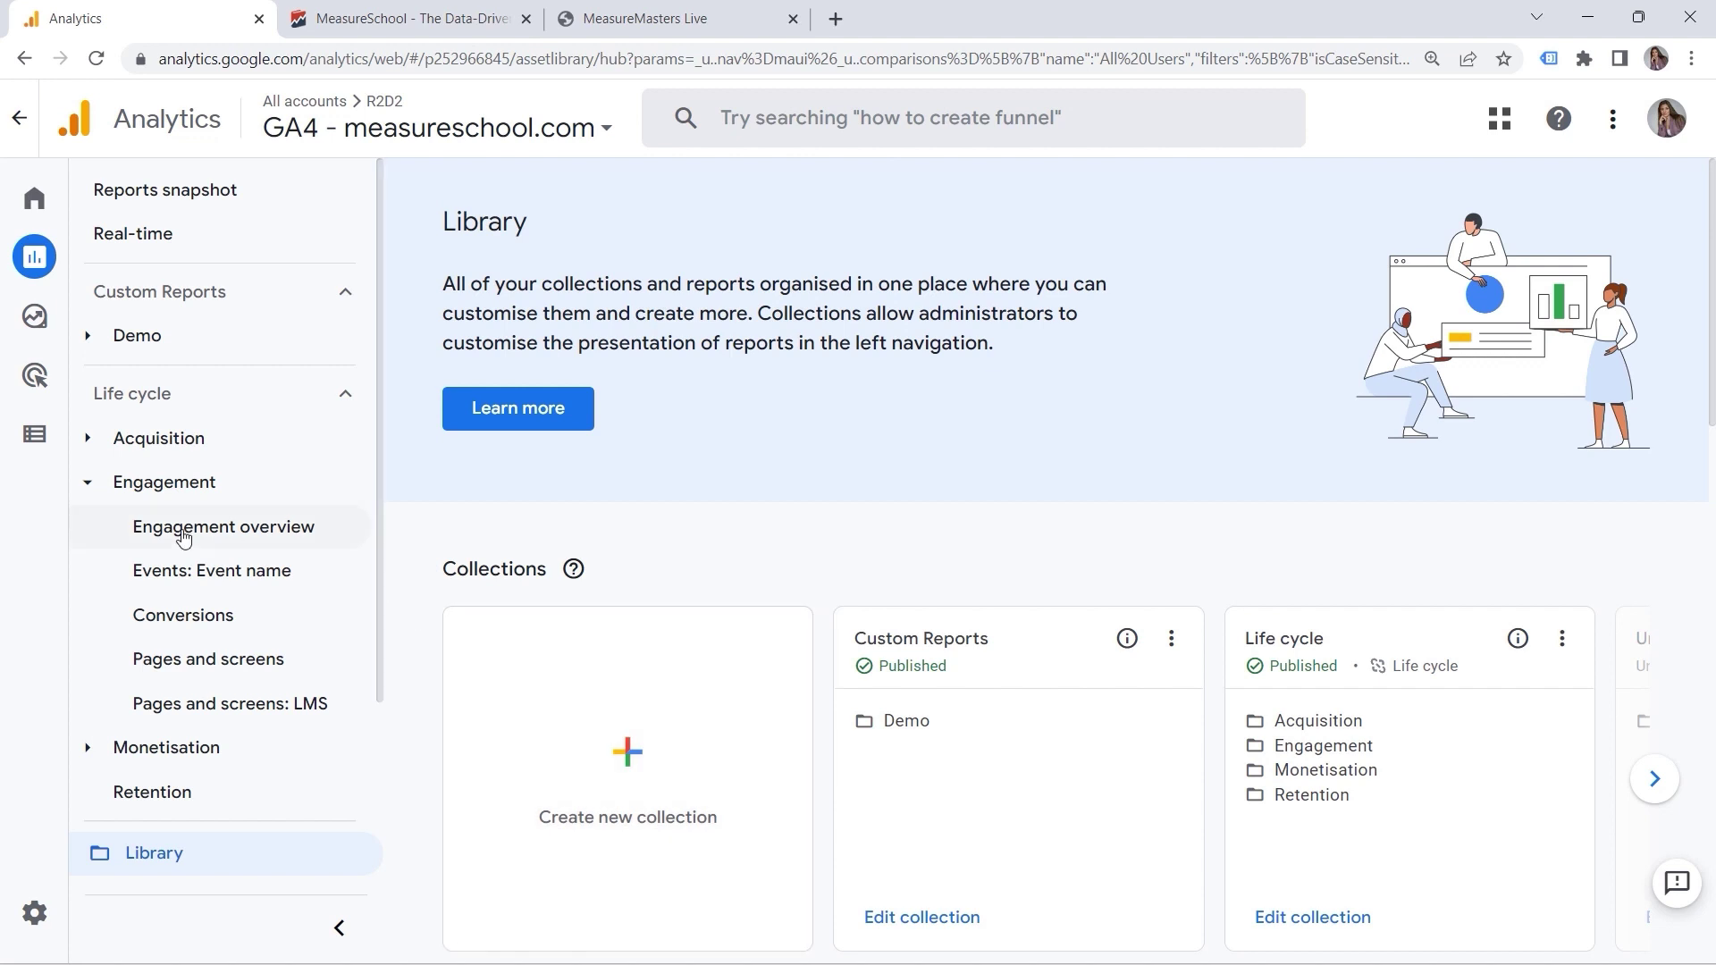
Go to the Explore section listing saved explorations
{"action": "mouse_move", "coordinate": [35, 316]}
{"action": "left_click", "coordinate": [67, 342]}
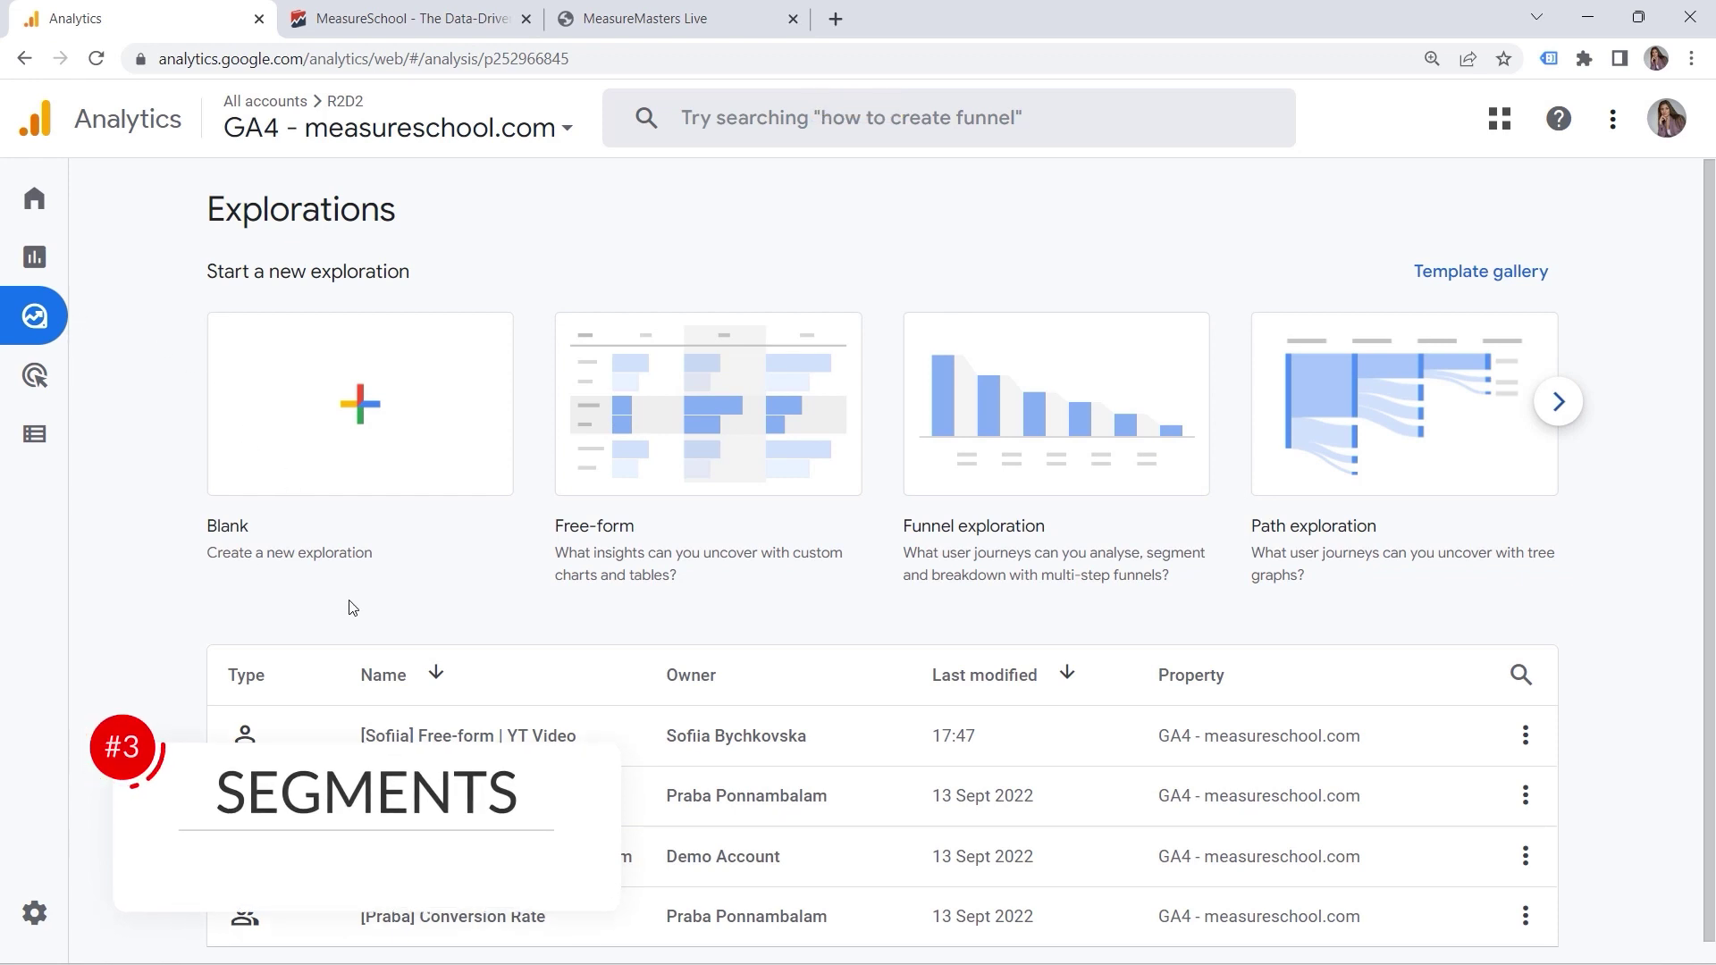
In the Free-form YT Video exploration, build an event segment with Hostname contains live.measure.school
{"action": "left_click", "coordinate": [444, 742]}
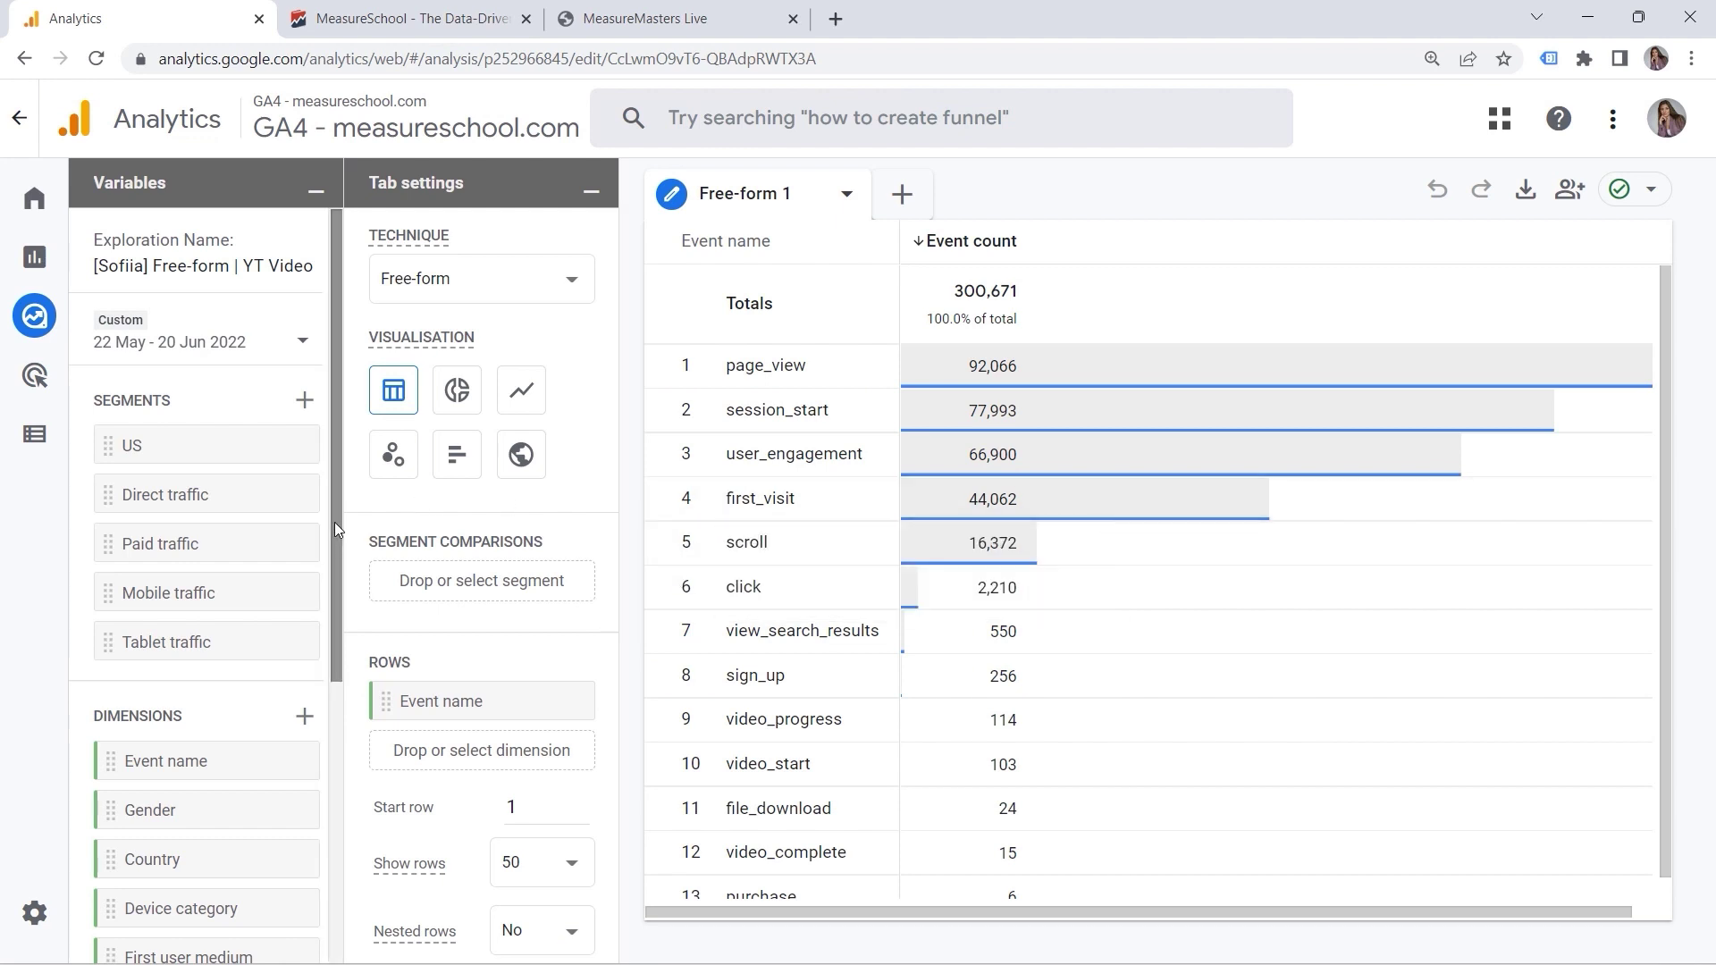
{"action": "left_click", "coordinate": [304, 405]}
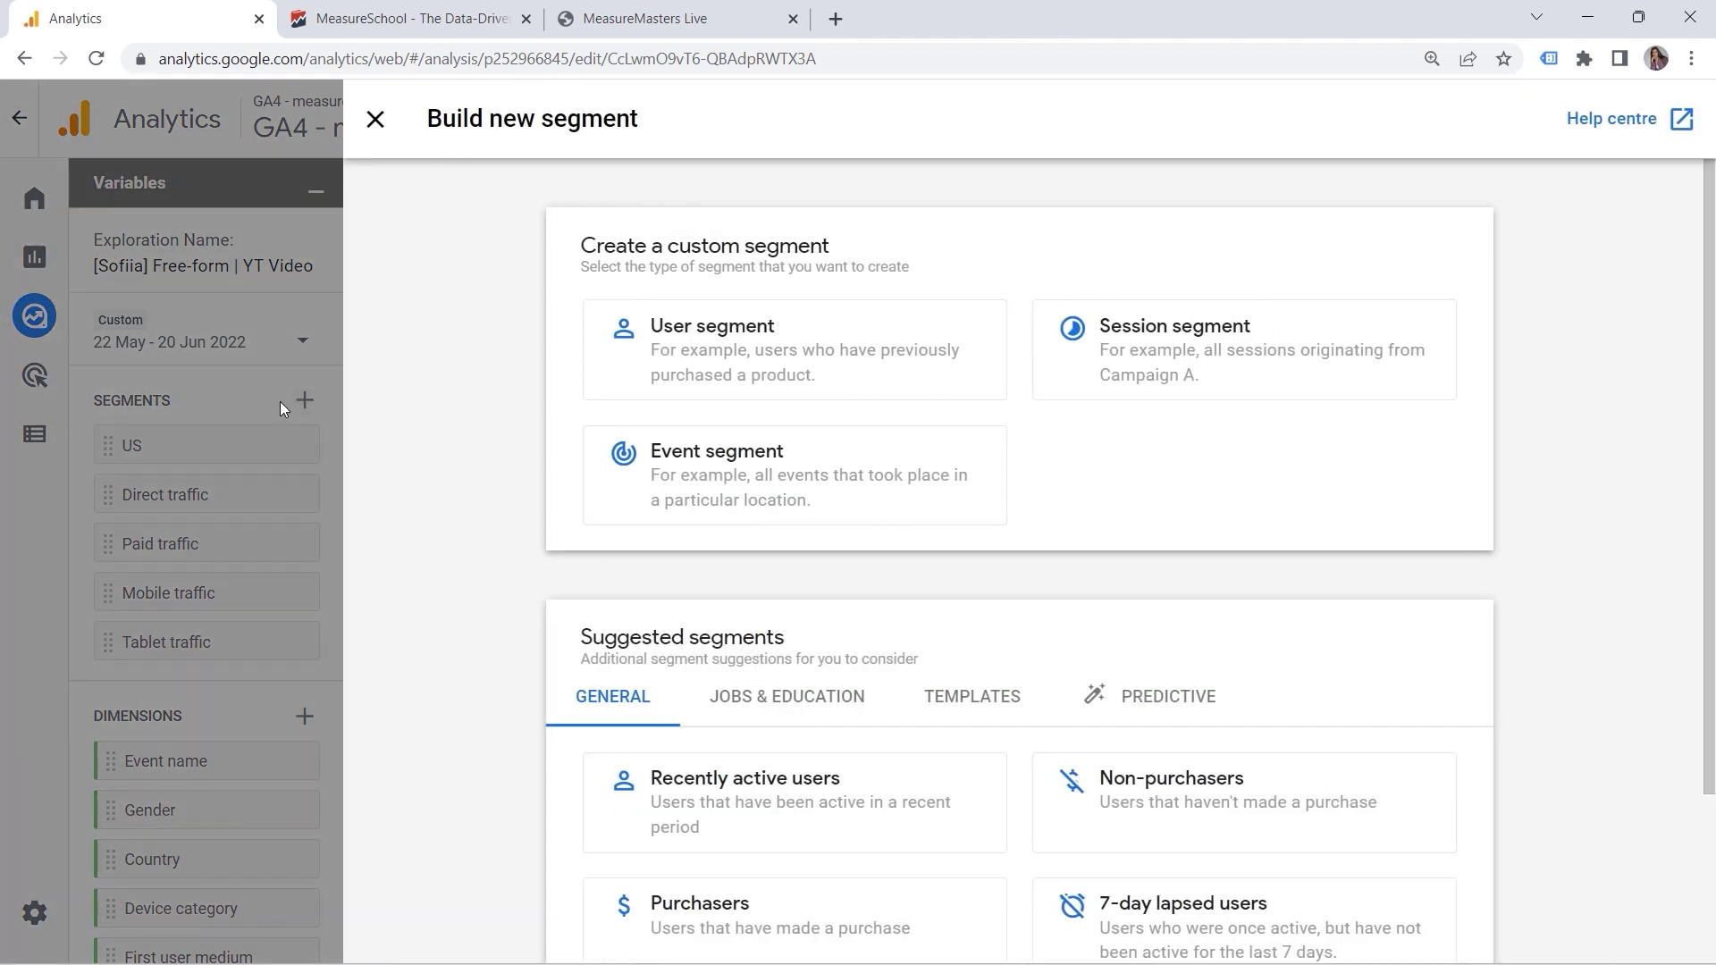
{"action": "left_click", "coordinate": [678, 494]}
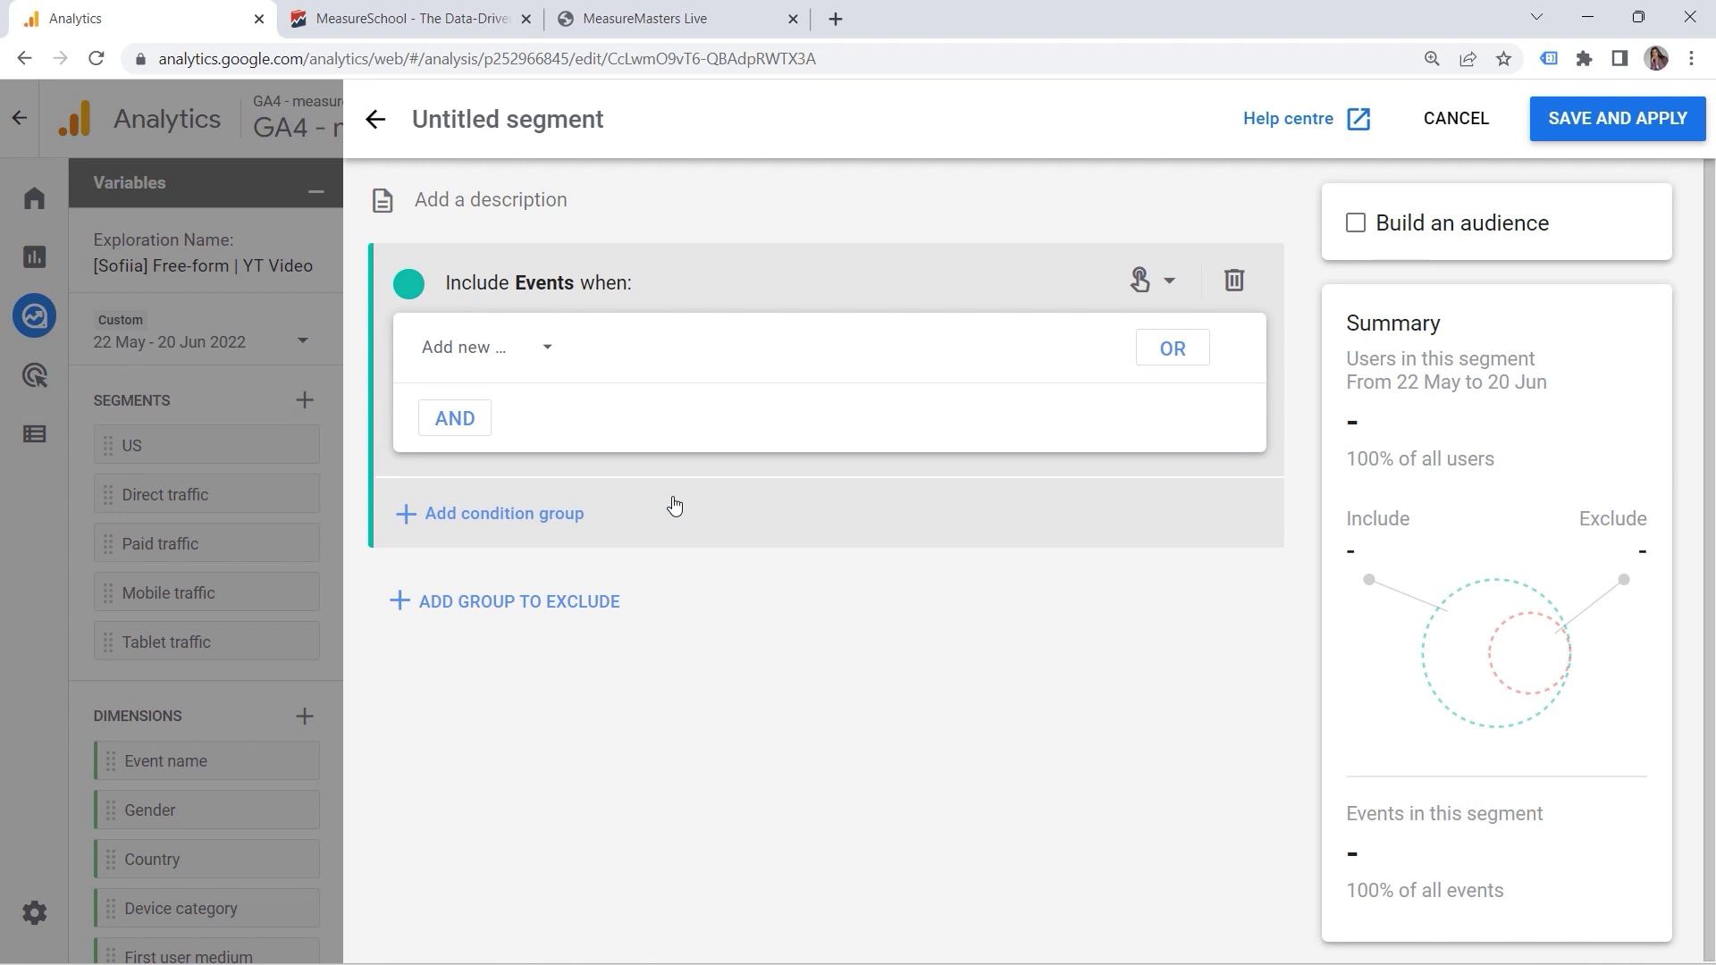
{"action": "left_click", "coordinate": [500, 343]}
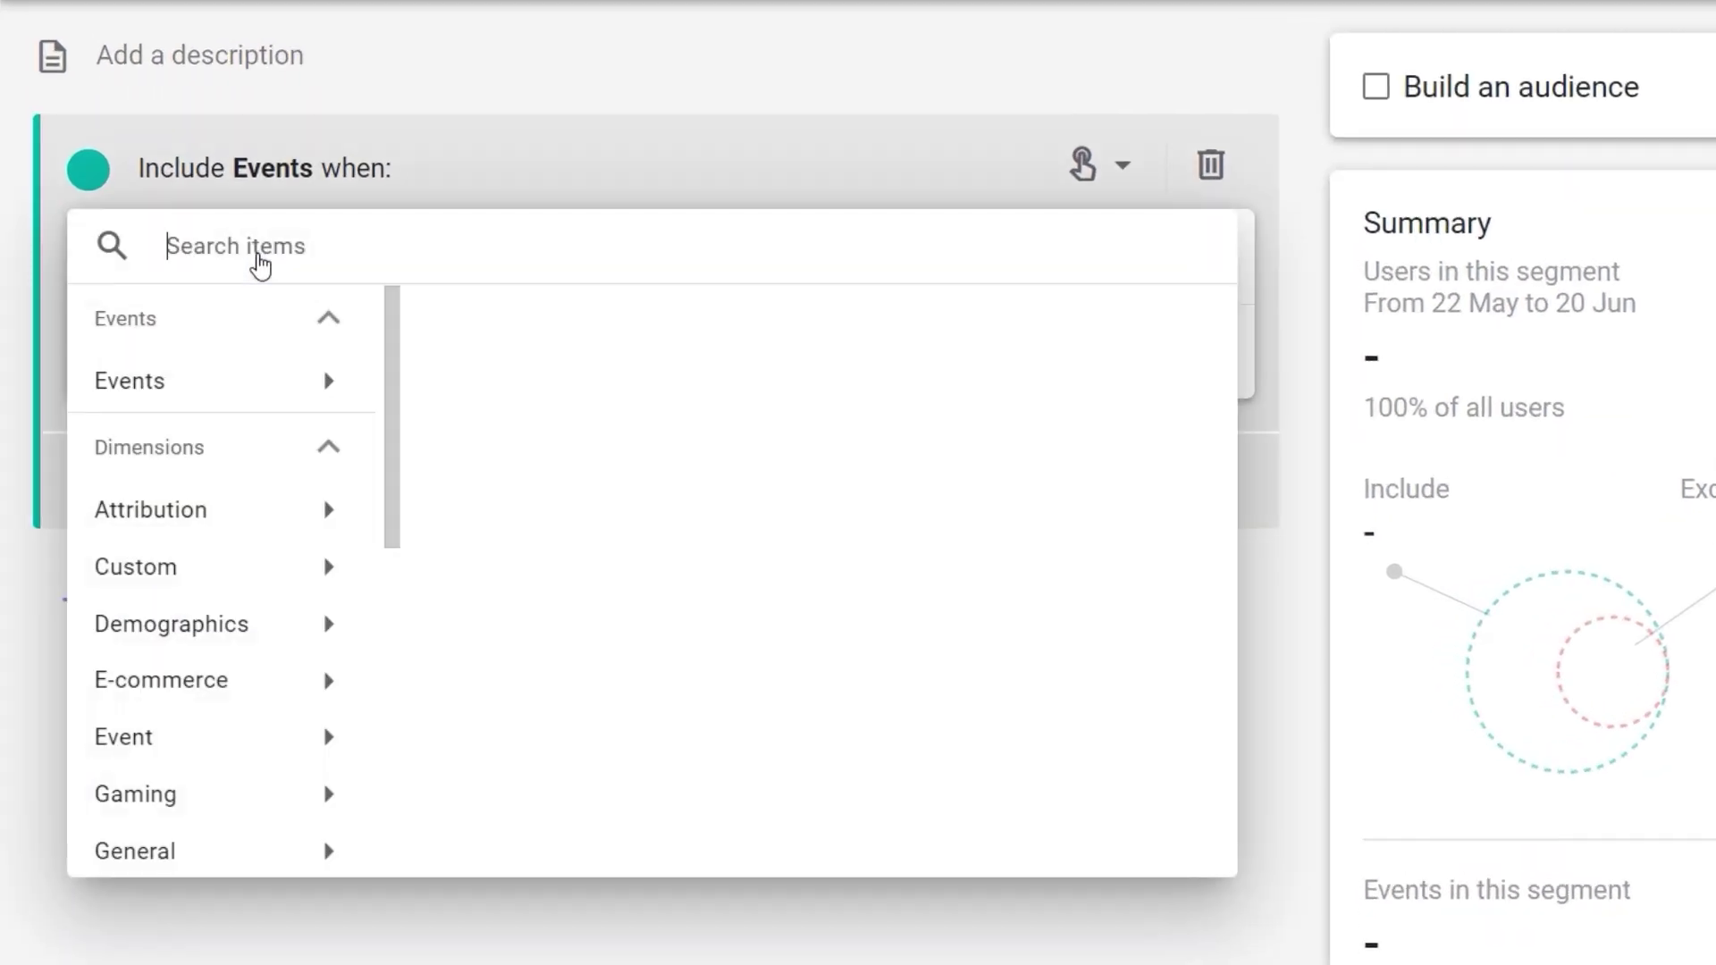
{"action": "type", "text": "hos"}
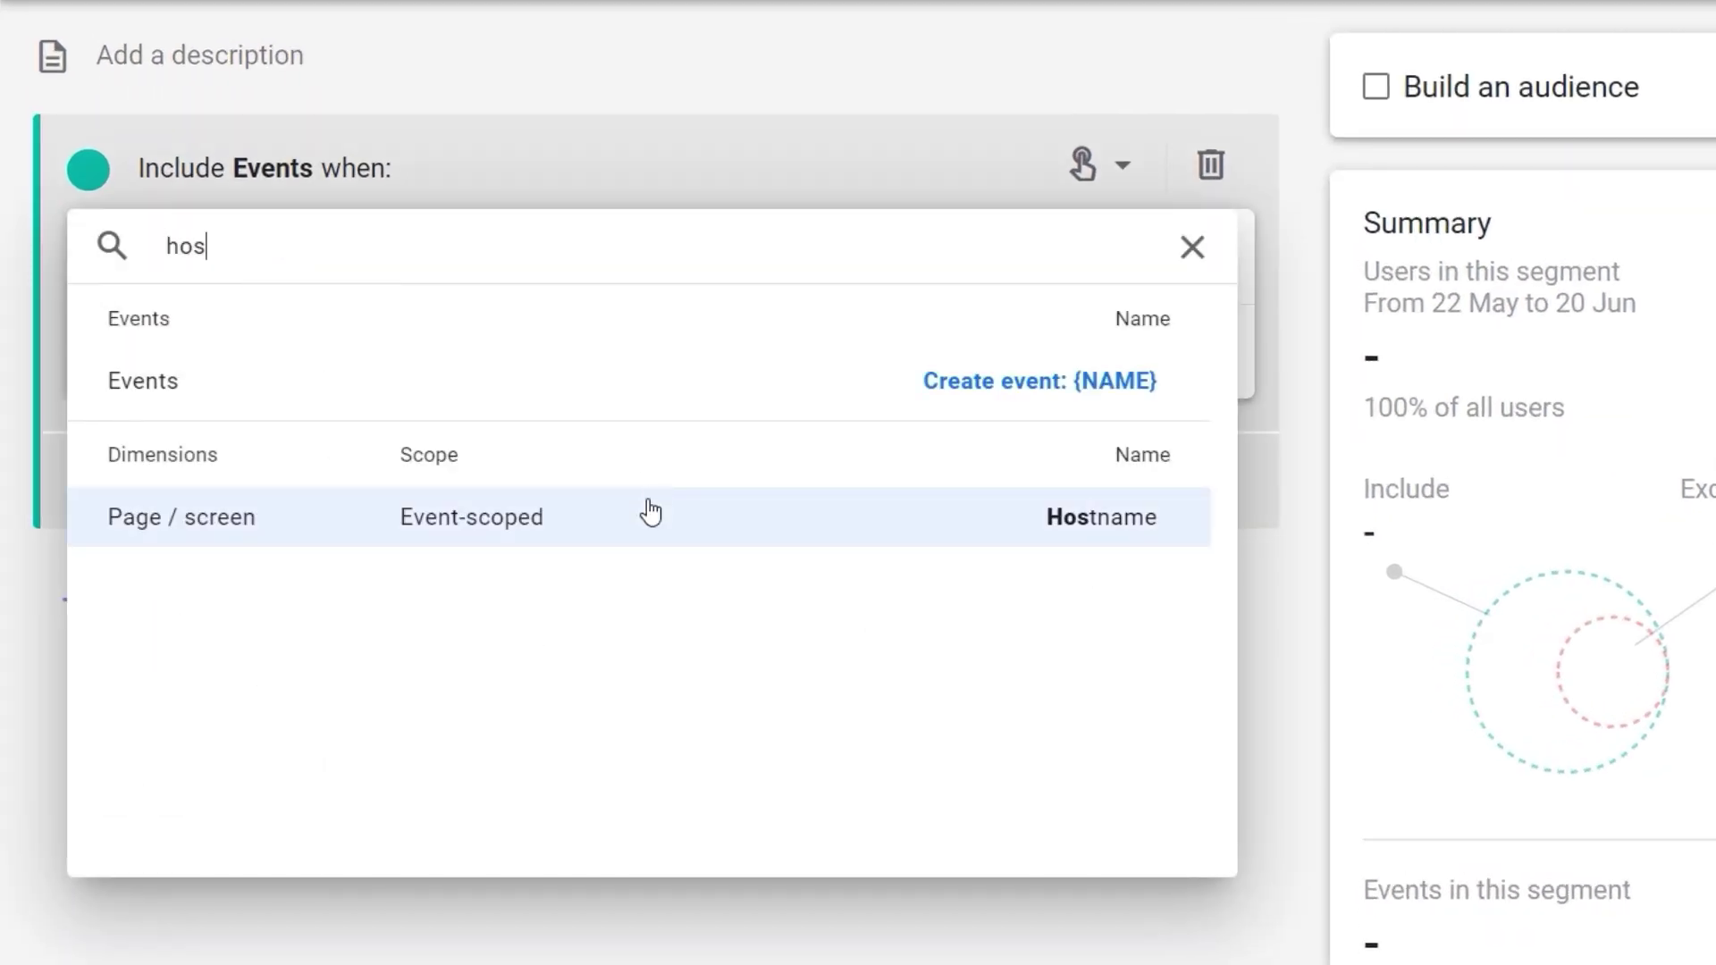
{"action": "left_click", "coordinate": [649, 511]}
{"action": "left_click", "coordinate": [449, 262]}
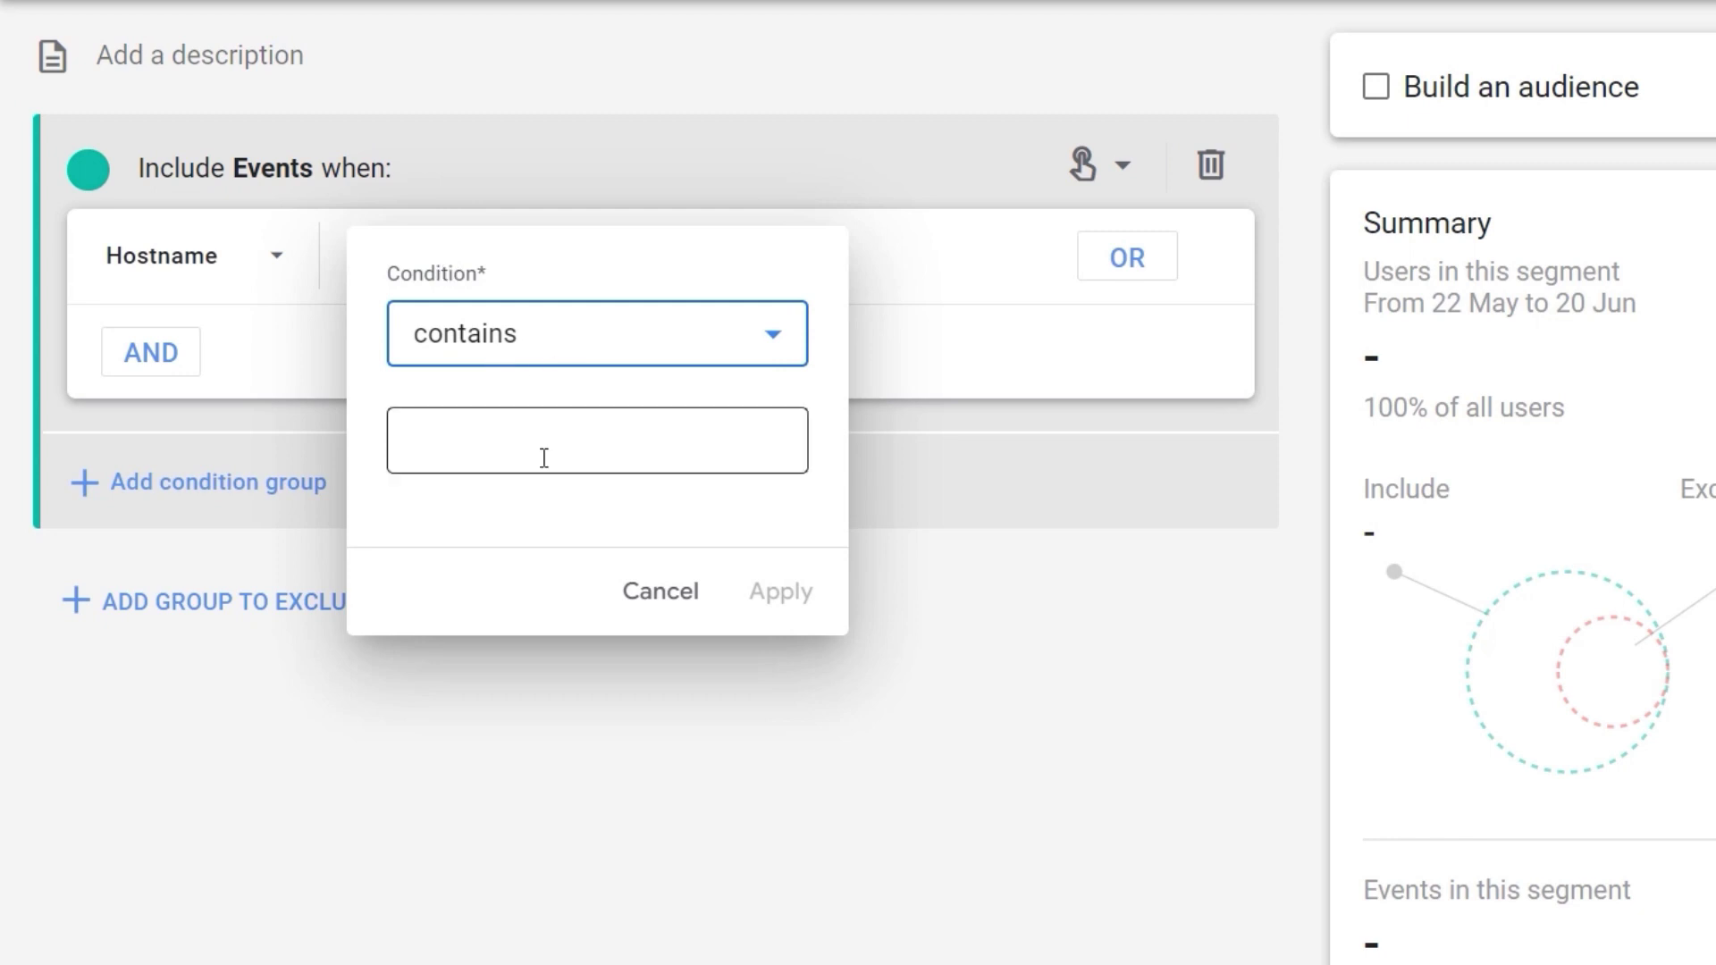
{"action": "left_click", "coordinate": [543, 456]}
{"action": "left_click", "coordinate": [565, 837]}
{"action": "type", "text": "live.measure.school"}
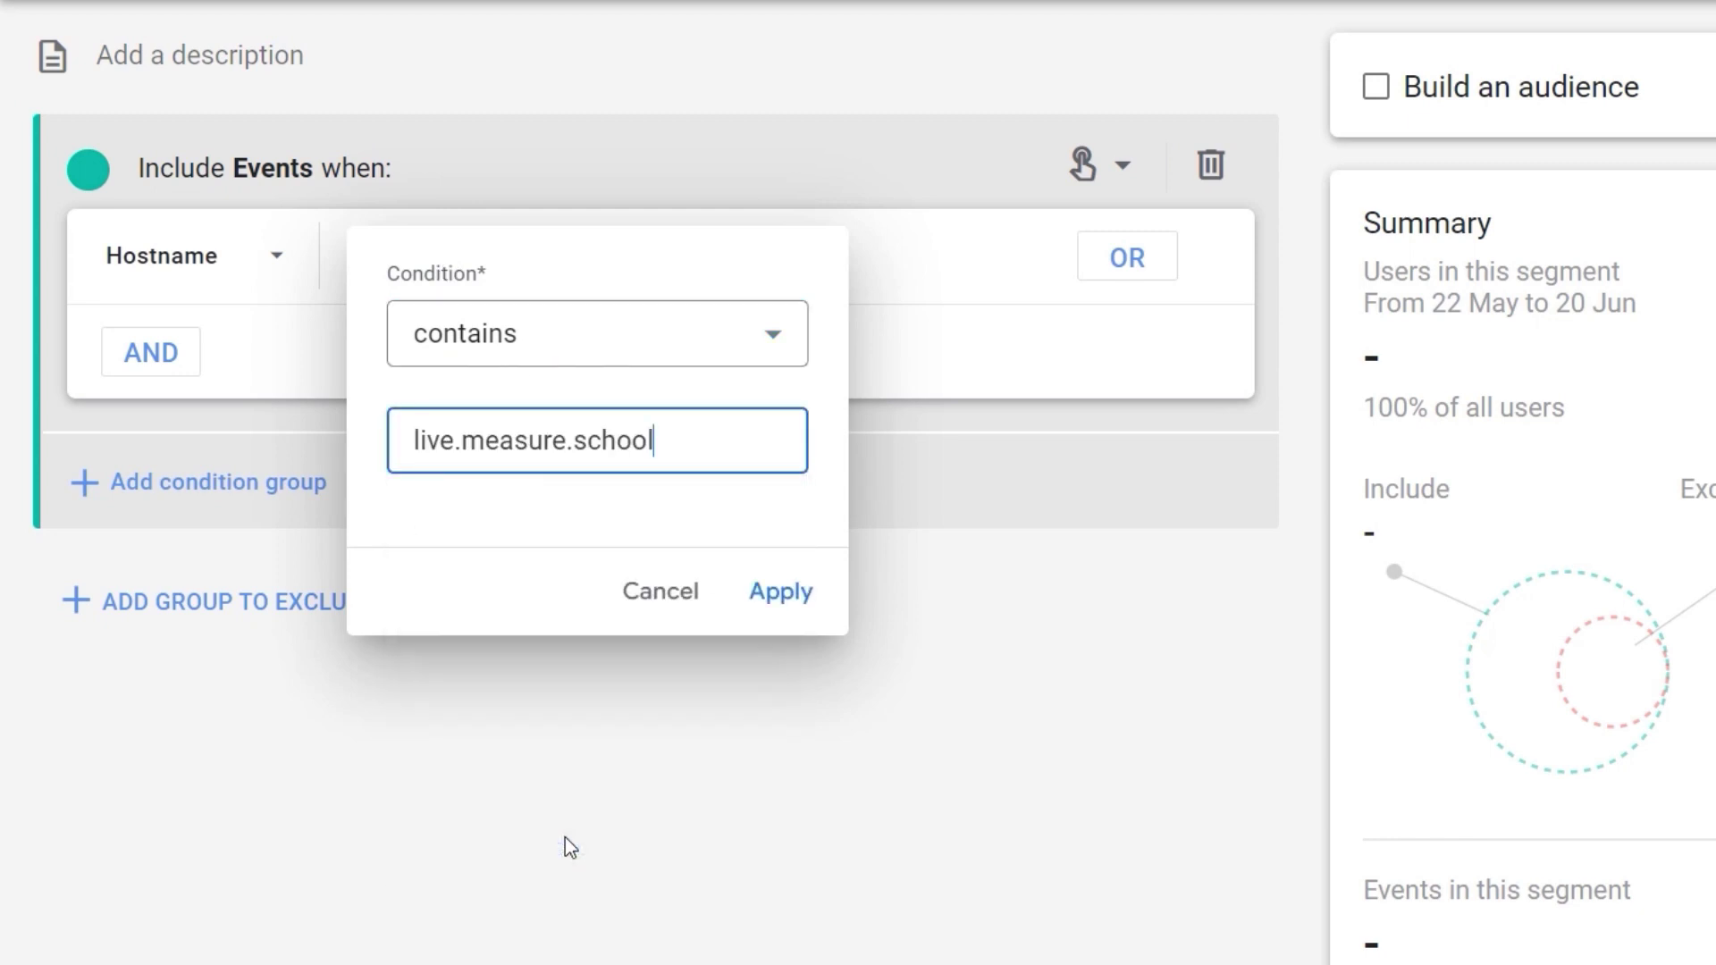
{"action": "left_click", "coordinate": [784, 610]}
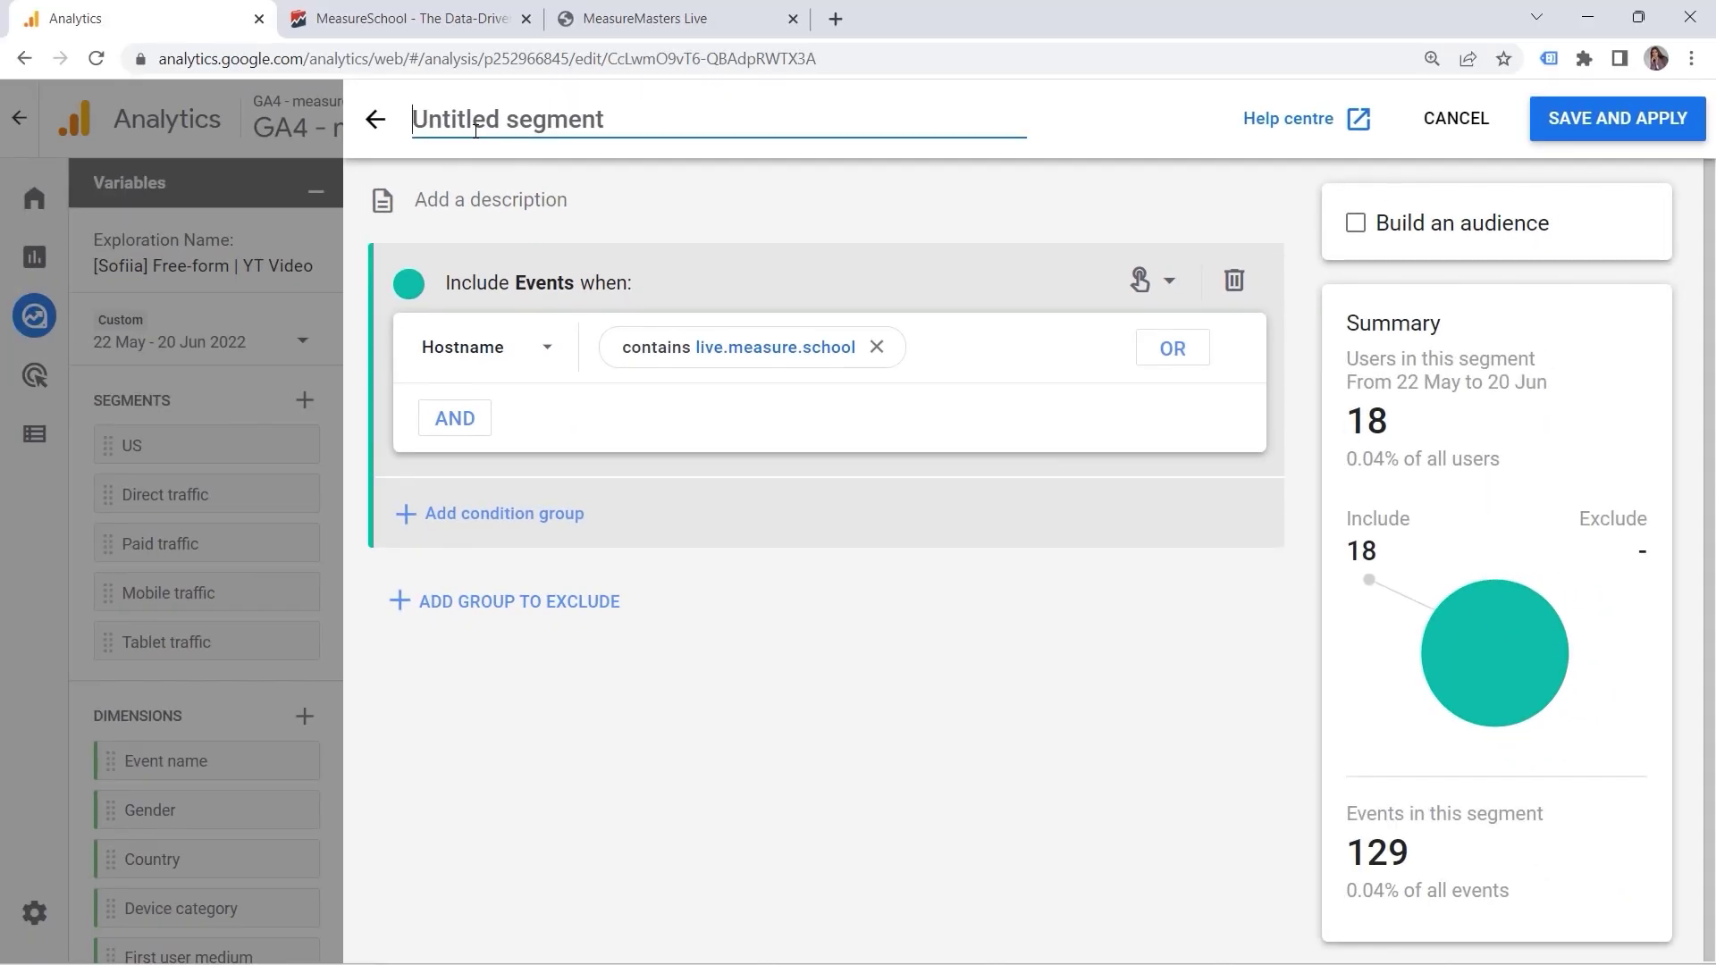
{"action": "type", "text": "M"}
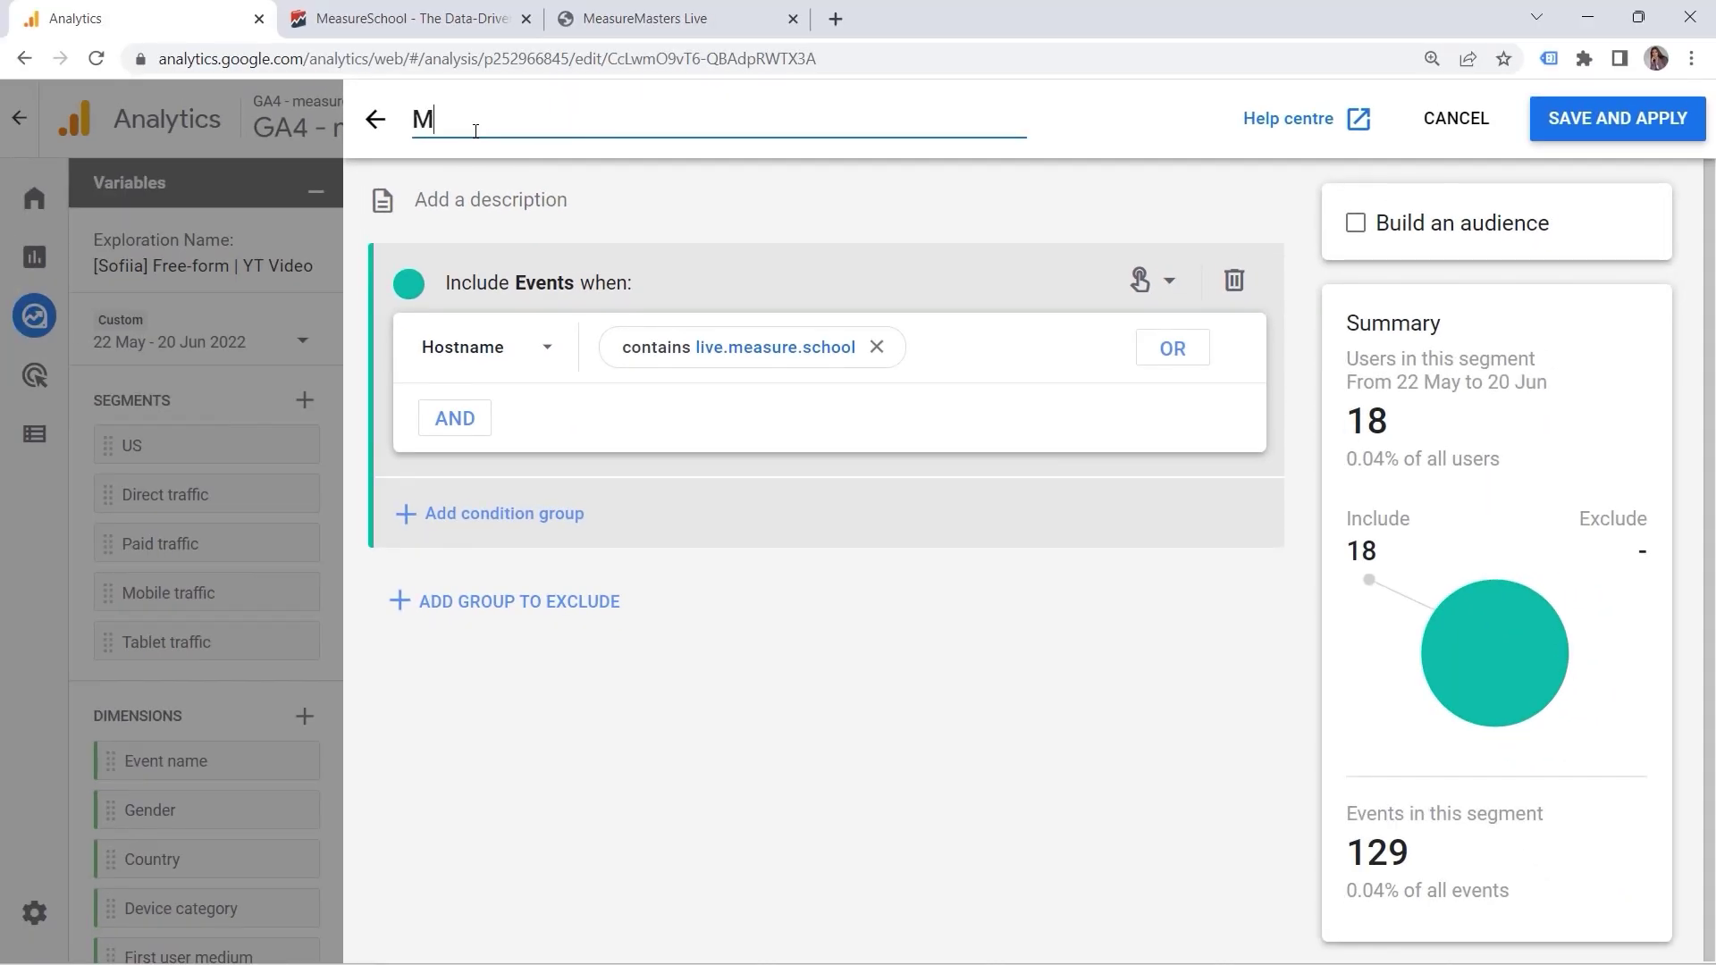
Name the segment LMS, then save and apply it
{"action": "key", "text": "BackSpace"}
{"action": "type", "text": "LMS"}
{"action": "left_click", "coordinate": [1542, 119]}
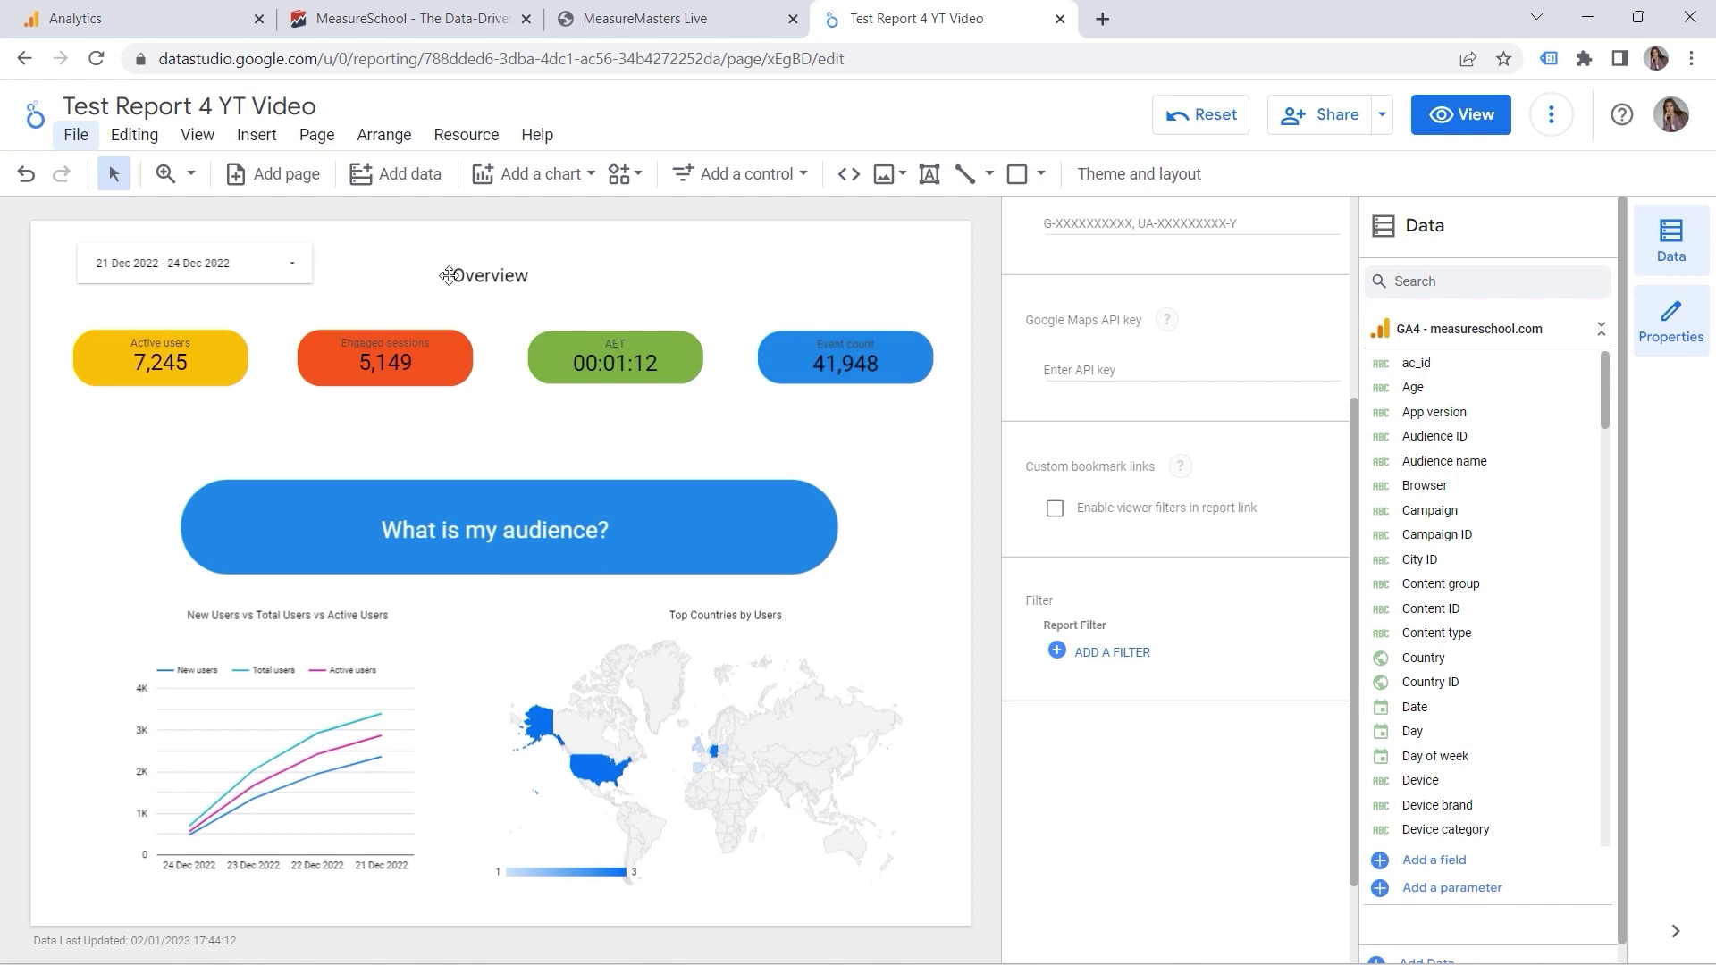
From Report settings start creating a report-level filter named lms
{"action": "left_click", "coordinate": [77, 135]}
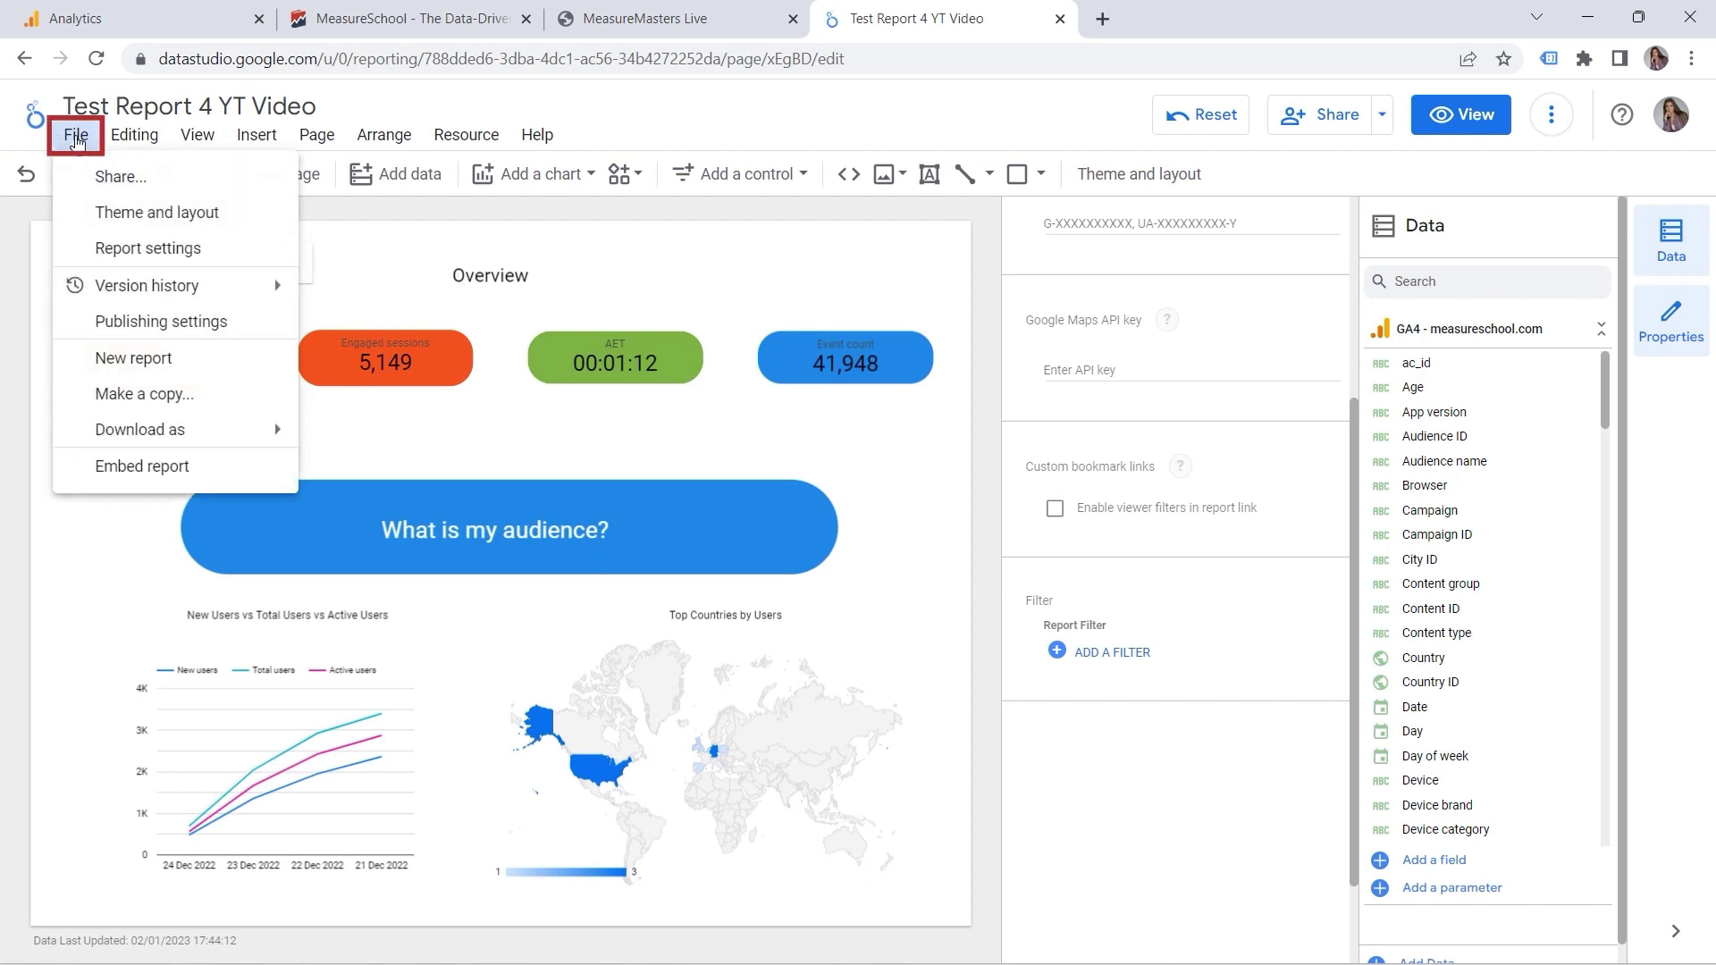
{"action": "left_click", "coordinate": [108, 249]}
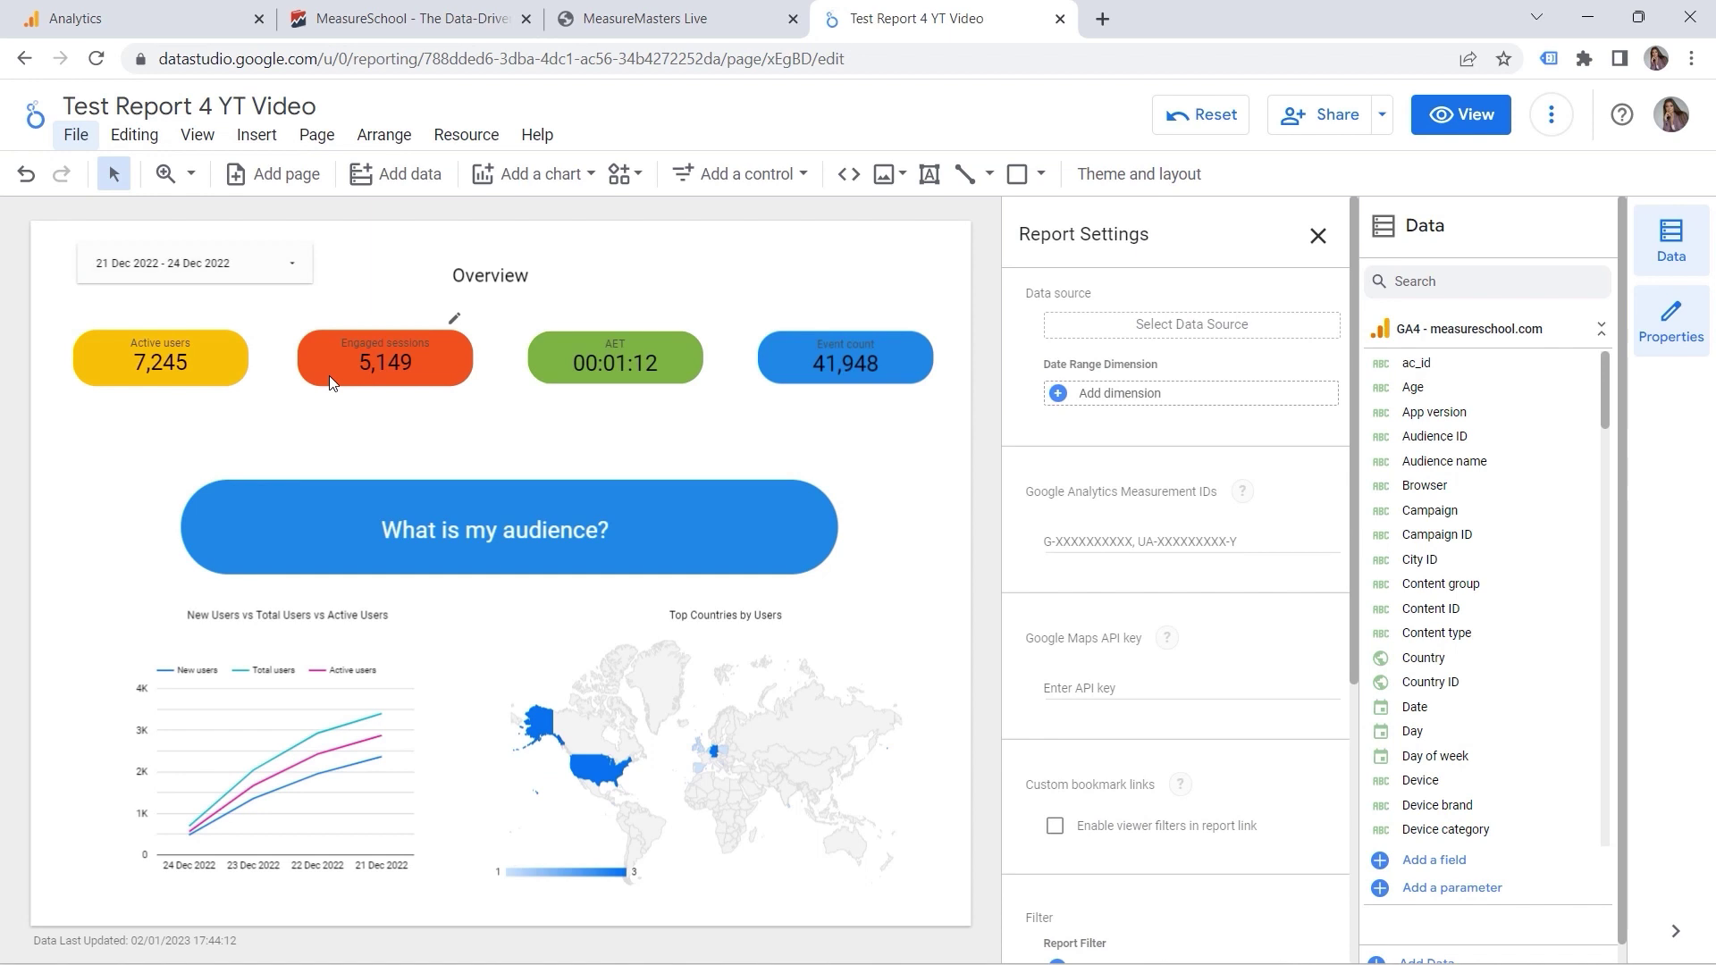
{"action": "scroll", "coordinate": [1110, 539], "scroll_direction": "down", "scroll_amount": 3}
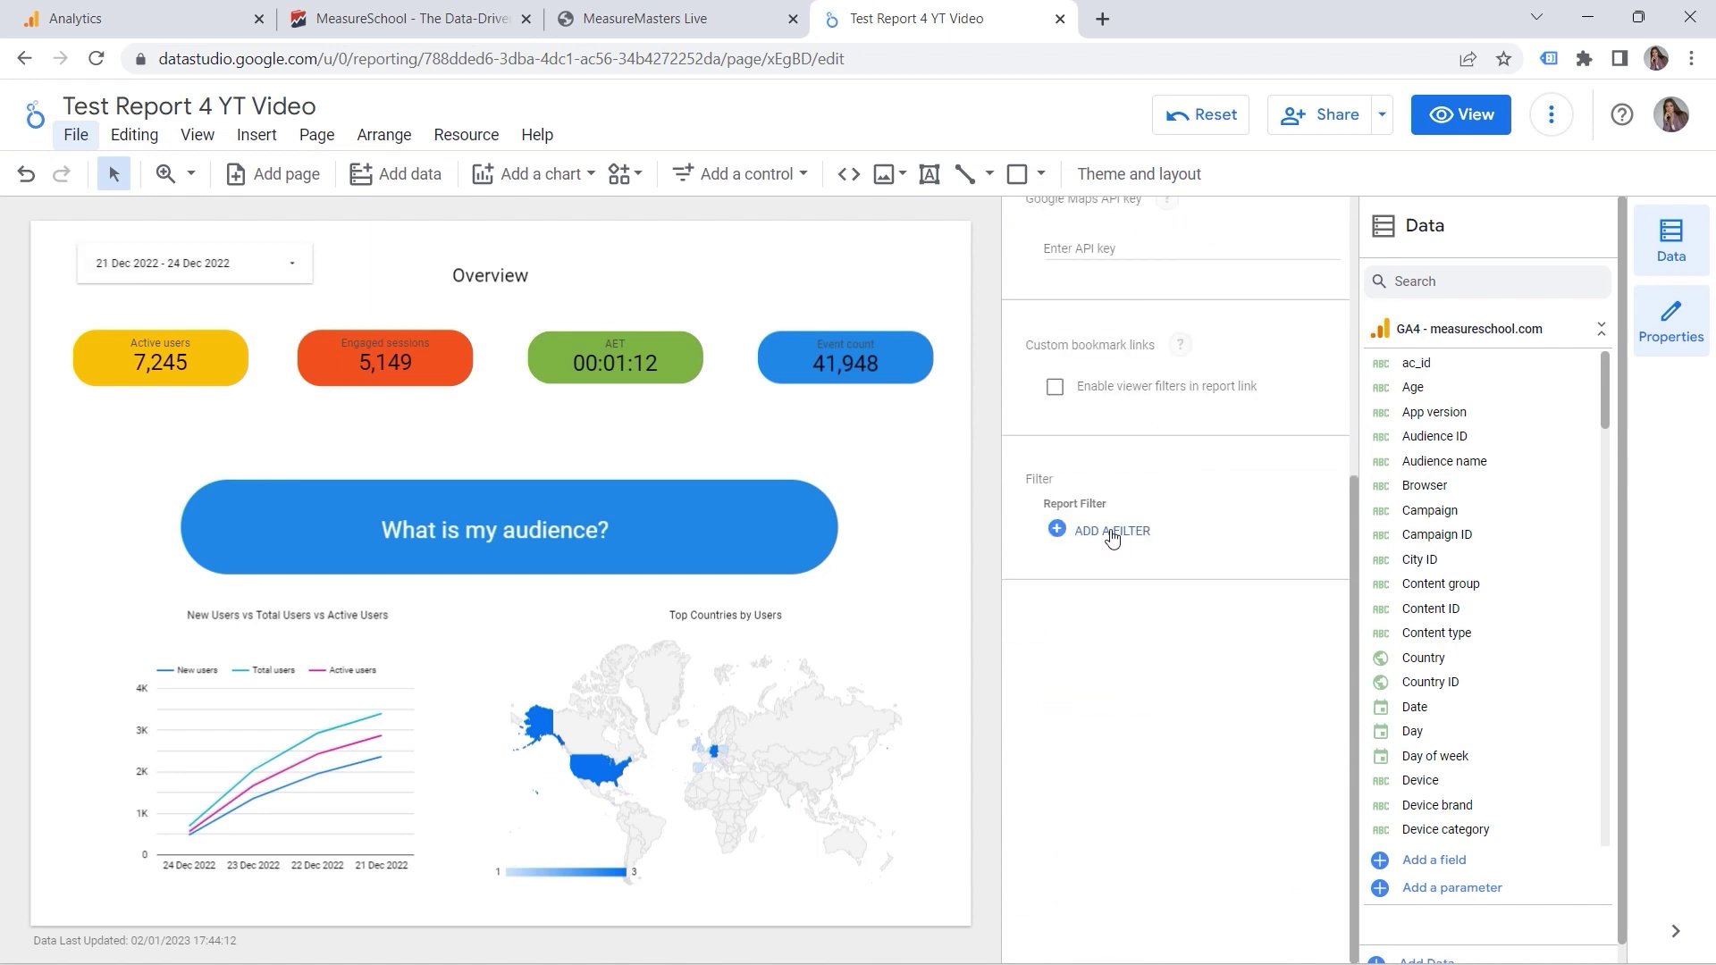
{"action": "left_click", "coordinate": [1111, 533]}
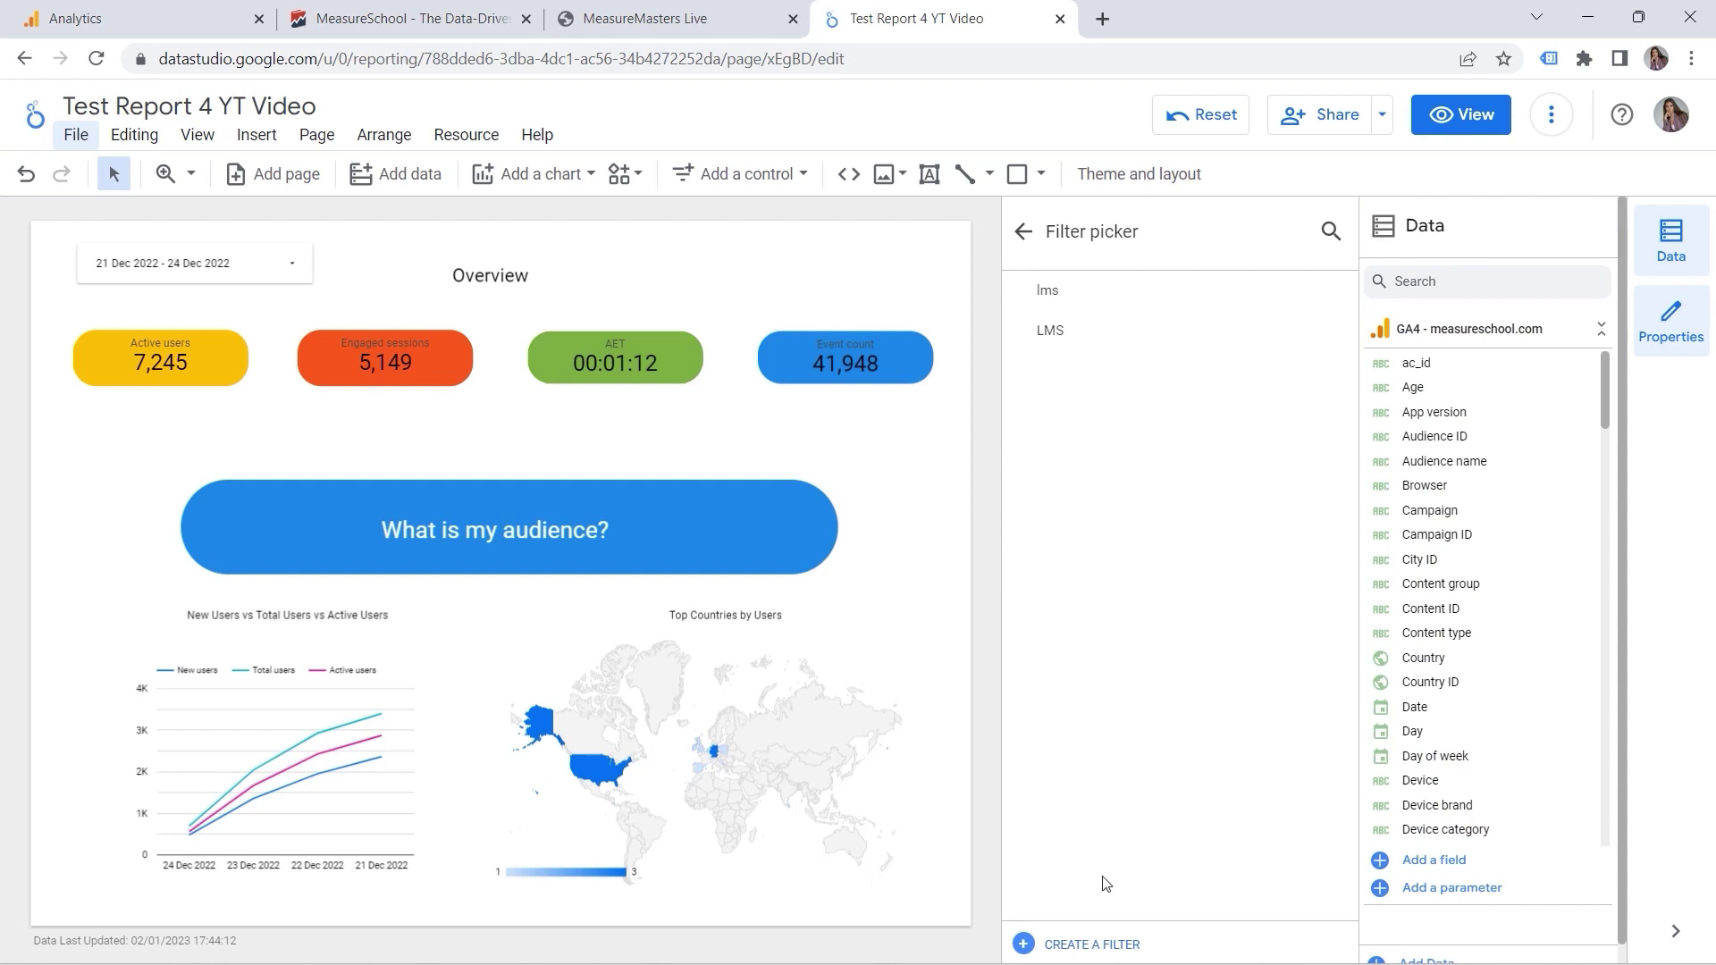
{"action": "left_click", "coordinate": [1093, 942]}
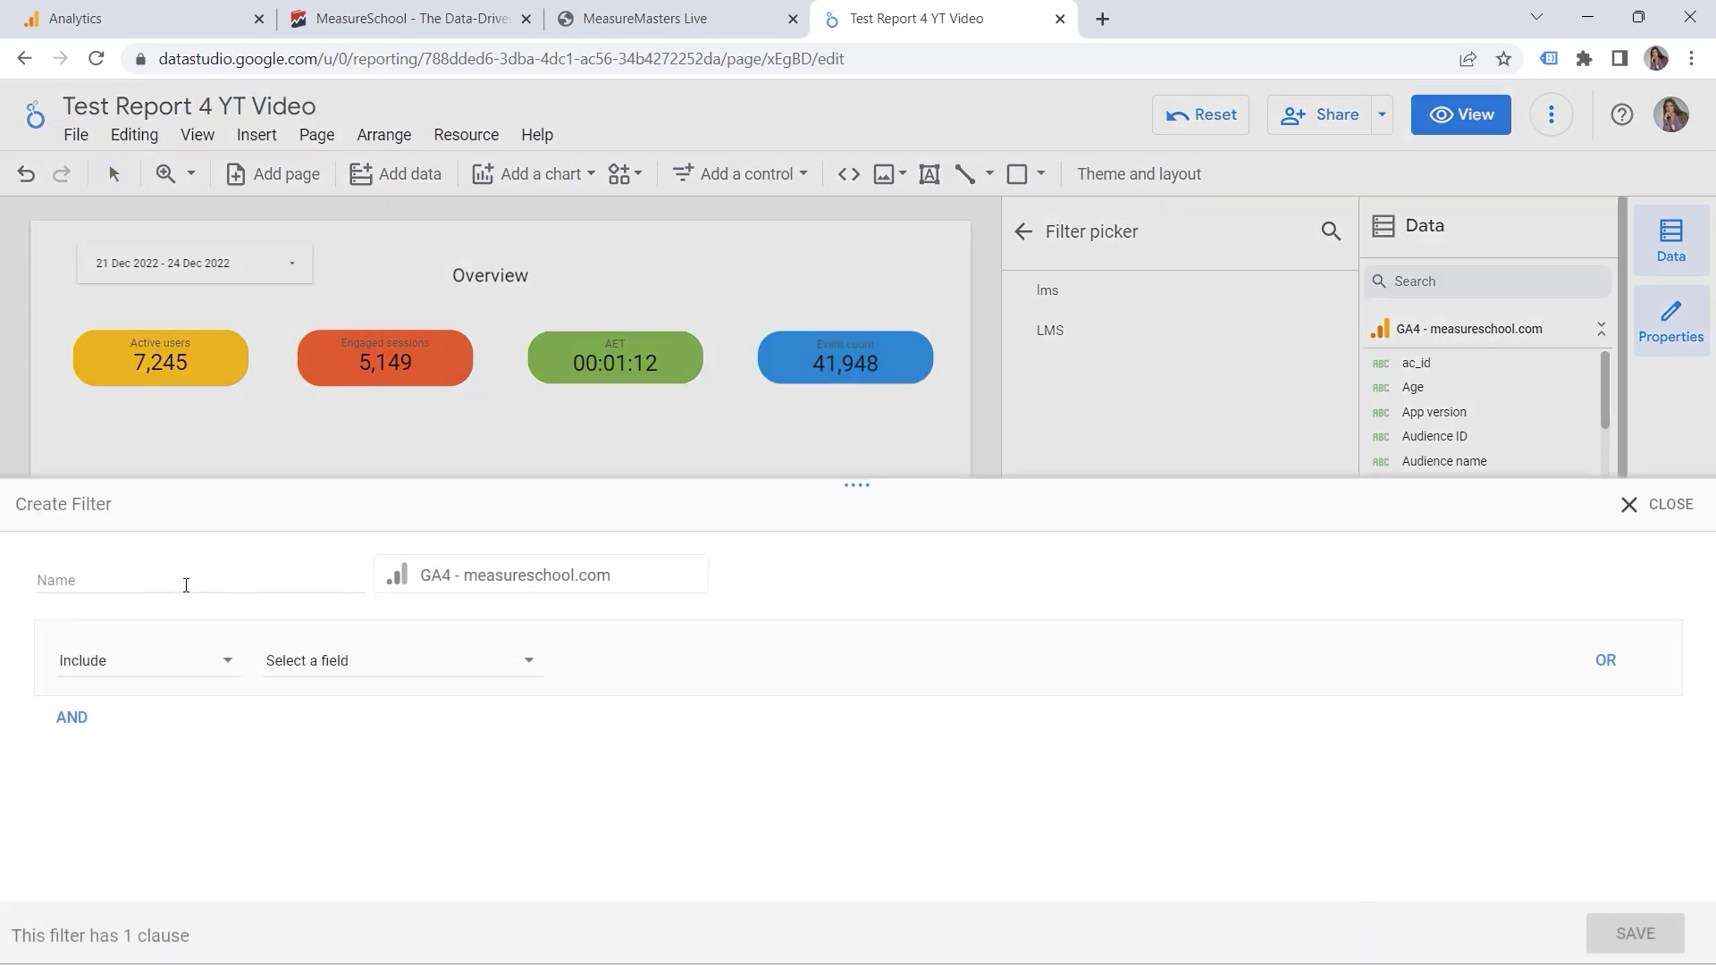
{"action": "left_click", "coordinate": [184, 586]}
{"action": "type", "text": "lms"}
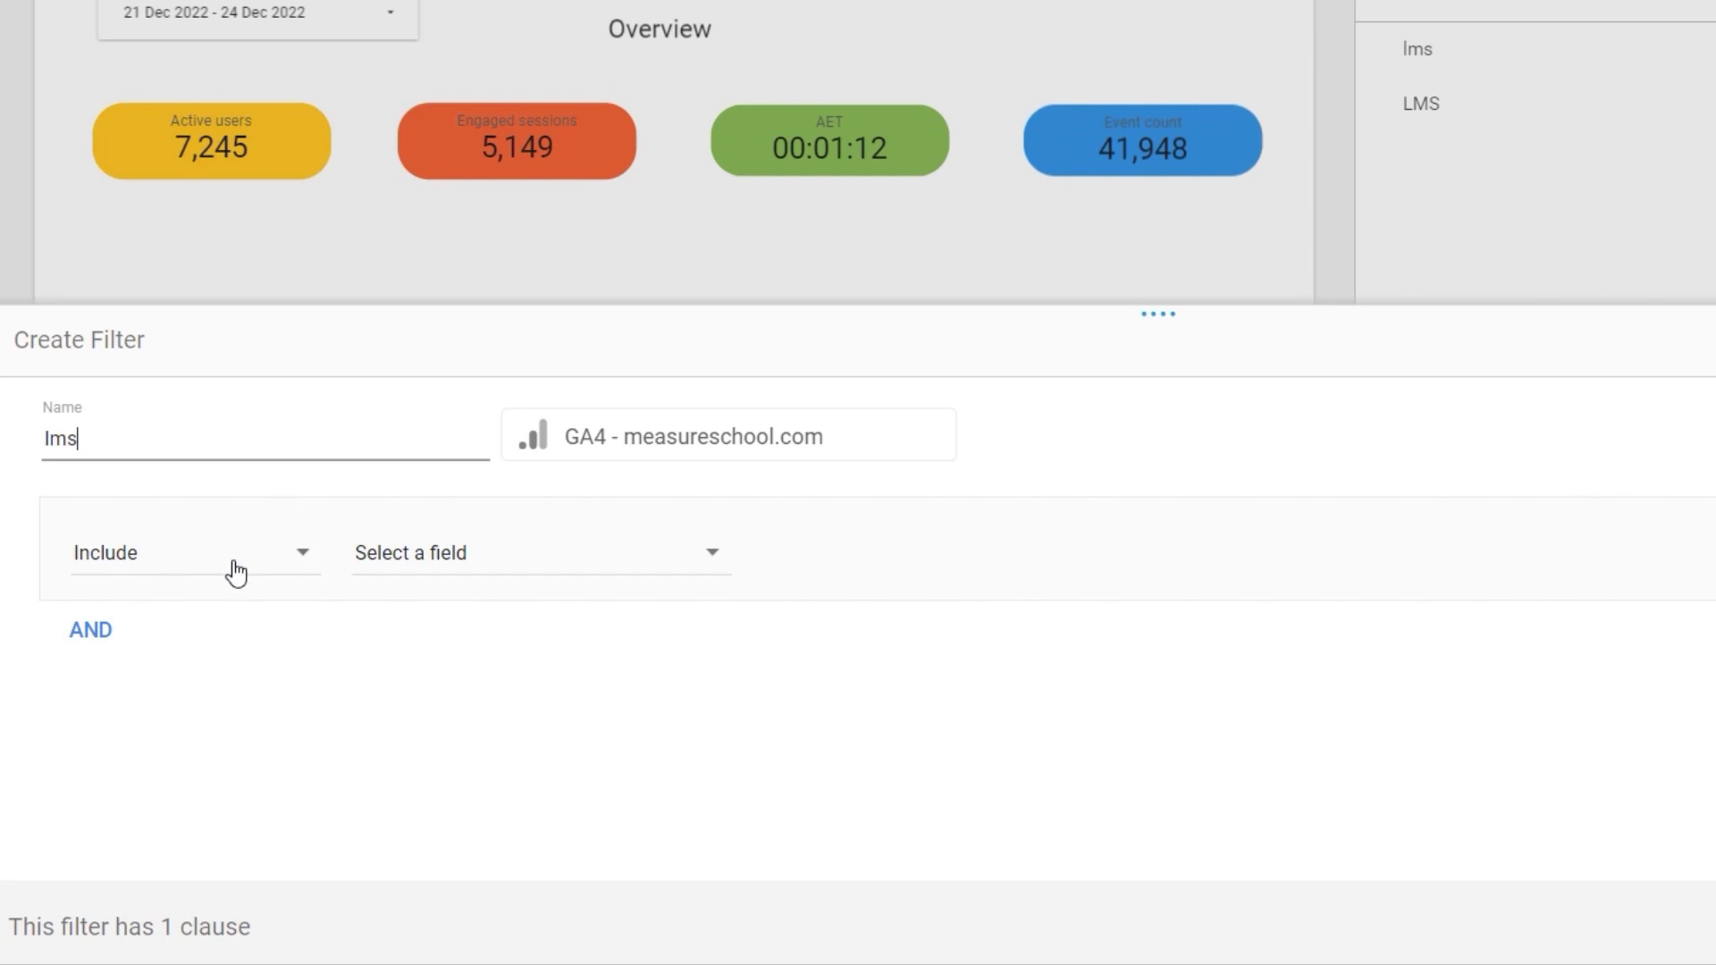
Set it to Include Hostname Equal to live.measure.school, save it, check the scorecards, then remove it
{"action": "left_click", "coordinate": [470, 563]}
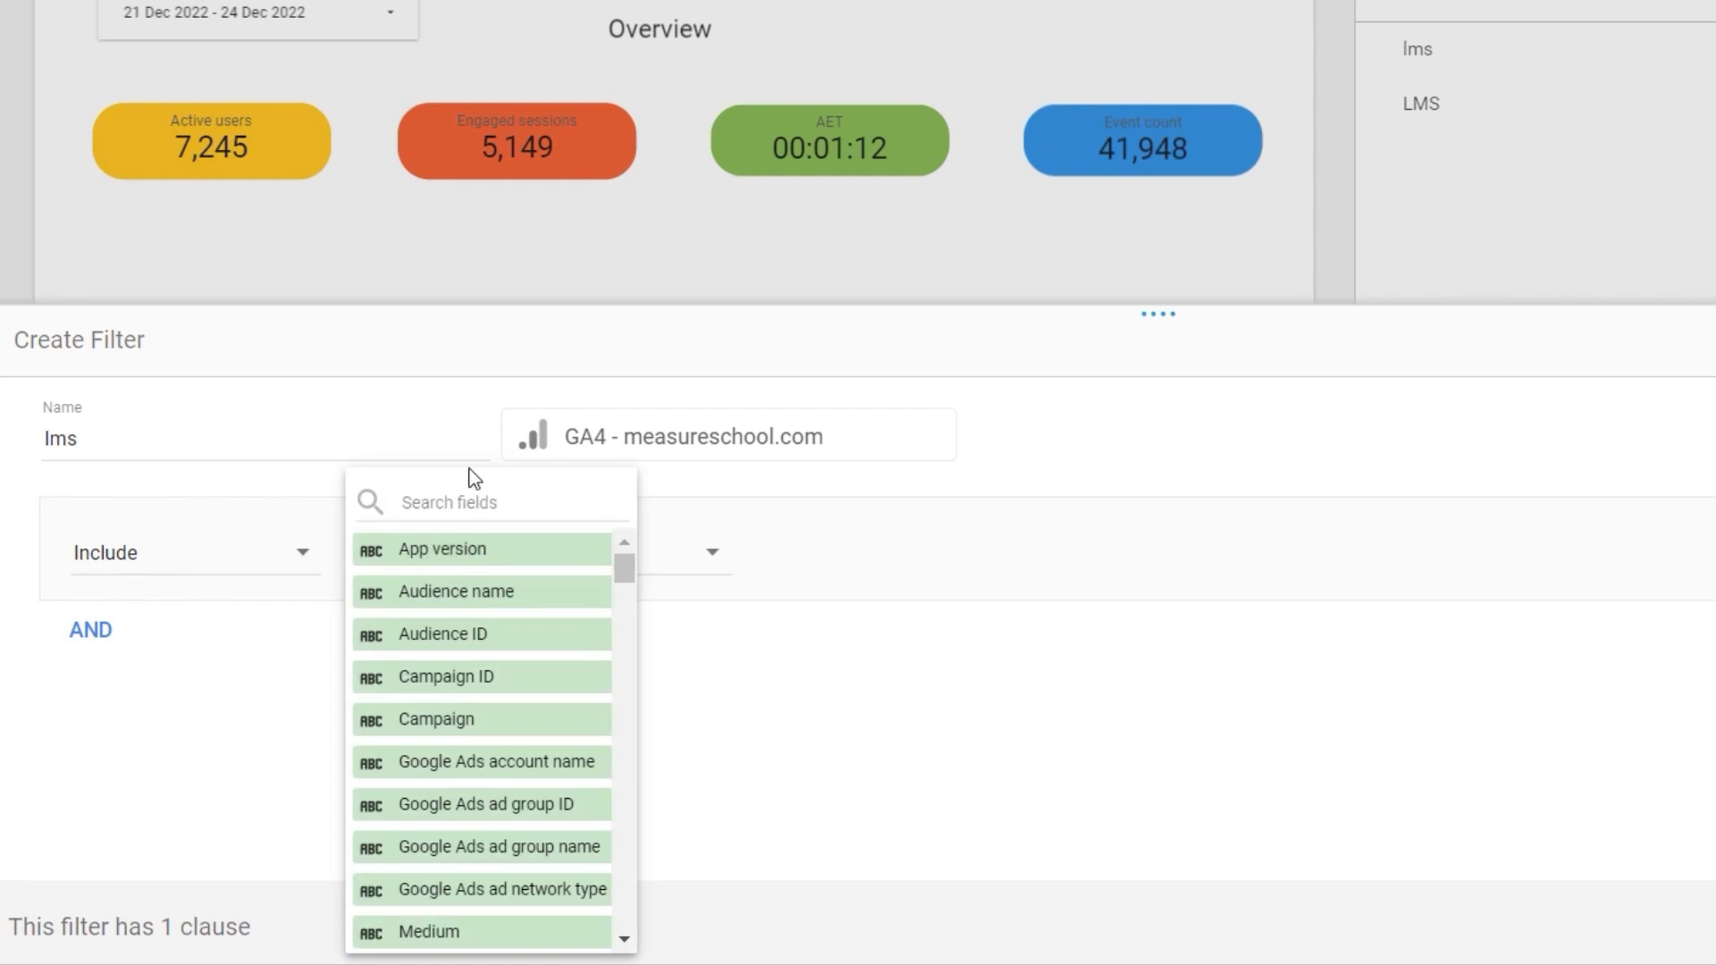
{"action": "left_click", "coordinate": [443, 505]}
{"action": "type", "text": "host"}
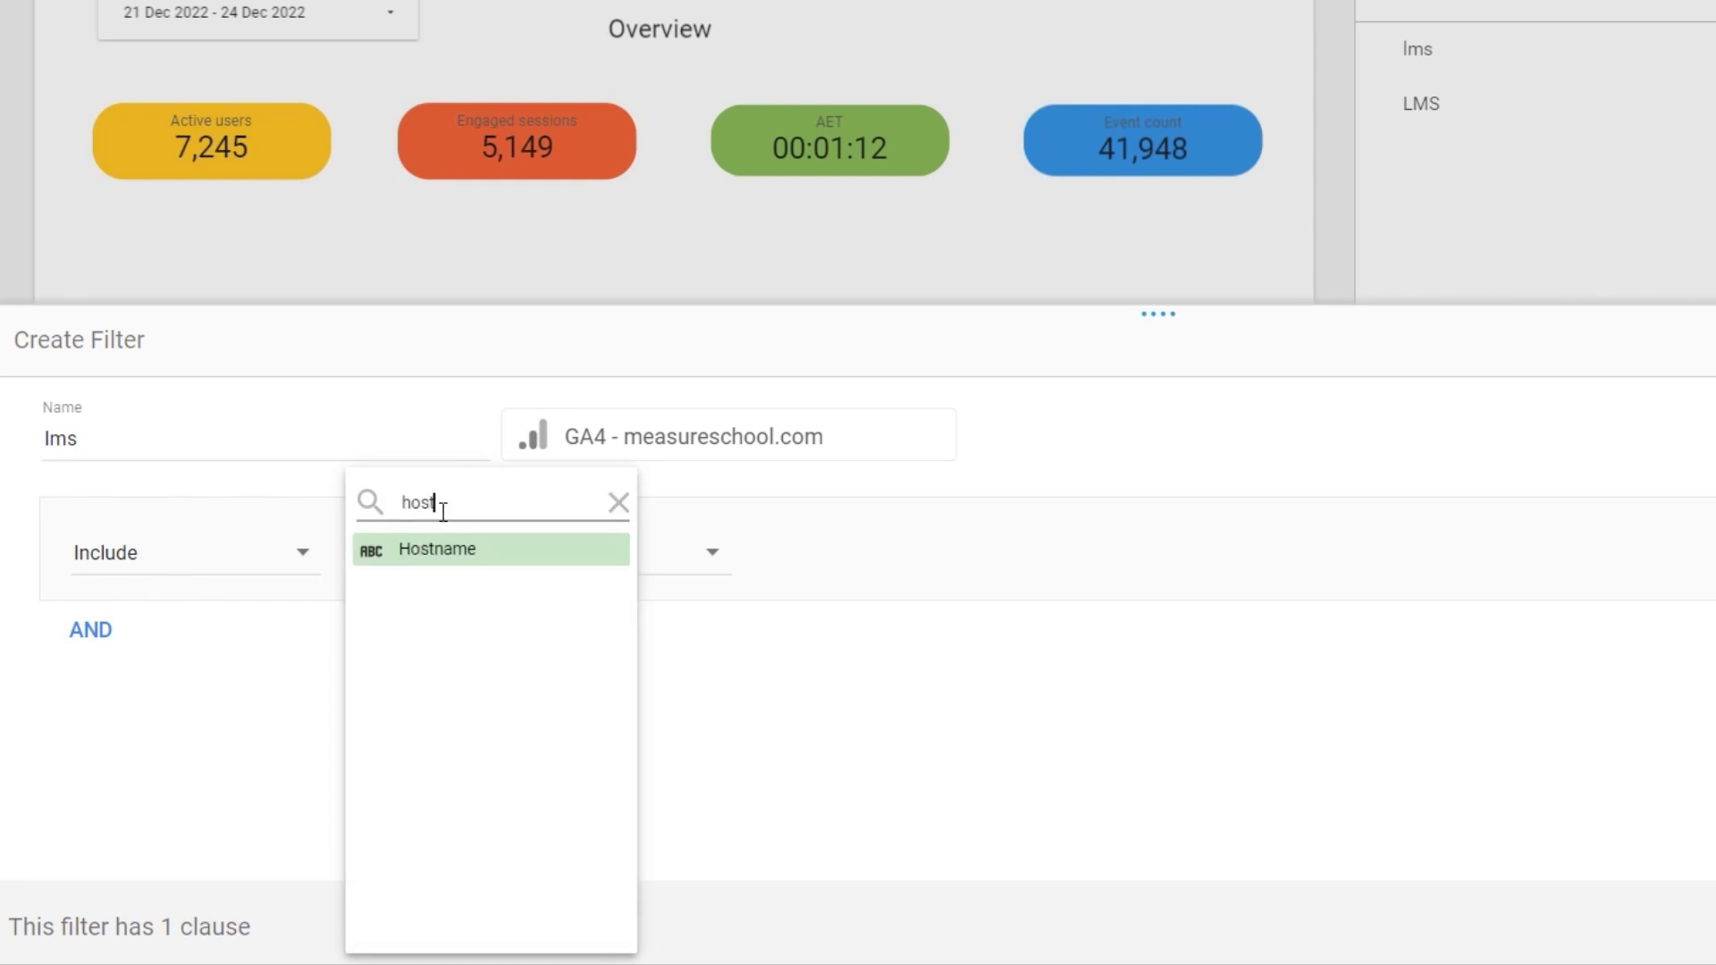
{"action": "left_click", "coordinate": [447, 553]}
{"action": "left_click", "coordinate": [837, 572]}
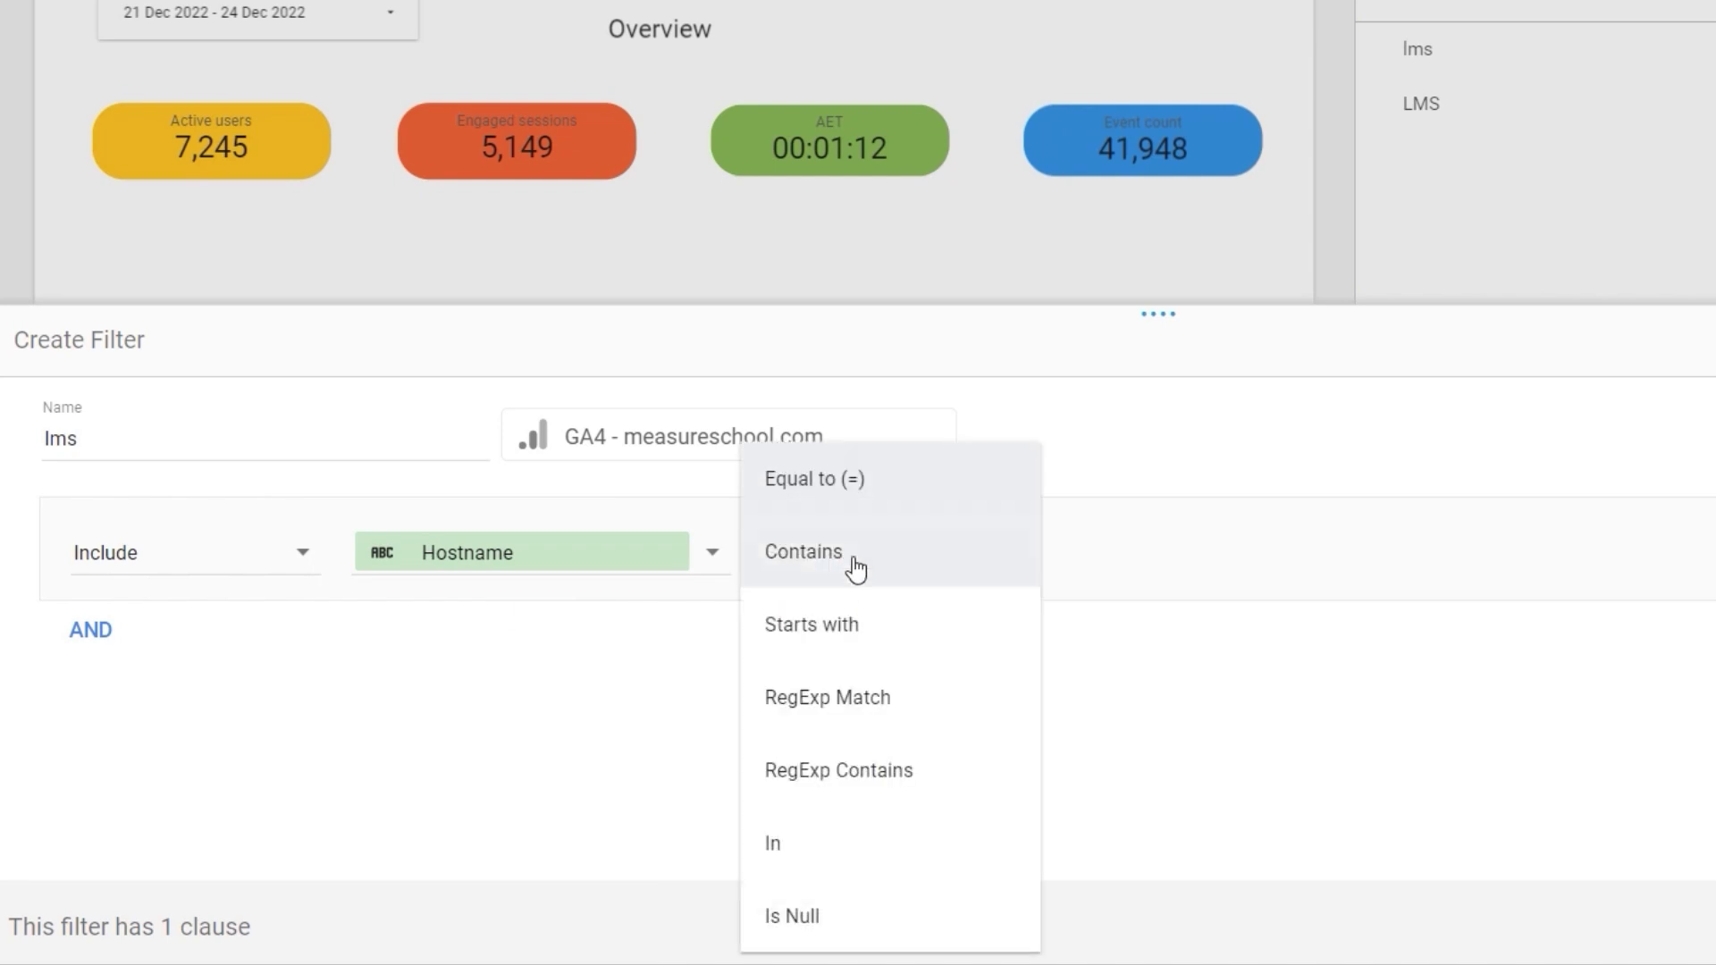
{"action": "left_click", "coordinate": [856, 503]}
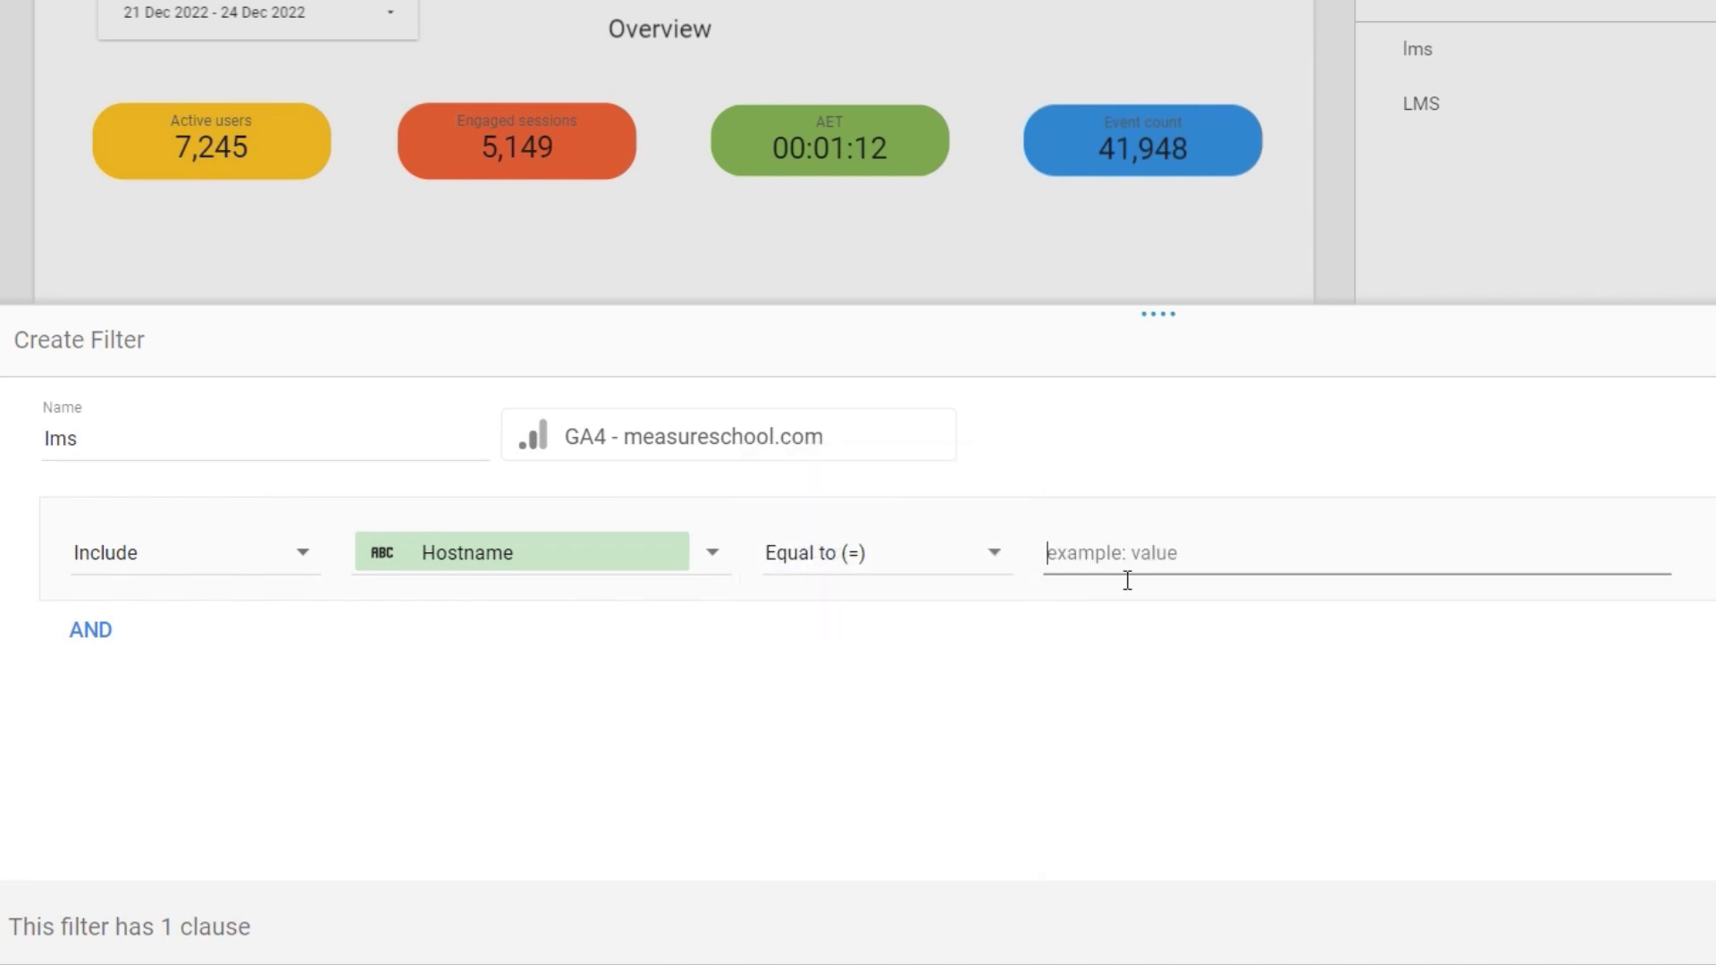
{"action": "type", "text": "live.me"}
{"action": "type", "text": "asure.scho"}
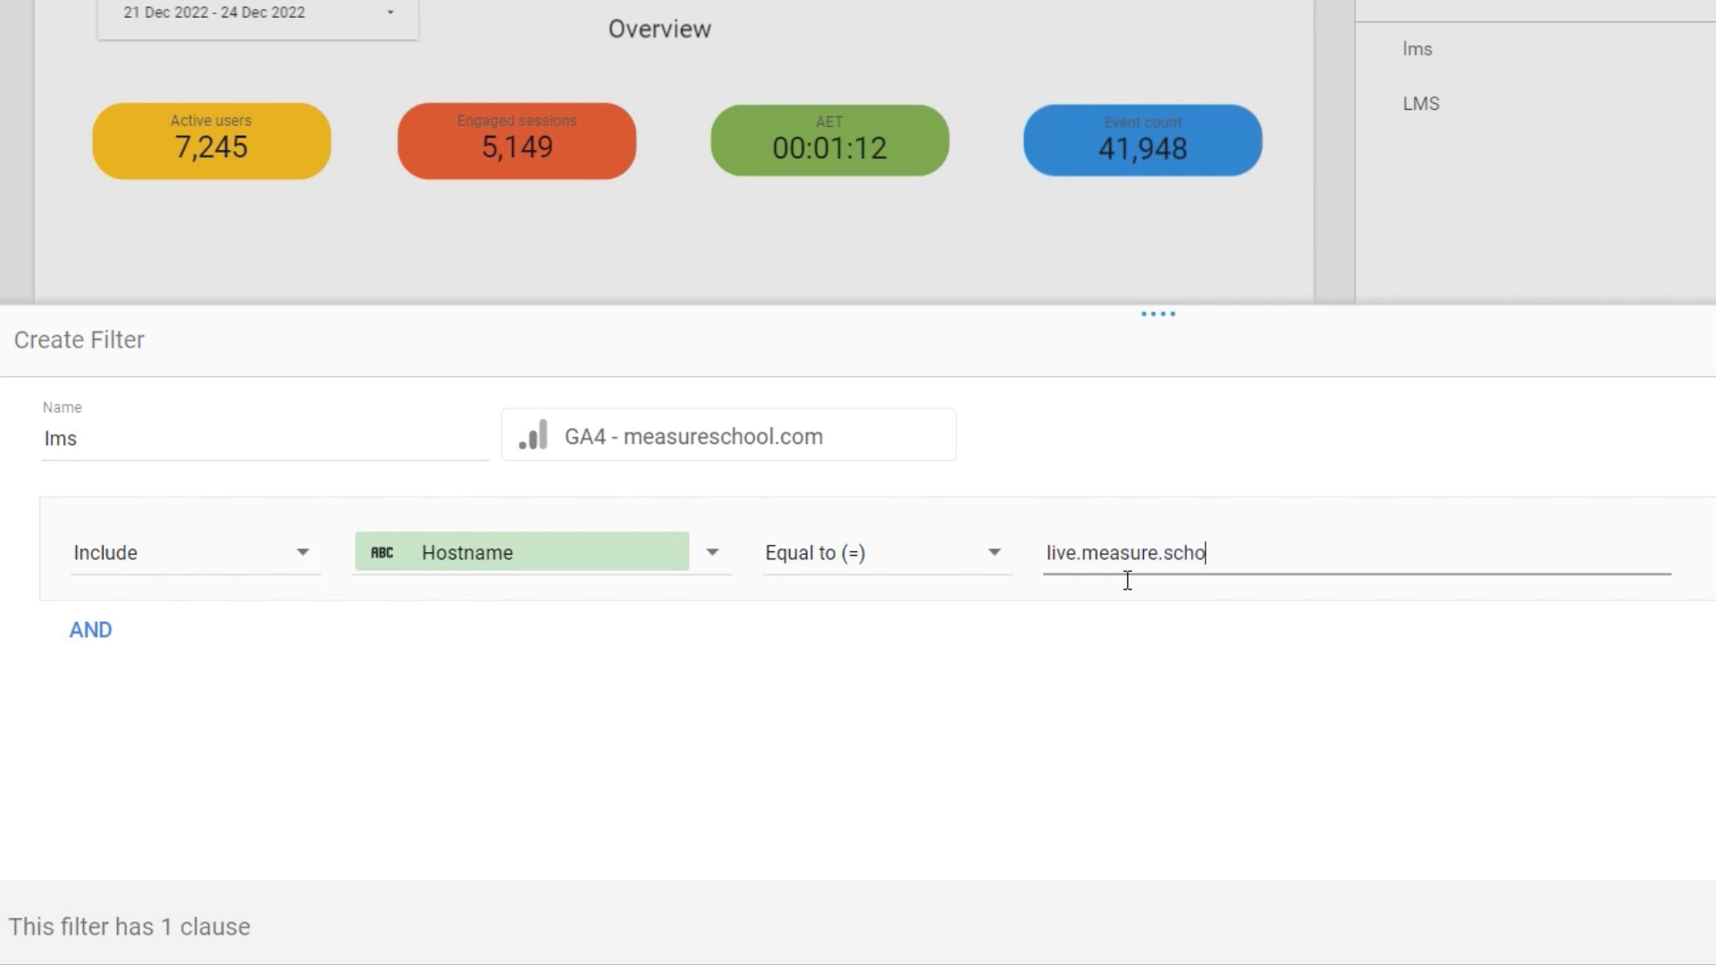
{"action": "type", "text": "ol"}
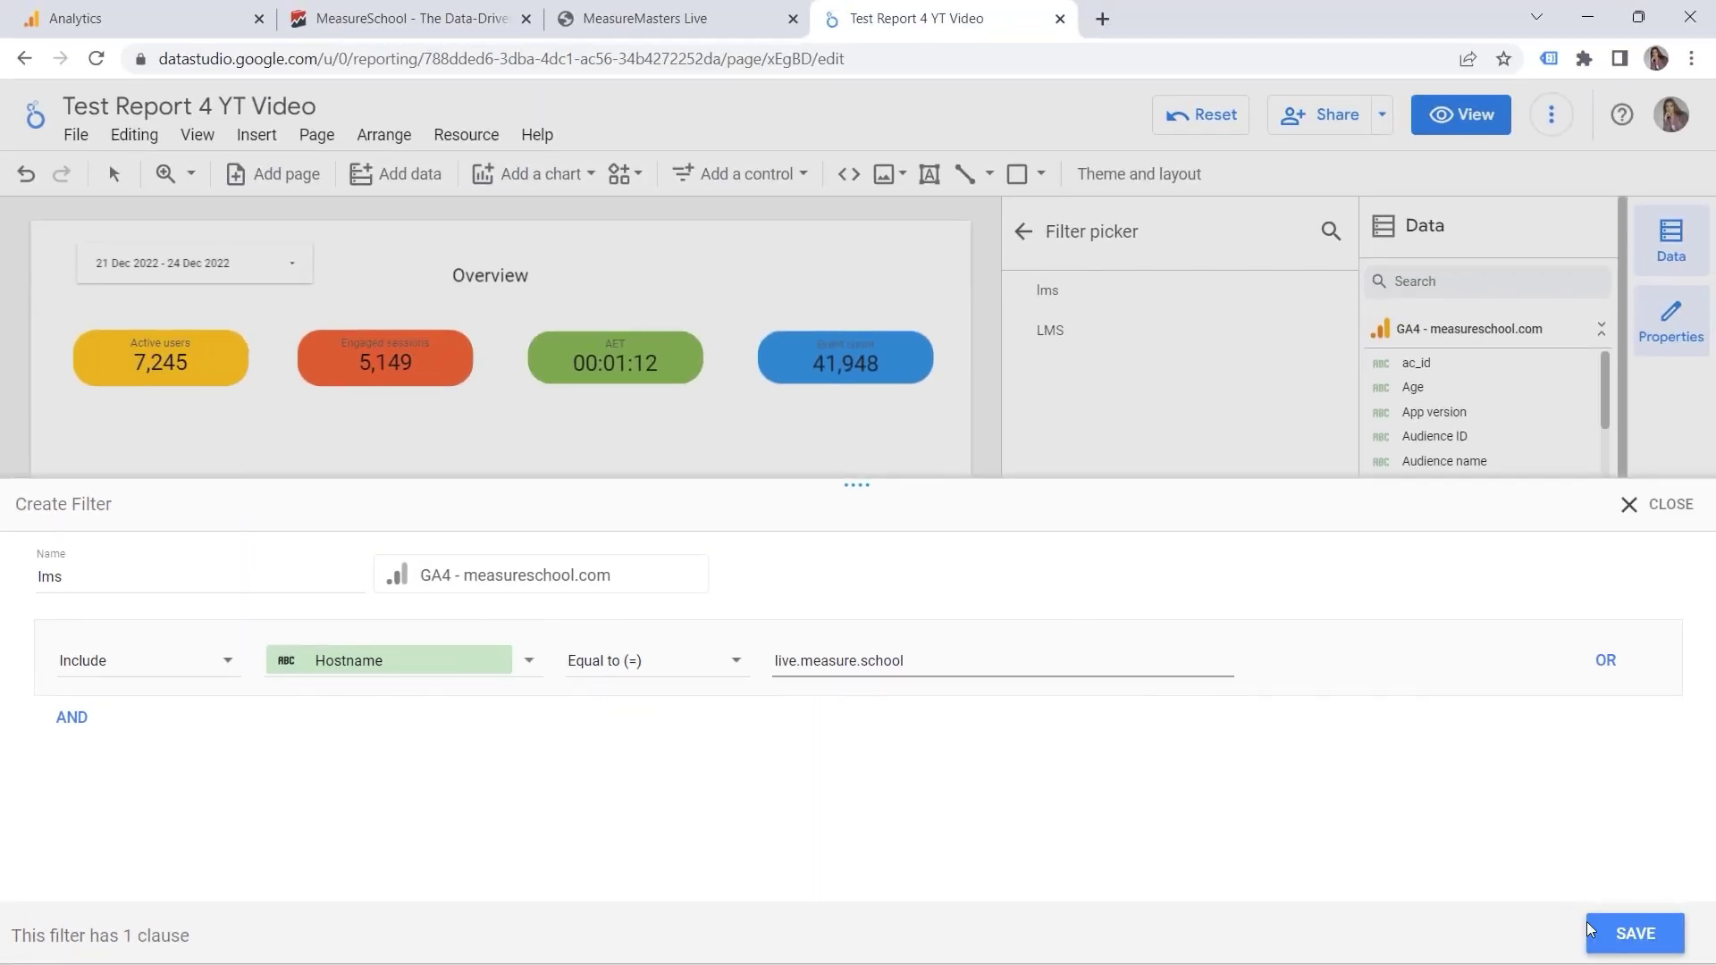
{"action": "left_click", "coordinate": [1603, 934]}
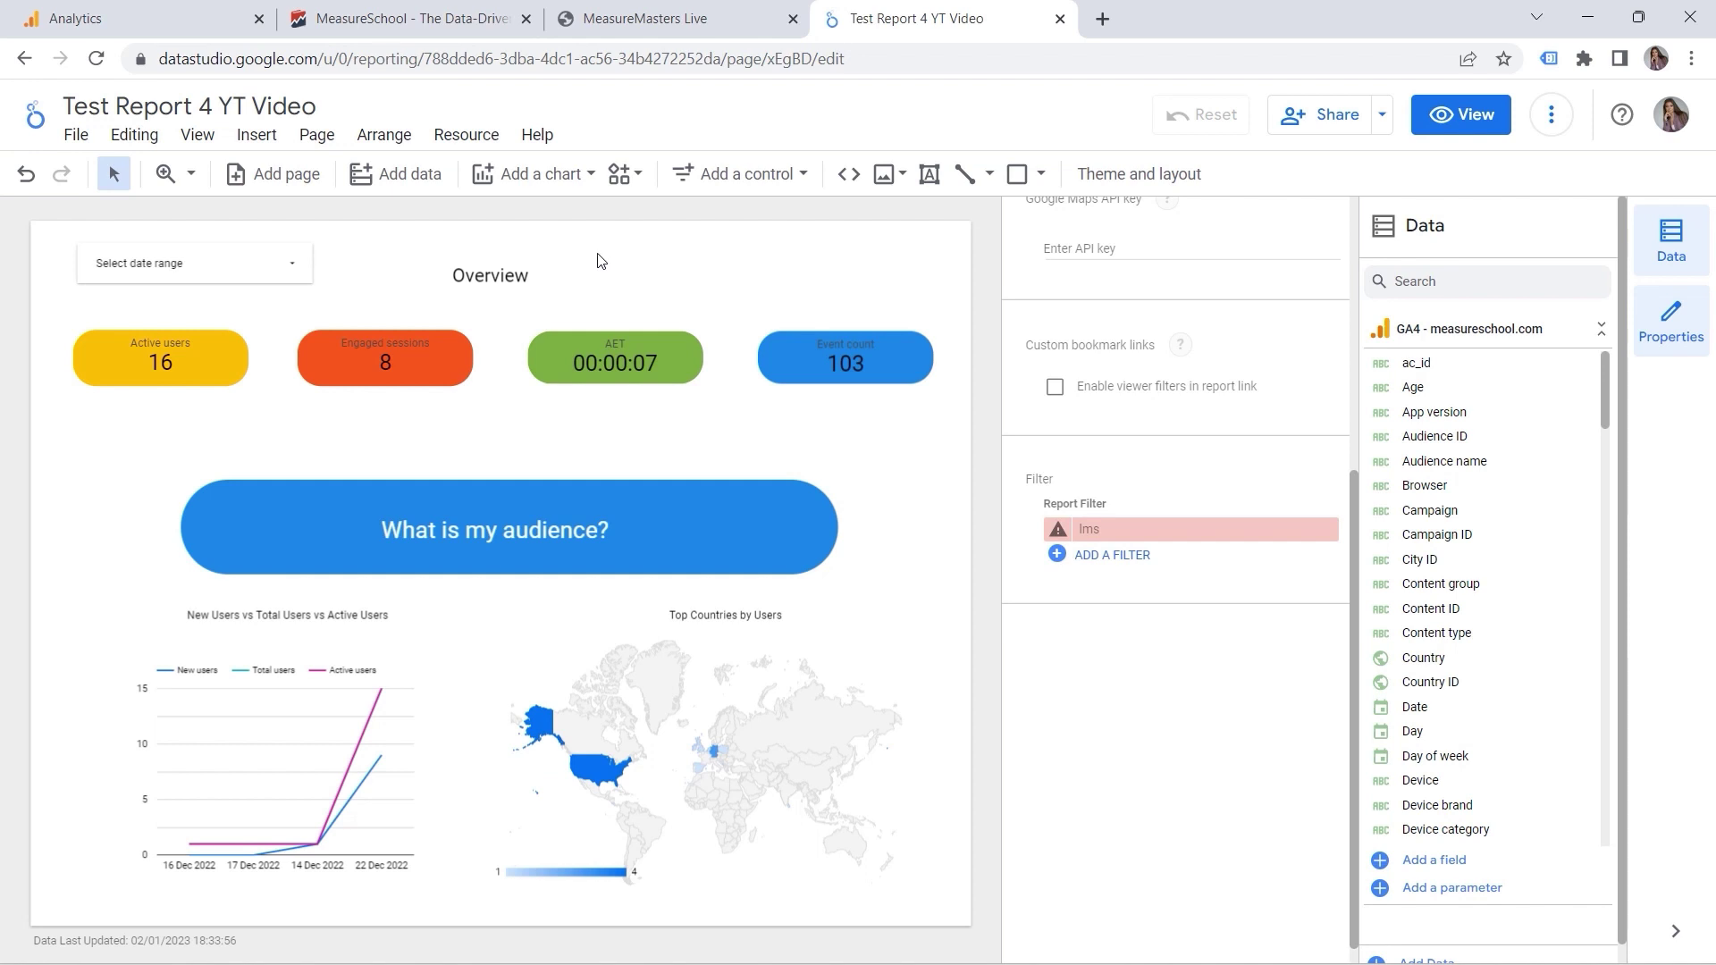
{"action": "left_click", "coordinate": [1324, 528]}
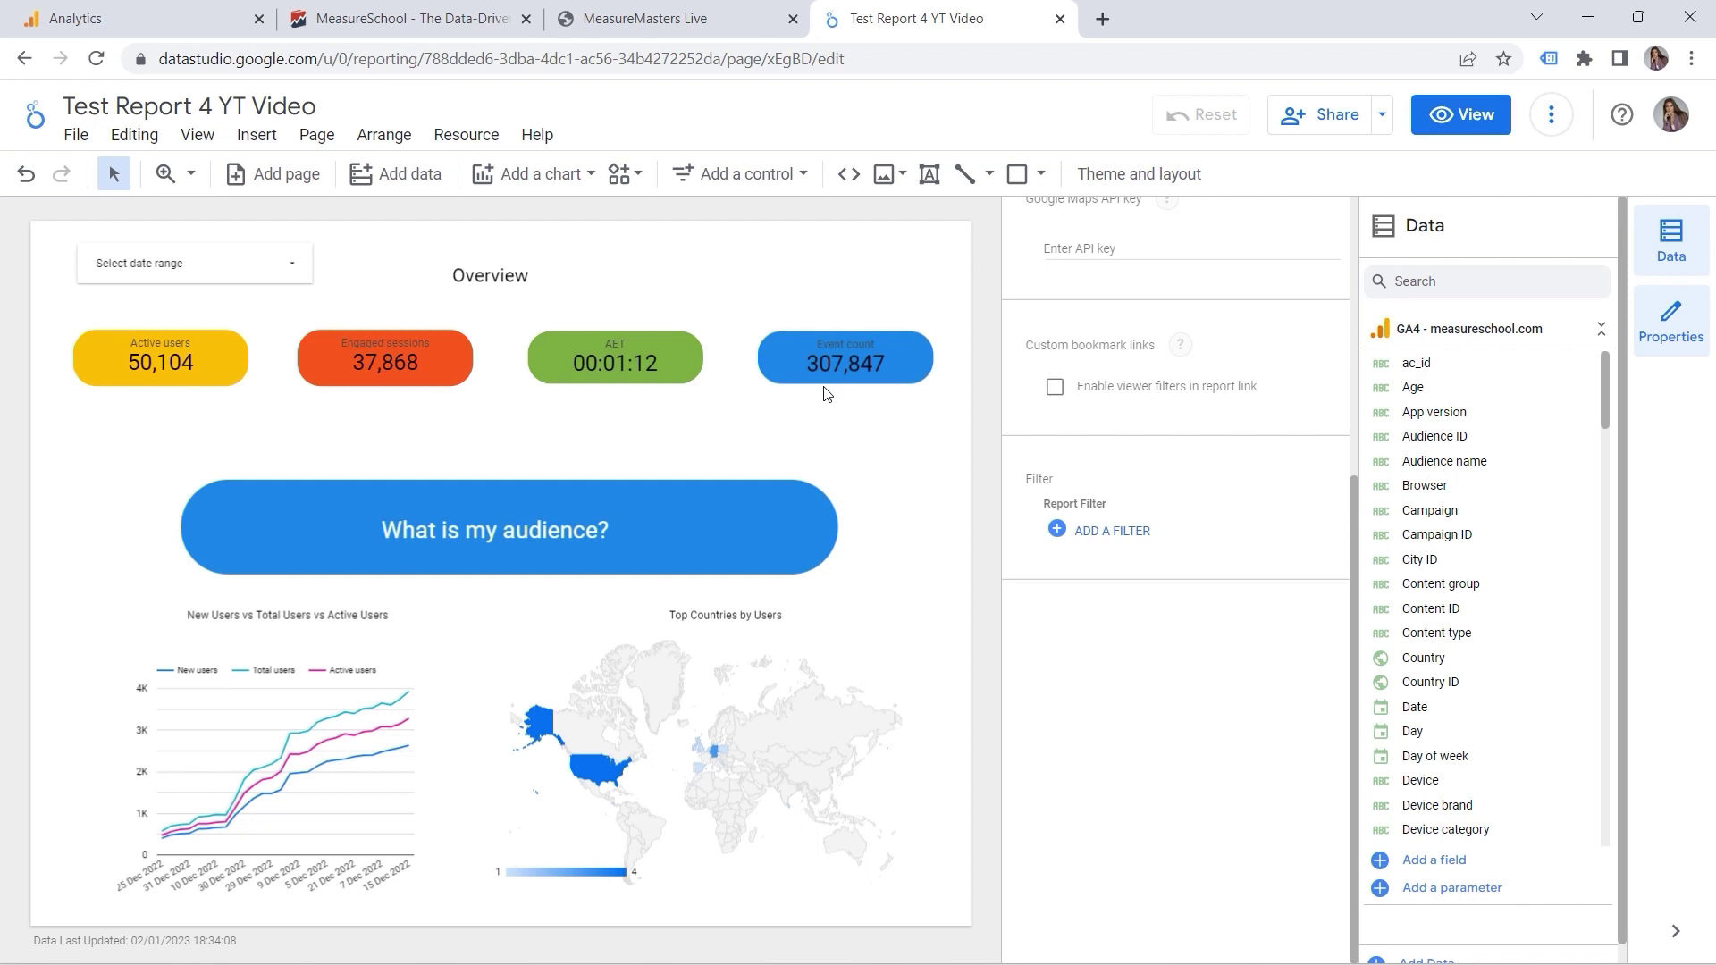
Add a drop-down list control at the top right with Hostname as its control field
{"action": "left_click", "coordinate": [772, 183]}
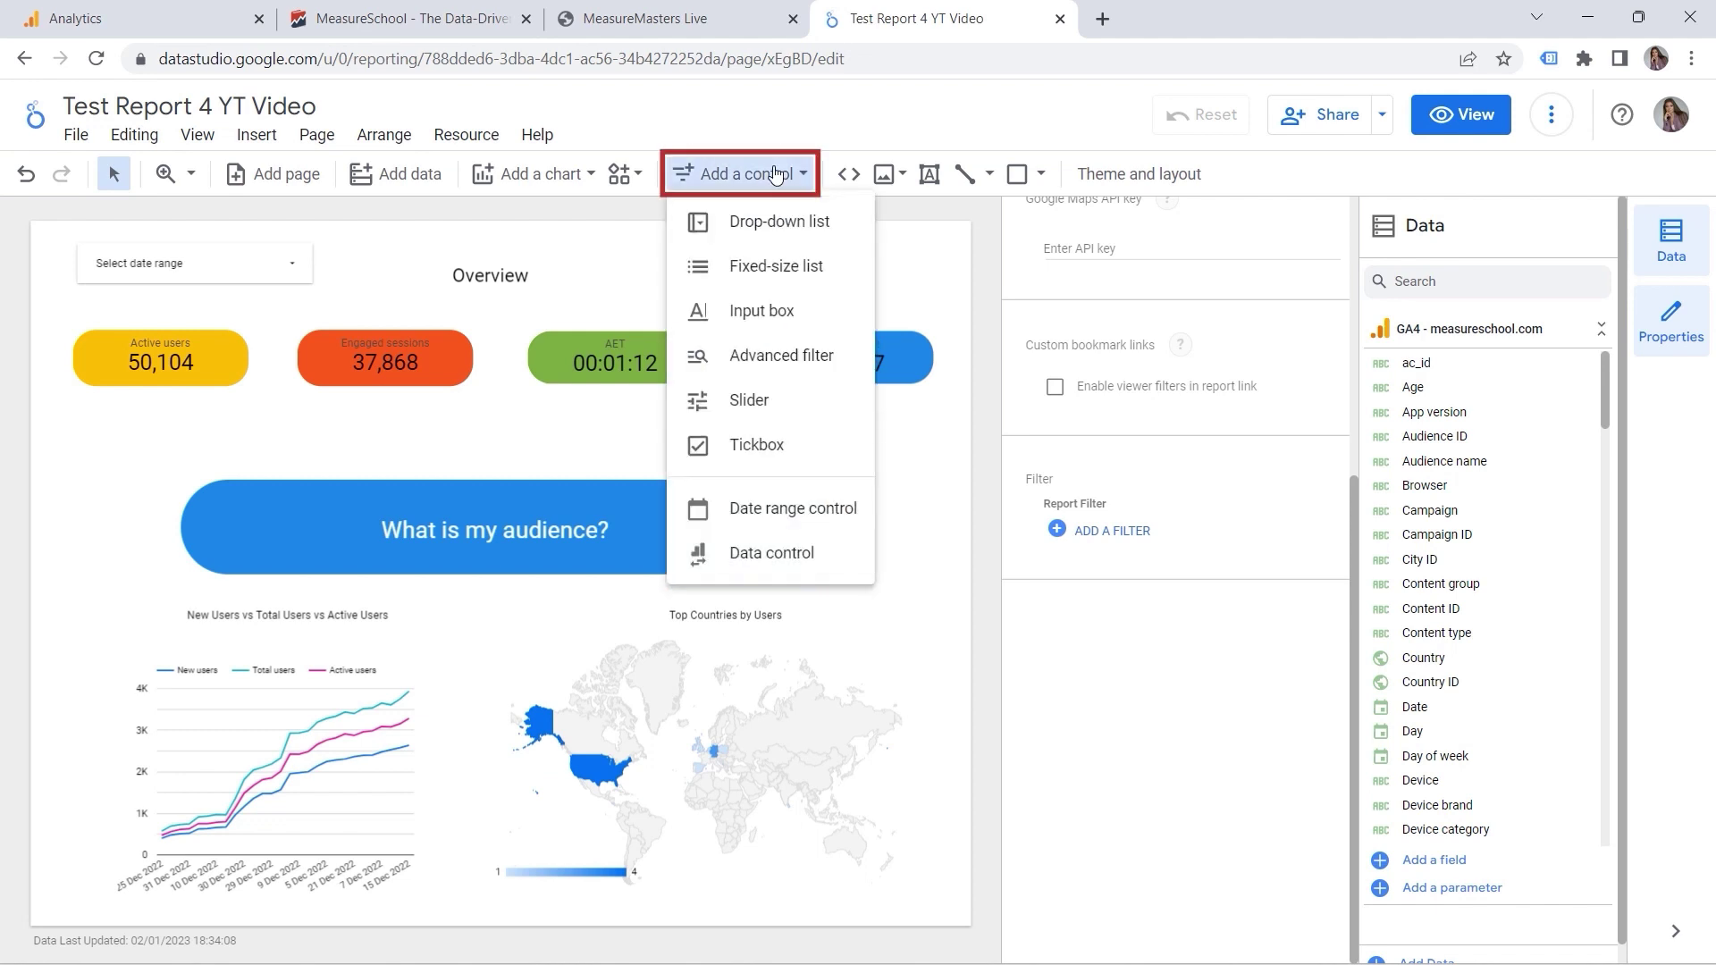
{"action": "left_click", "coordinate": [779, 223]}
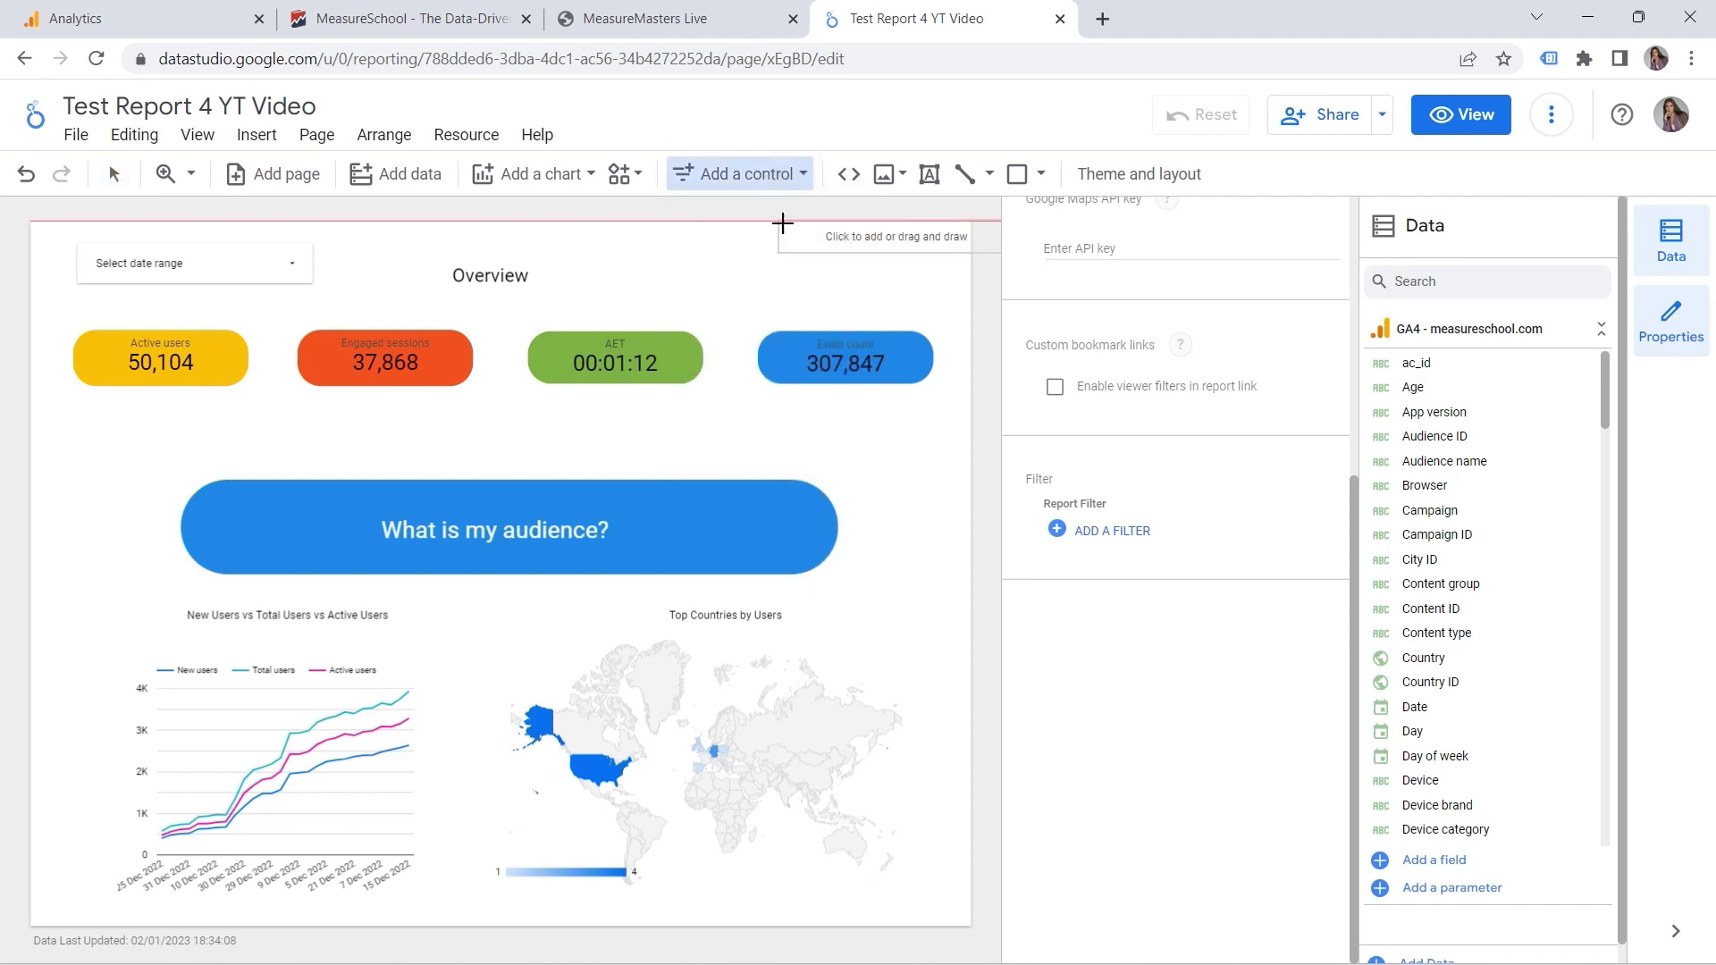
{"action": "left_click", "coordinate": [721, 236]}
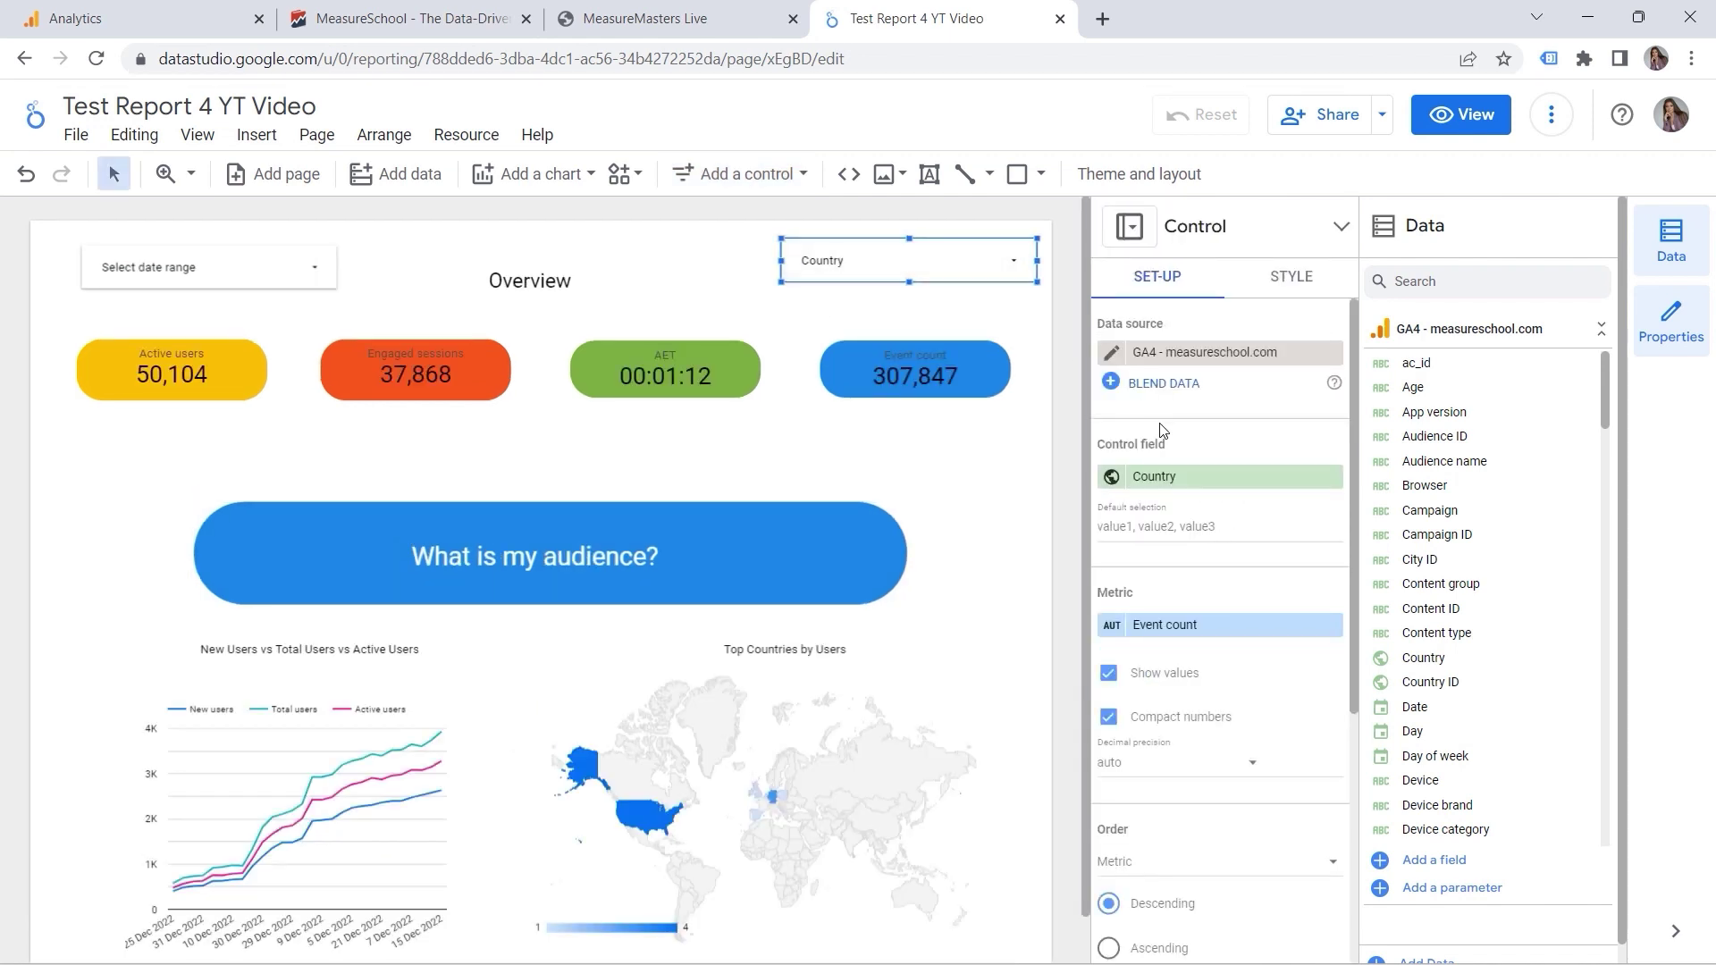
{"action": "left_click", "coordinate": [1161, 477]}
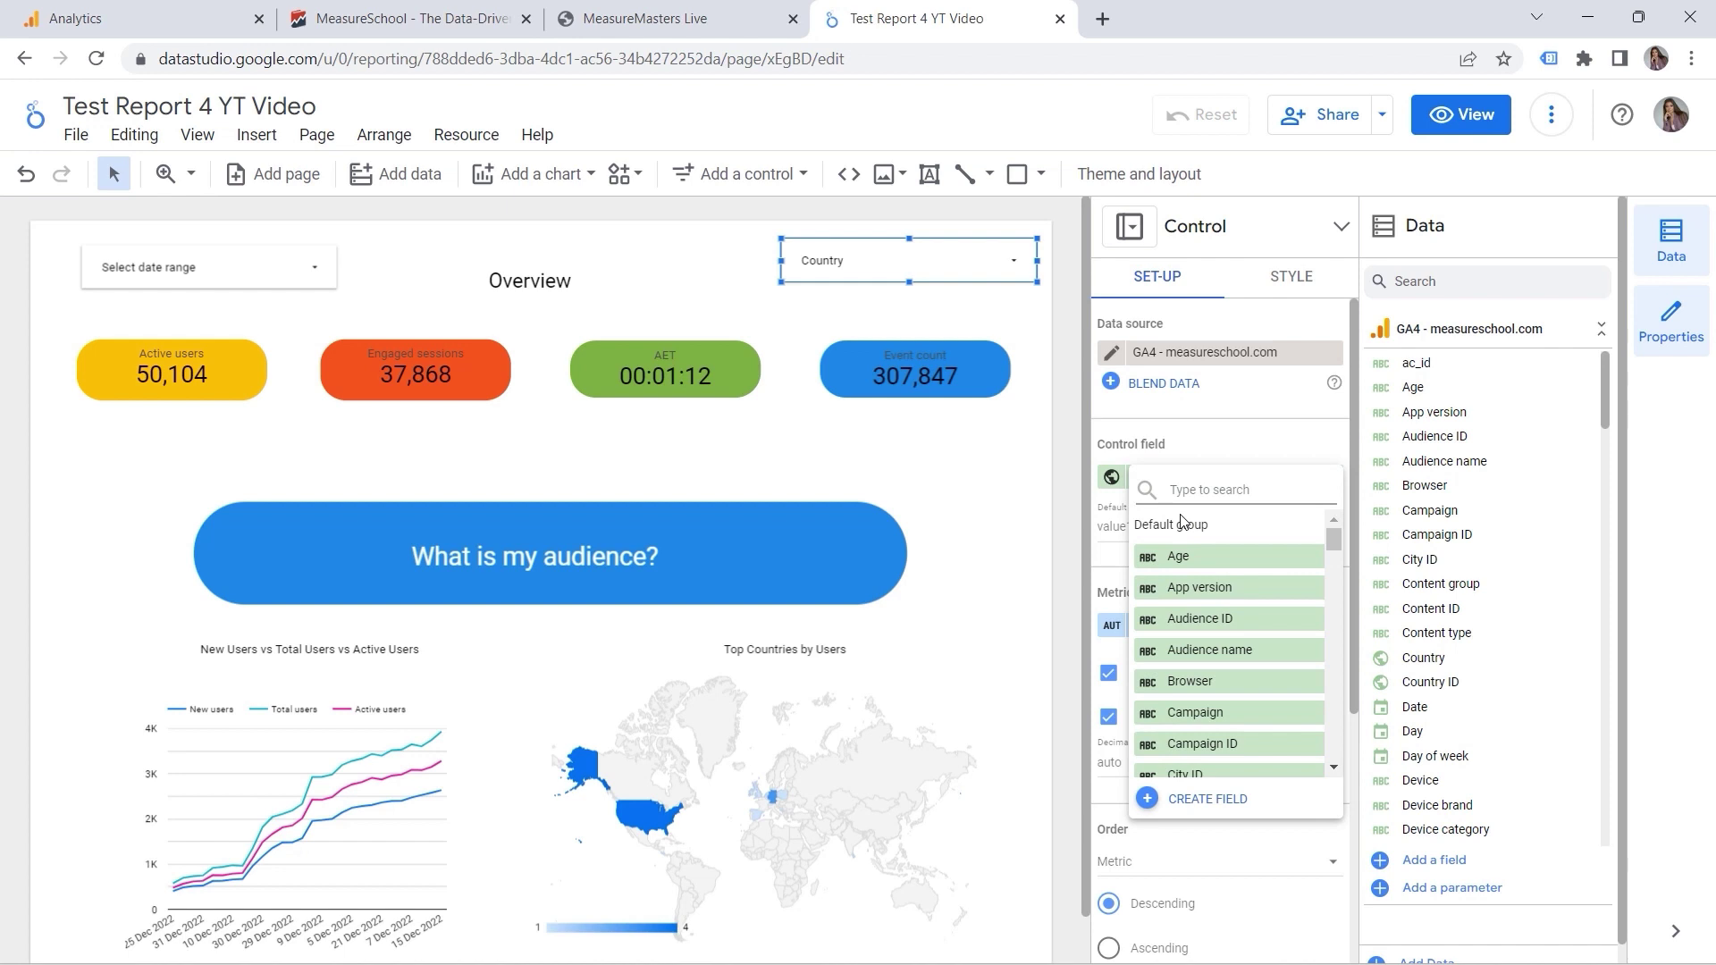
{"action": "type", "text": "host"}
{"action": "left_click", "coordinate": [1188, 558]}
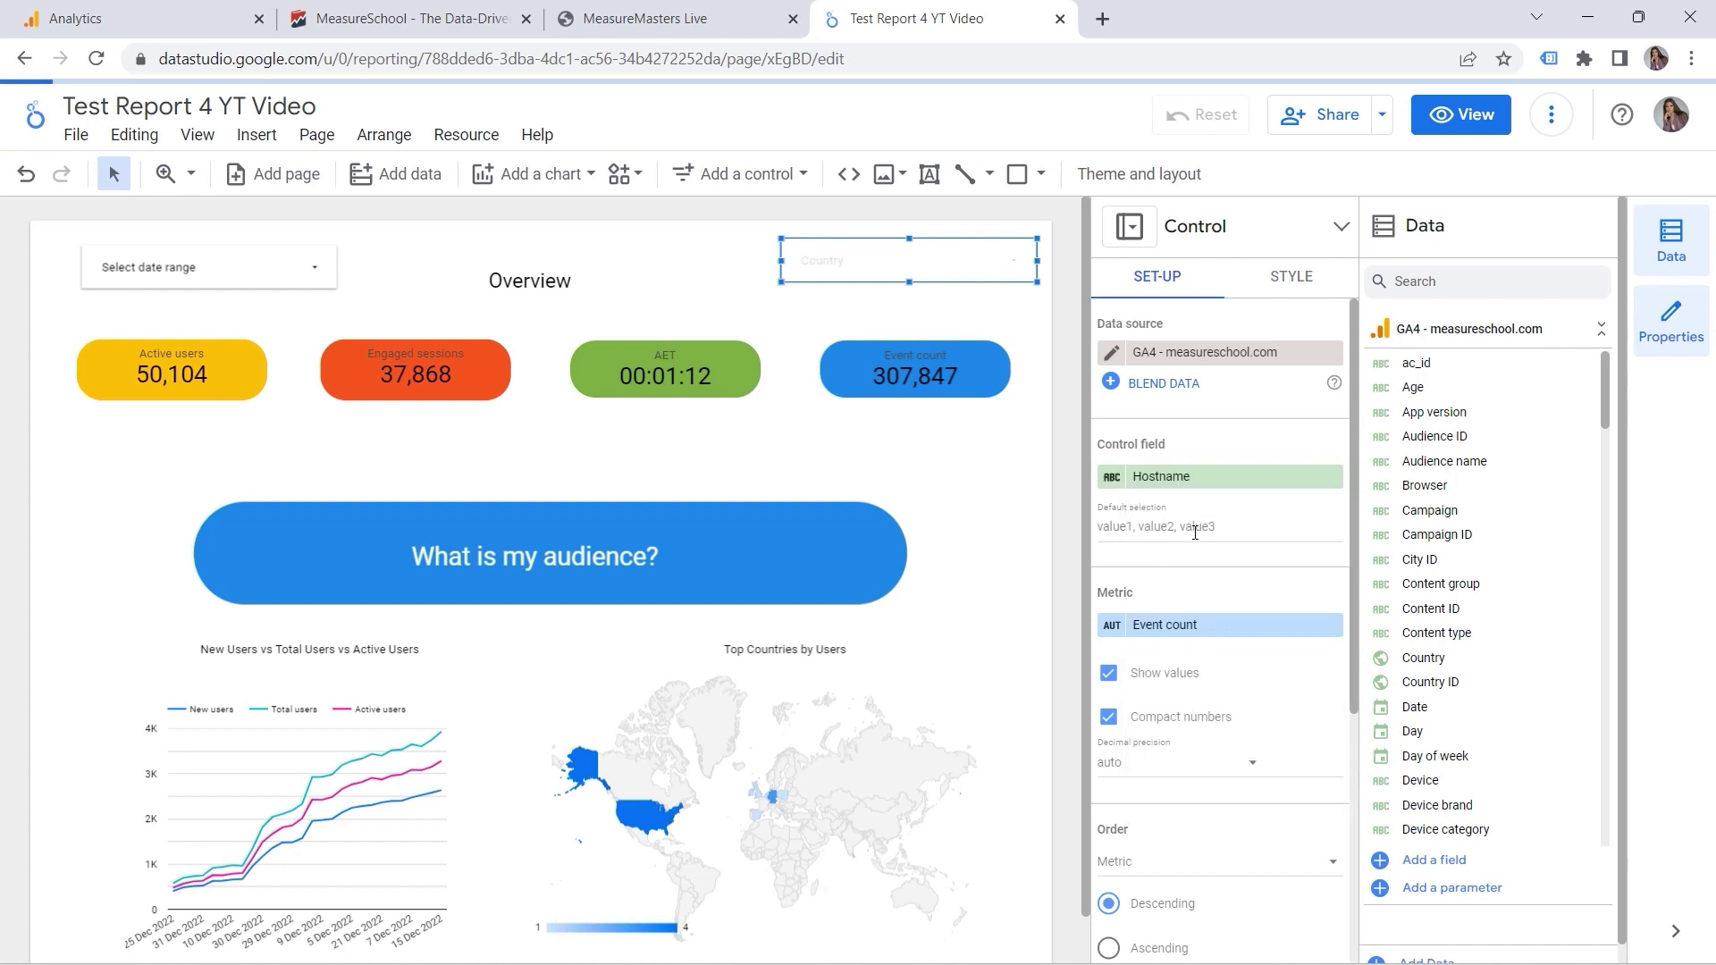
Untick every other hostname so only live.measure.school remains selected for the report
{"action": "left_click", "coordinate": [1015, 261]}
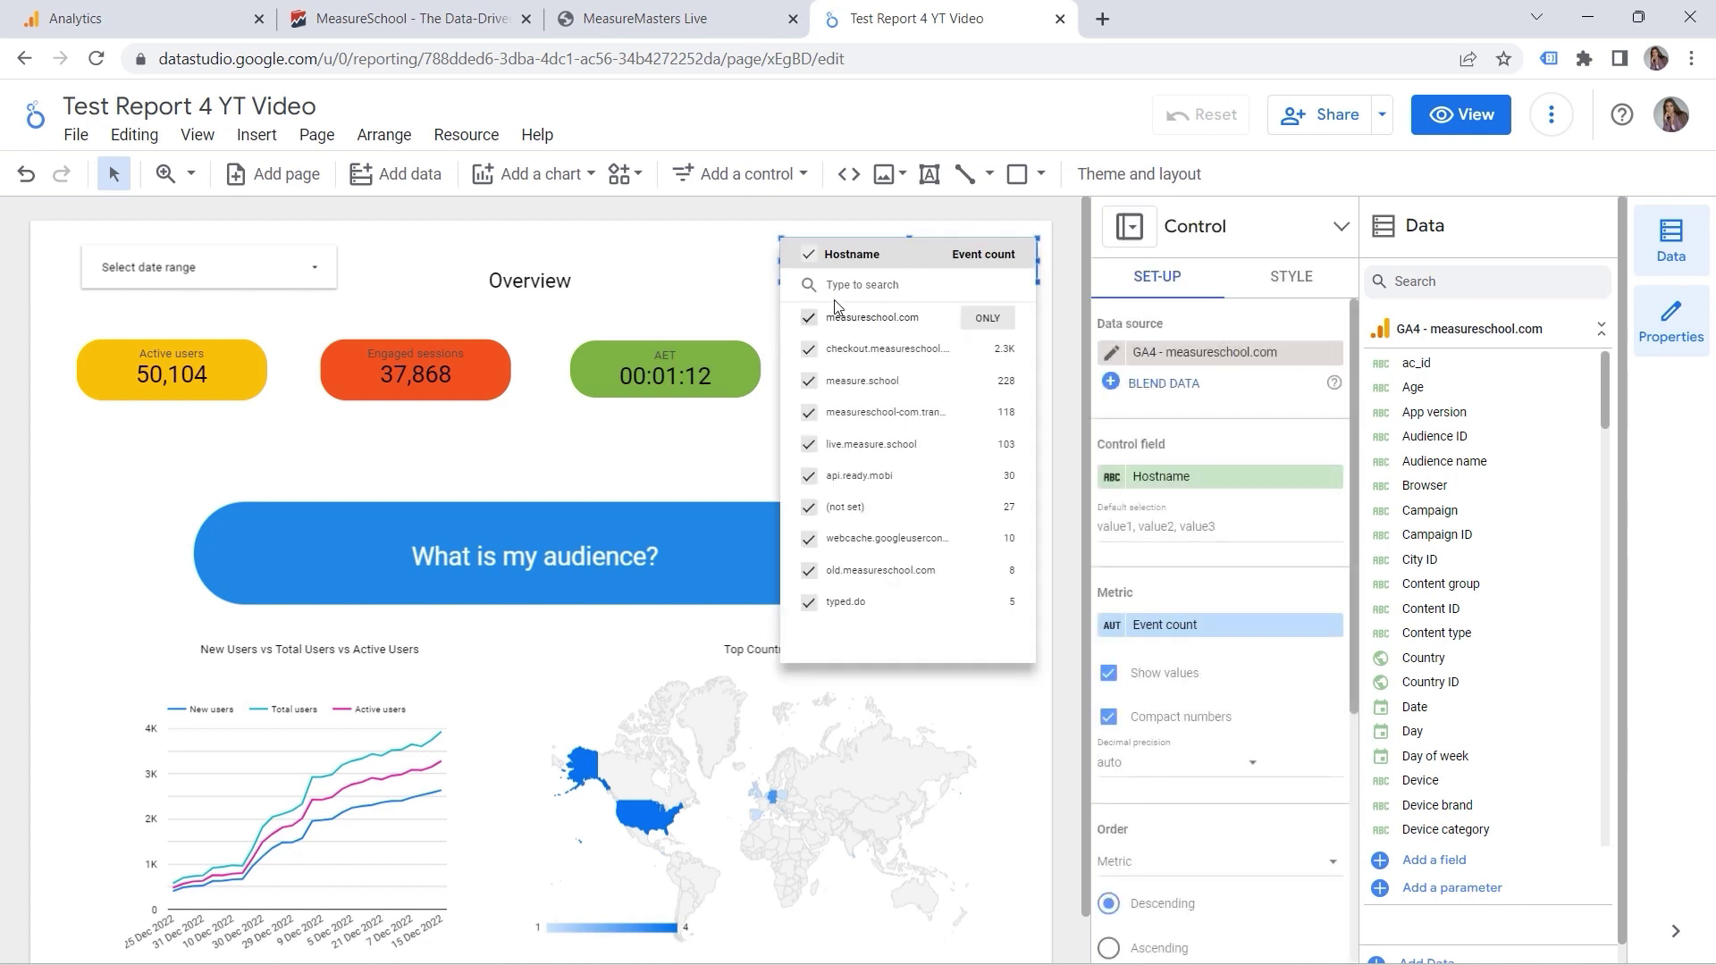
{"action": "left_click", "coordinate": [809, 322]}
{"action": "left_click", "coordinate": [808, 381]}
{"action": "left_click", "coordinate": [808, 412]}
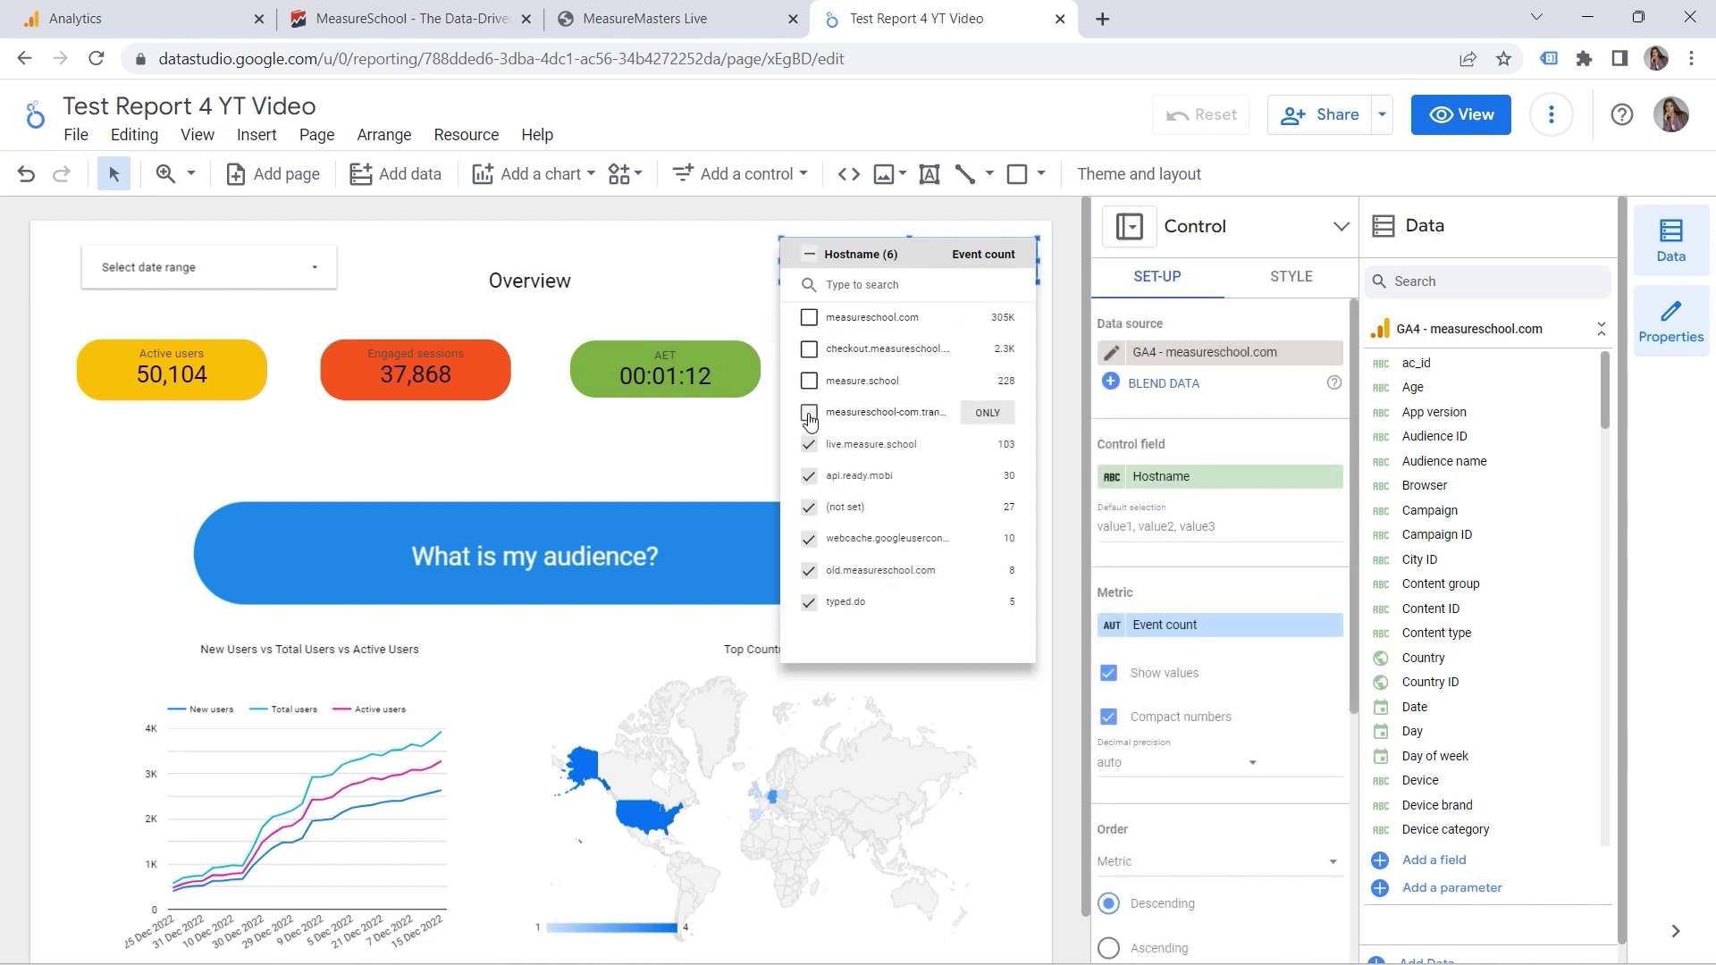
{"action": "left_click", "coordinate": [809, 475]}
{"action": "left_click", "coordinate": [807, 506]}
{"action": "left_click", "coordinate": [808, 538]}
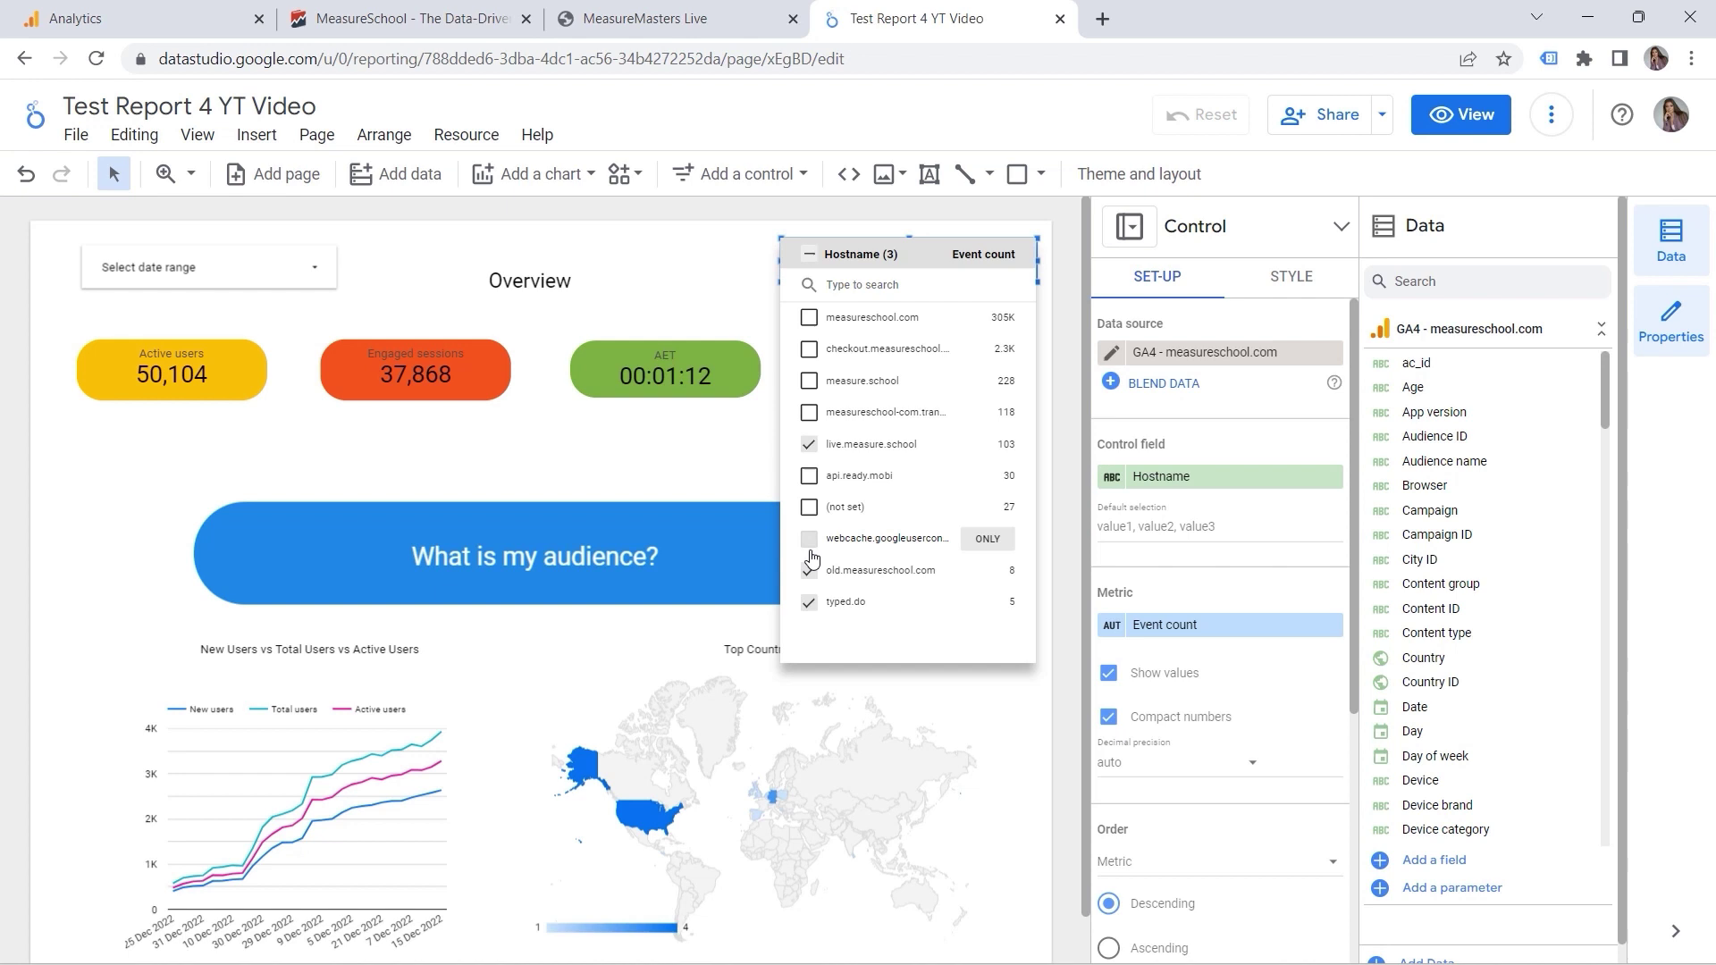
{"action": "left_click", "coordinate": [809, 569]}
{"action": "left_click", "coordinate": [812, 607]}
{"action": "left_click", "coordinate": [662, 305]}
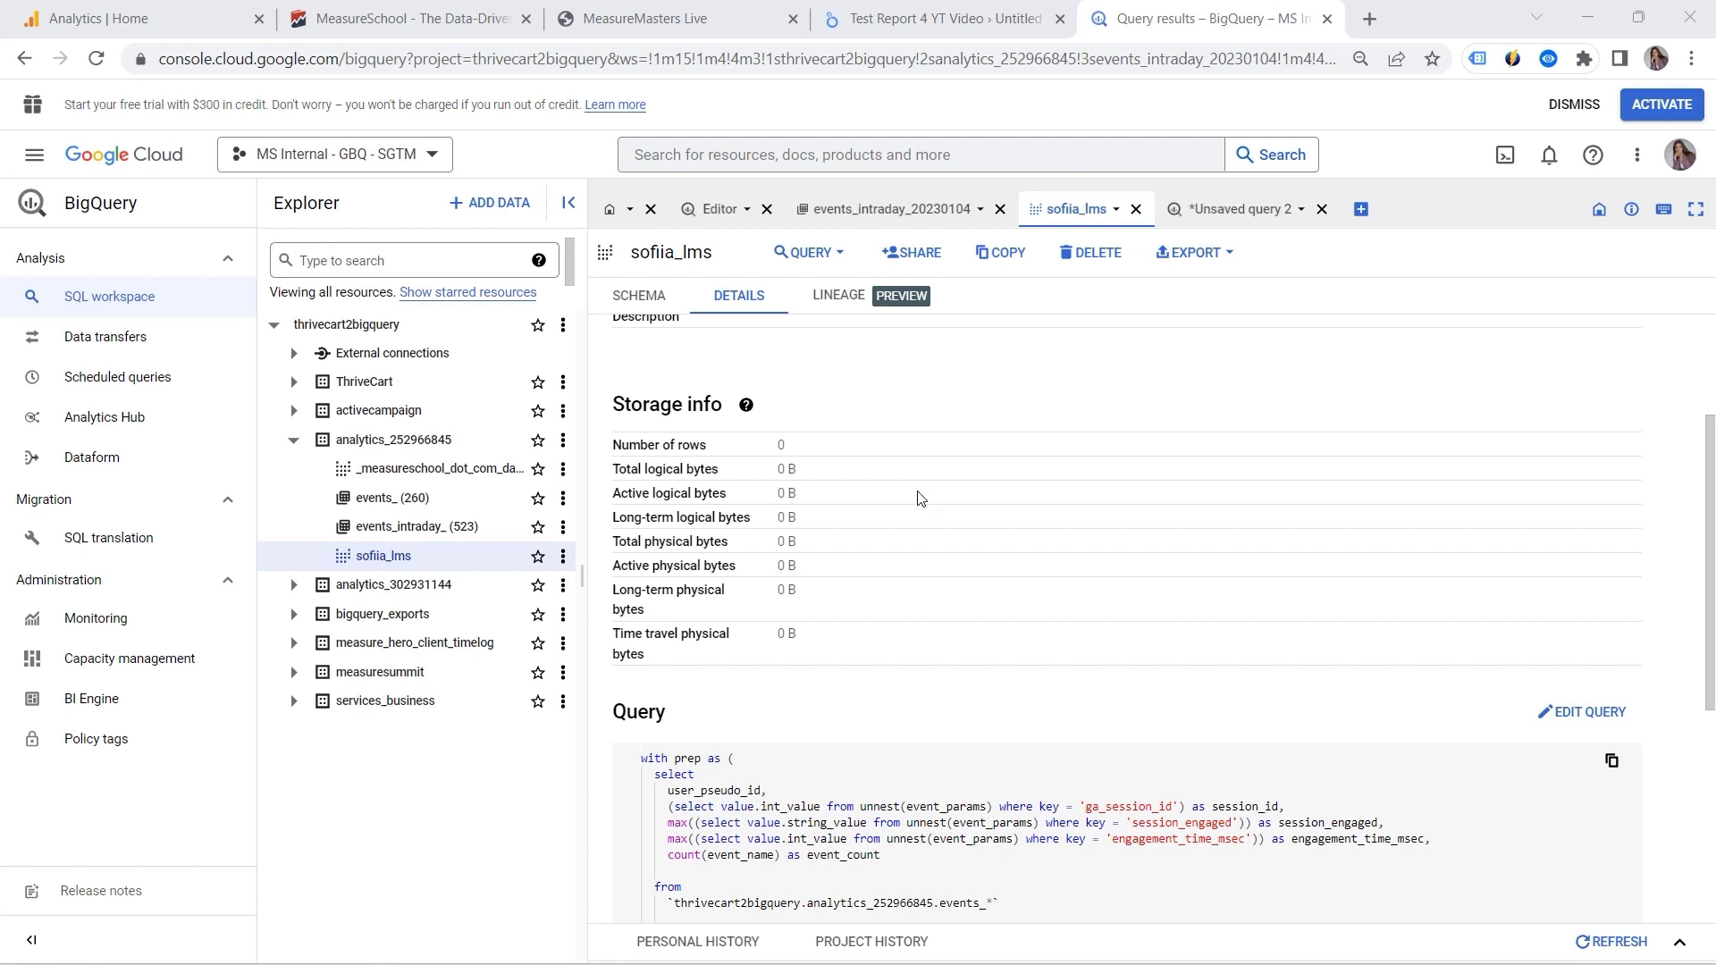
Switch back to page 2 of the Test Report 4 YT Video report
{"action": "left_click", "coordinate": [912, 21]}
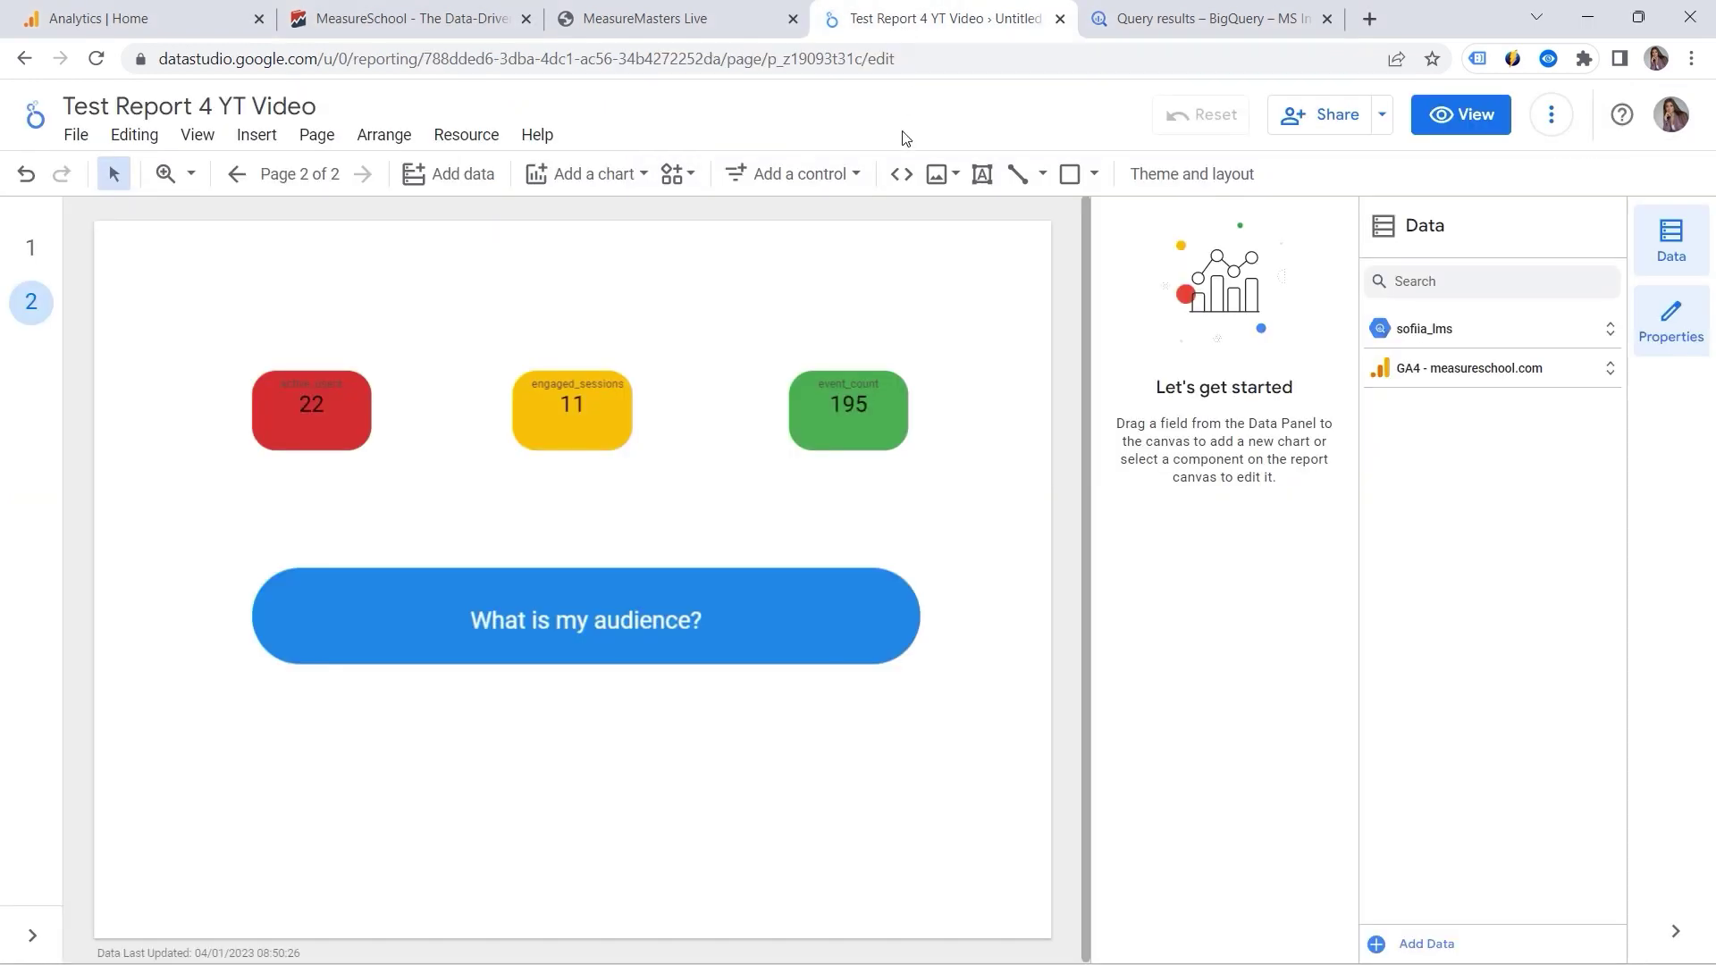